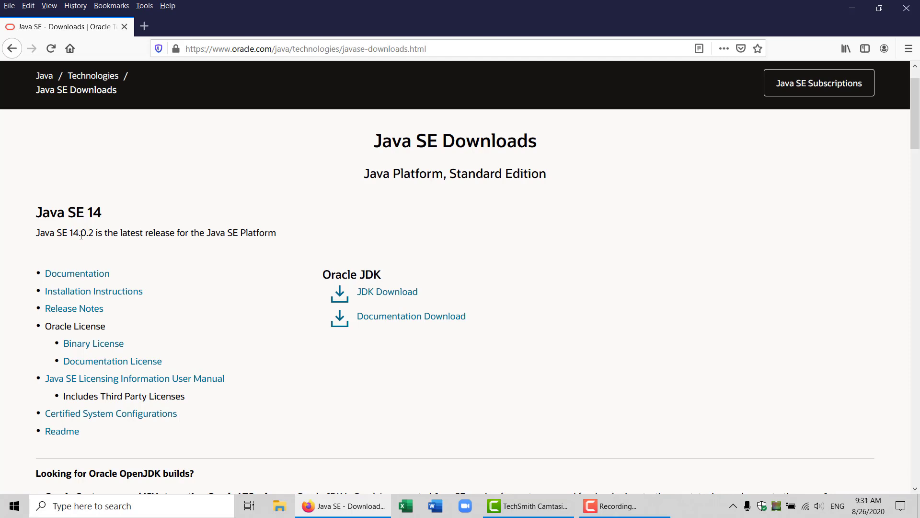
Step: Open the Oracle JDK download page for Java SE 14
{"action": "mouse_move", "coordinate": [917, 122]}
{"action": "left_mouse_down"}
{"action": "mouse_move", "coordinate": [918, 149]}
{"action": "mouse_move", "coordinate": [918, 138]}
{"action": "left_mouse_up"}
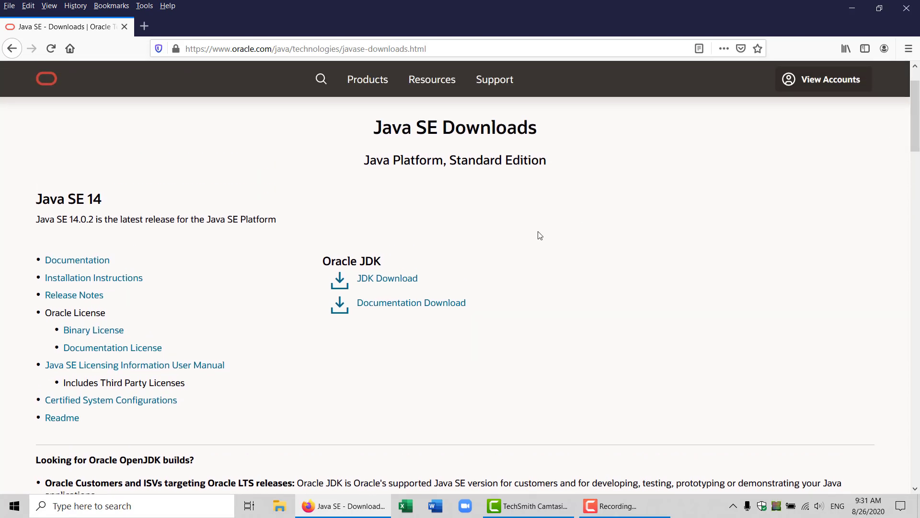
{"action": "left_click", "coordinate": [408, 279]}
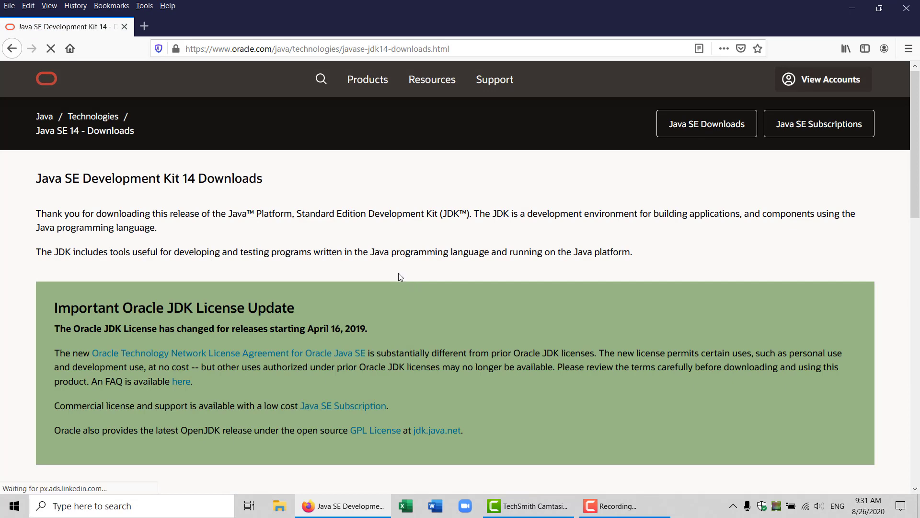
Step: Examine the Java SE Development Kit 14.0.2 download table for the Linux, macOS and Windows packages
{"action": "left_click_drag", "start_coordinate": [916, 98], "coordinate": [918, 321]}
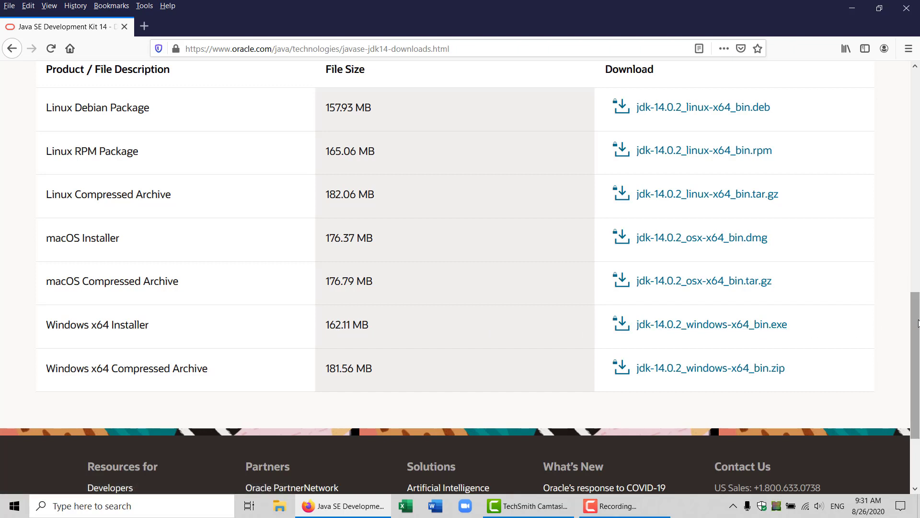
{"action": "scroll", "coordinate": [918, 323], "scroll_direction": "up", "scroll_amount": 3}
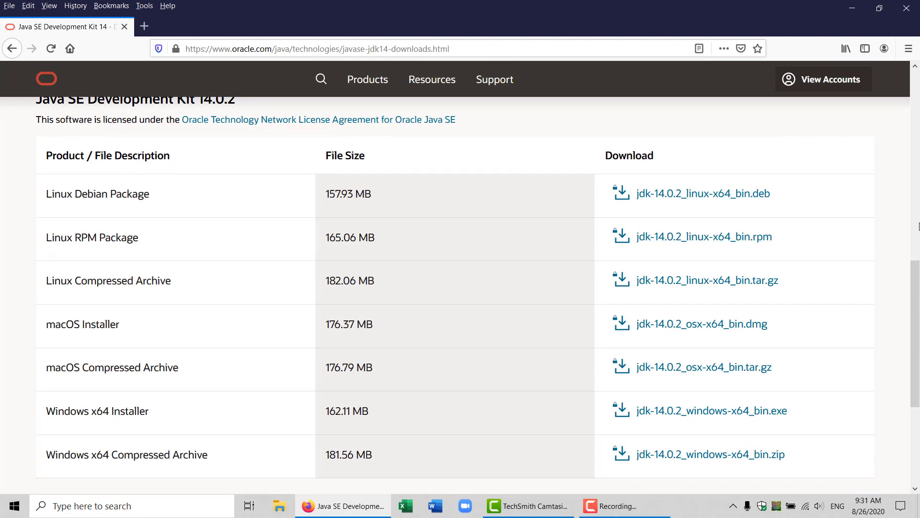
{"action": "left_click_drag", "start_coordinate": [917, 282], "coordinate": [917, 275]}
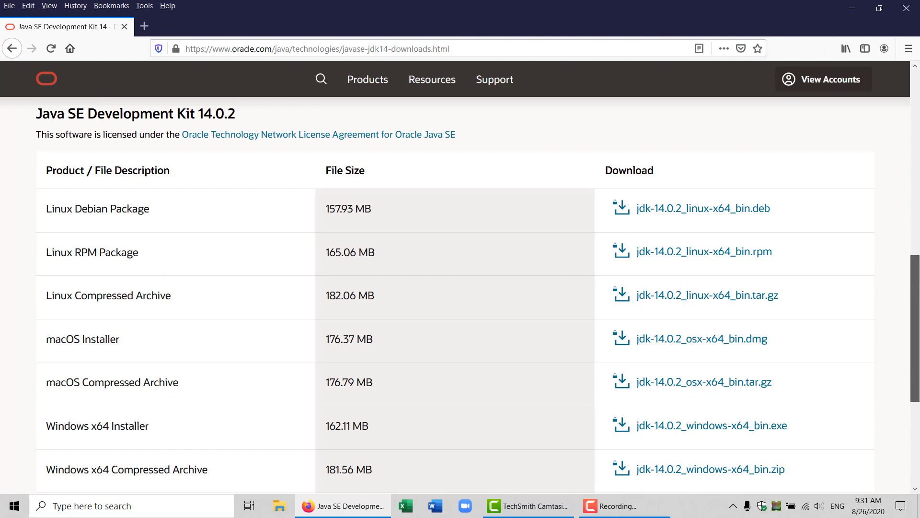
{"action": "scroll", "coordinate": [102, 331], "scroll_direction": "down", "scroll_amount": 3}
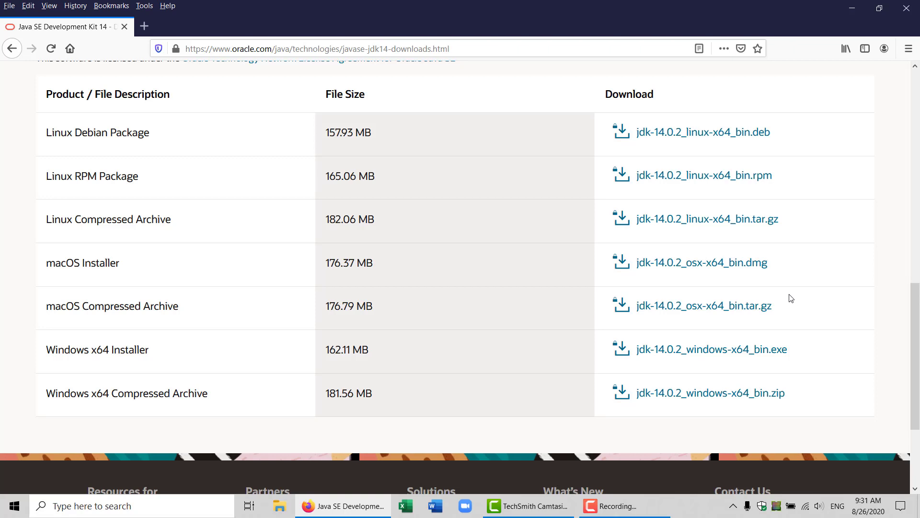
{"action": "scroll", "coordinate": [915, 331], "scroll_direction": "down", "scroll_amount": 1}
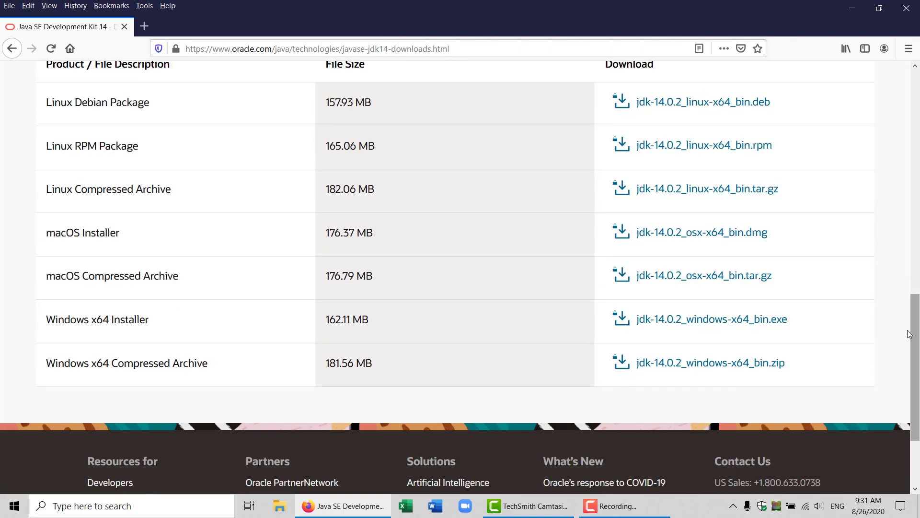
{"action": "scroll", "coordinate": [815, 295], "scroll_direction": "down", "scroll_amount": 1}
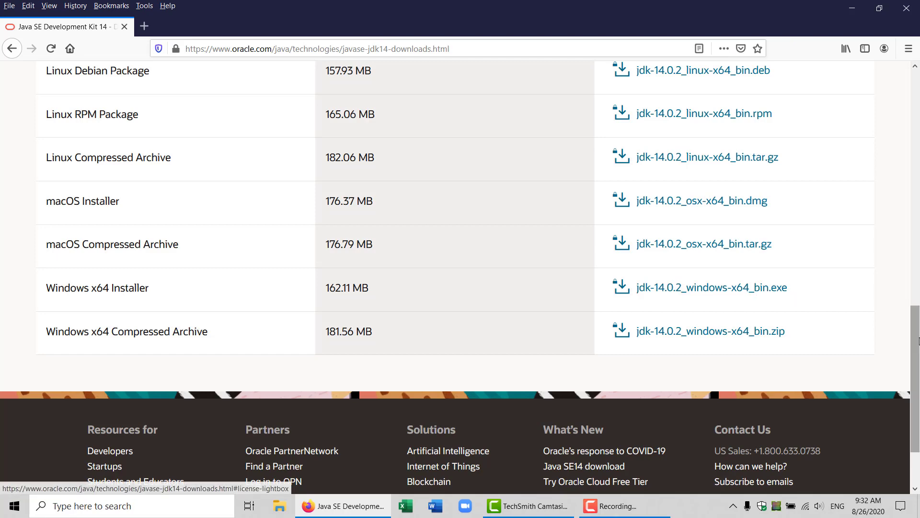
{"action": "scroll", "coordinate": [918, 341], "scroll_direction": "down", "scroll_amount": 2}
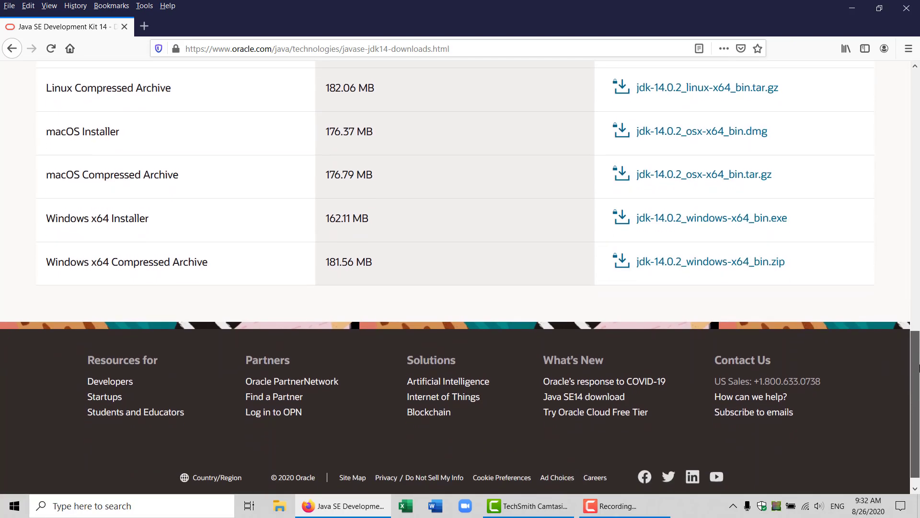
{"action": "scroll", "coordinate": [919, 345], "scroll_direction": "down", "scroll_amount": 1}
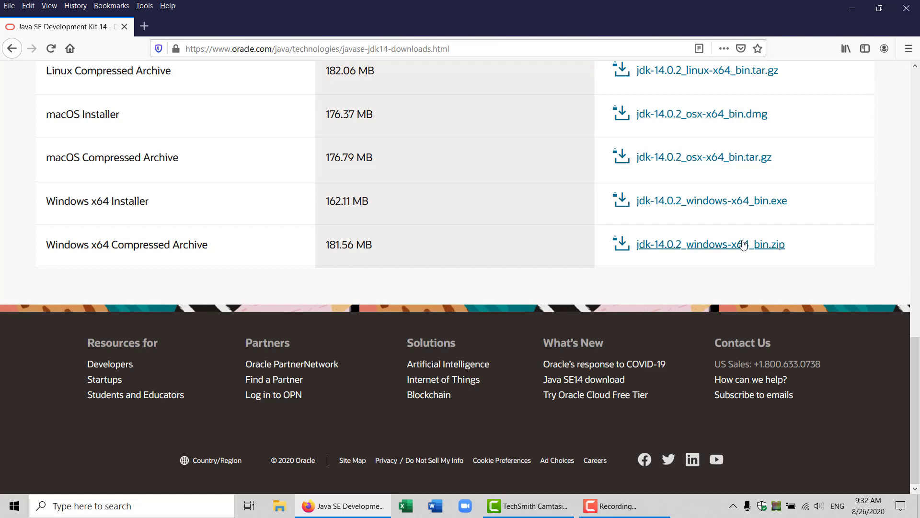
Step: Accept the Oracle license agreement and save the Windows x64 installer jdk-14.0.2_windows-x64_bin.exe to the Desktop, closing the license dialog
{"action": "left_click", "coordinate": [737, 204]}
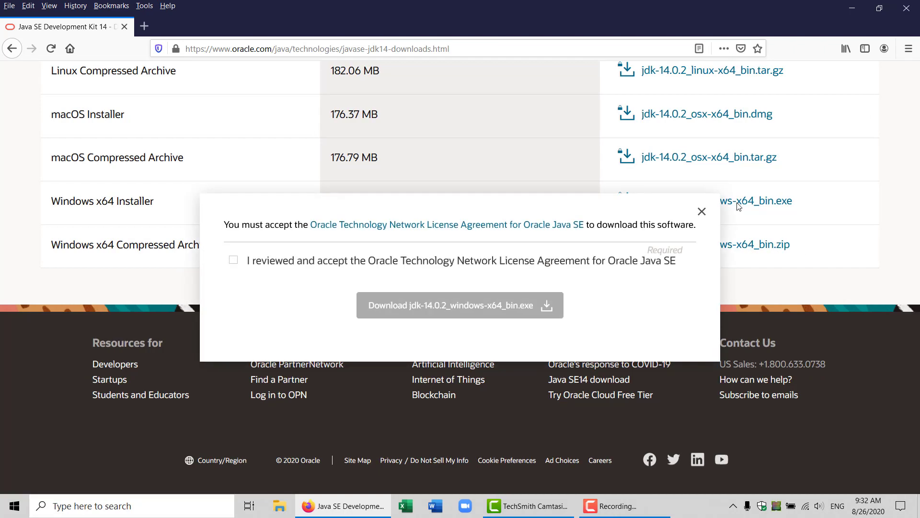
{"action": "left_click", "coordinate": [234, 261]}
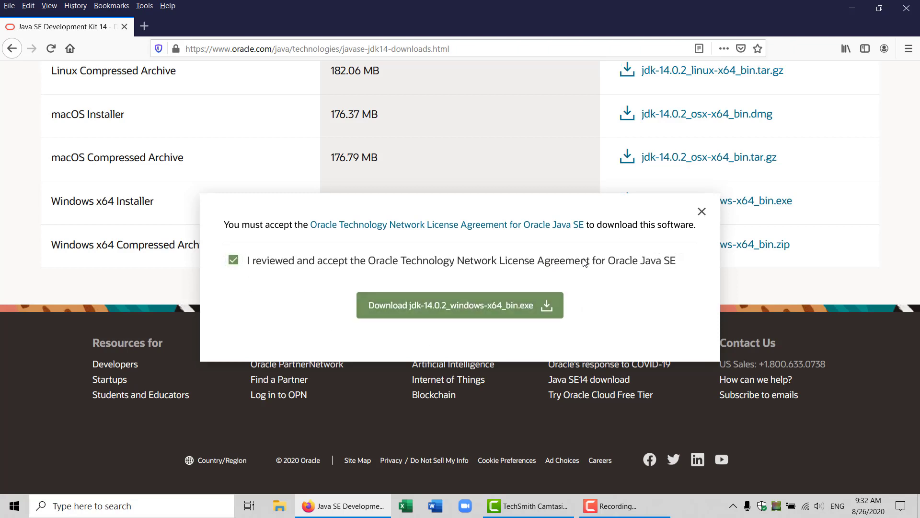
{"action": "left_click_drag", "start_coordinate": [656, 205], "coordinate": [655, 244]}
{"action": "left_click", "coordinate": [655, 244]}
{"action": "left_click", "coordinate": [491, 312]}
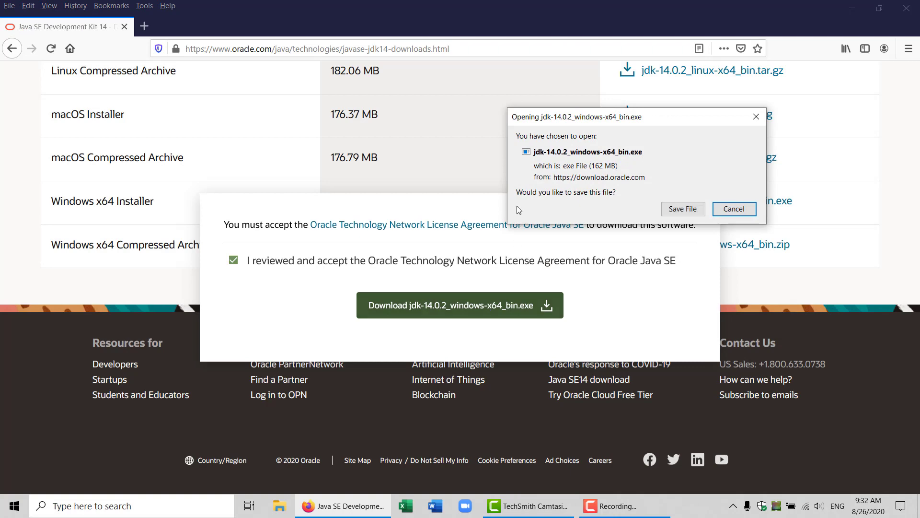
{"action": "left_click", "coordinate": [657, 212]}
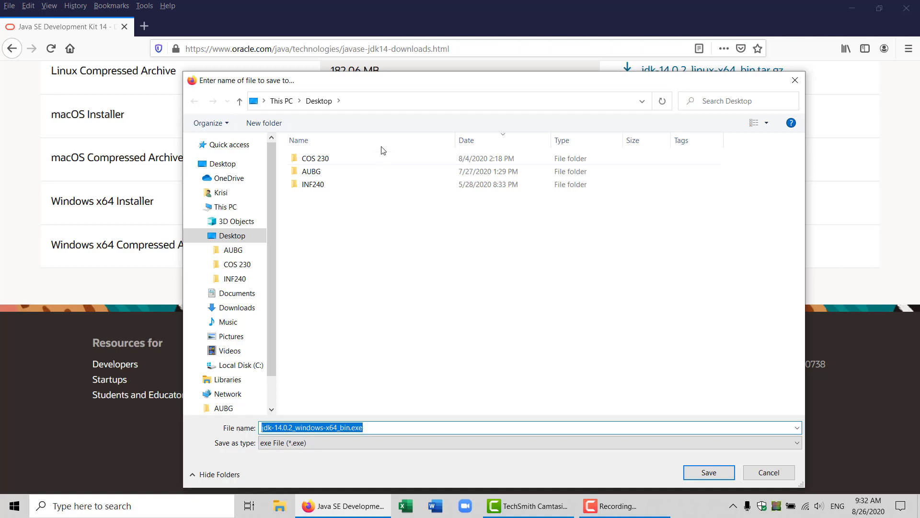
{"action": "left_click_drag", "start_coordinate": [398, 84], "coordinate": [399, 59]}
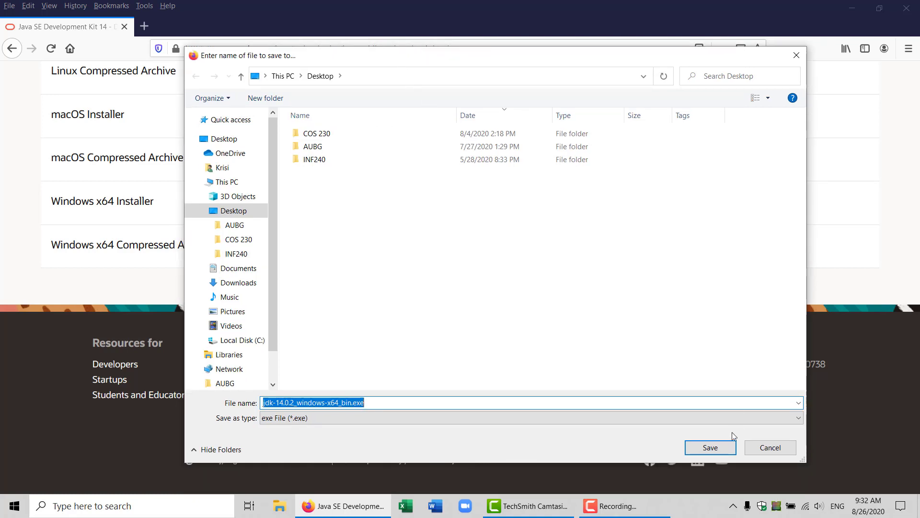
{"action": "left_click", "coordinate": [710, 448]}
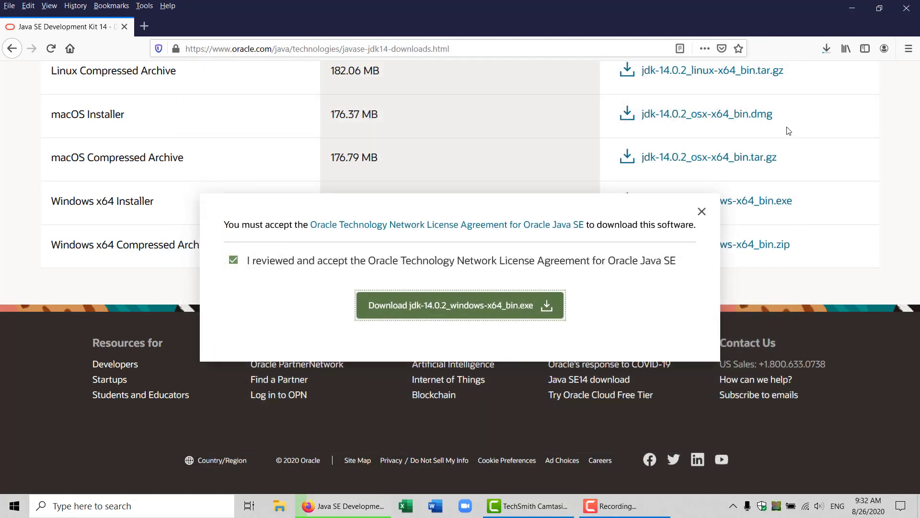
{"action": "left_click", "coordinate": [701, 212]}
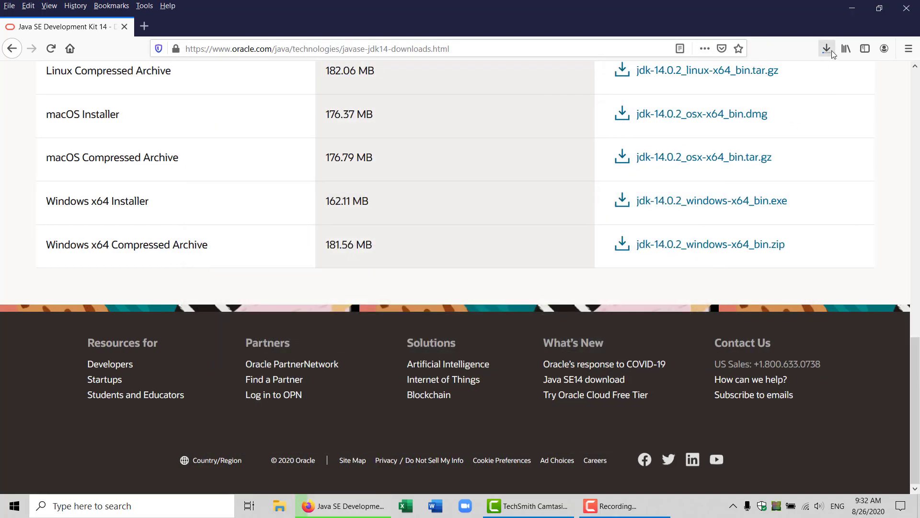
Step: Check the download progress of the JDK installer
{"action": "left_click", "coordinate": [832, 51]}
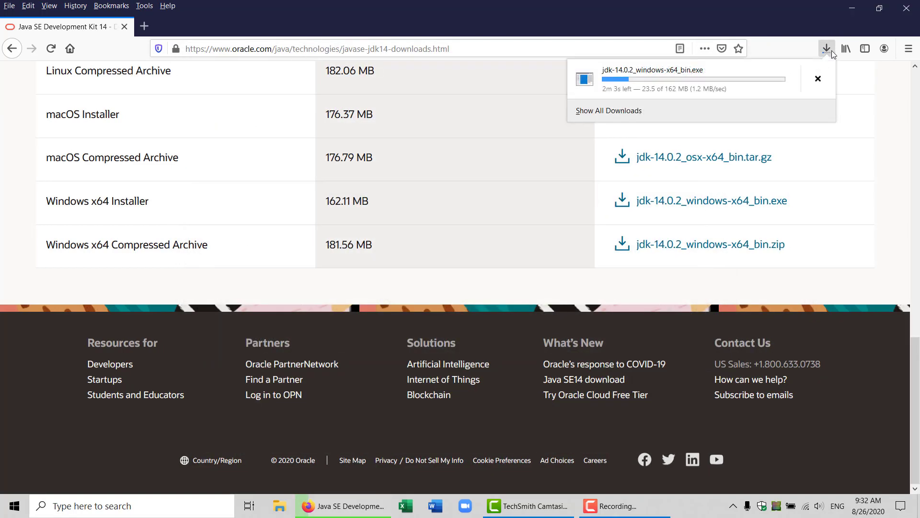
{"action": "left_click", "coordinate": [782, 12]}
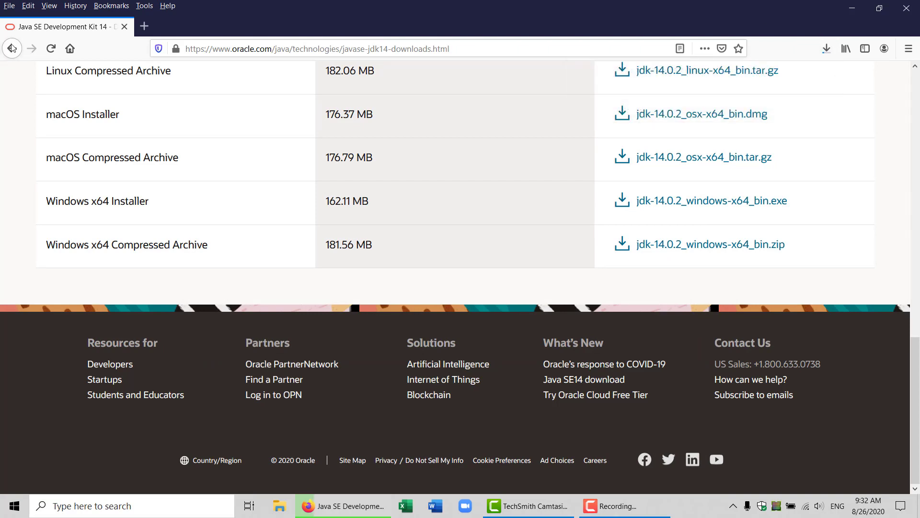
Step: Return to the Java SE Downloads page and find the "Which Java package do I need?" section
{"action": "left_click", "coordinate": [12, 48]}
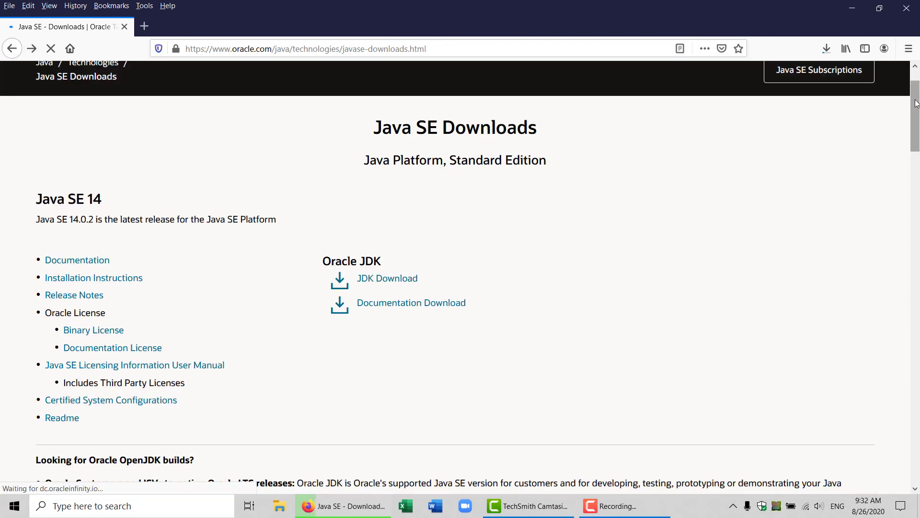
{"action": "scroll", "coordinate": [916, 102], "scroll_direction": "down", "scroll_amount": 5}
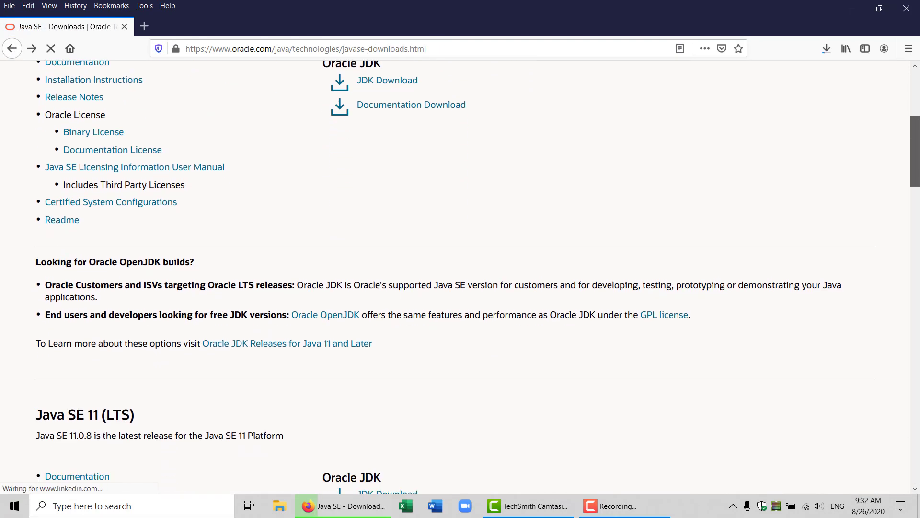
{"action": "scroll", "coordinate": [918, 178], "scroll_direction": "down", "scroll_amount": 5}
{"action": "left_click_drag", "start_coordinate": [918, 177], "coordinate": [919, 278]}
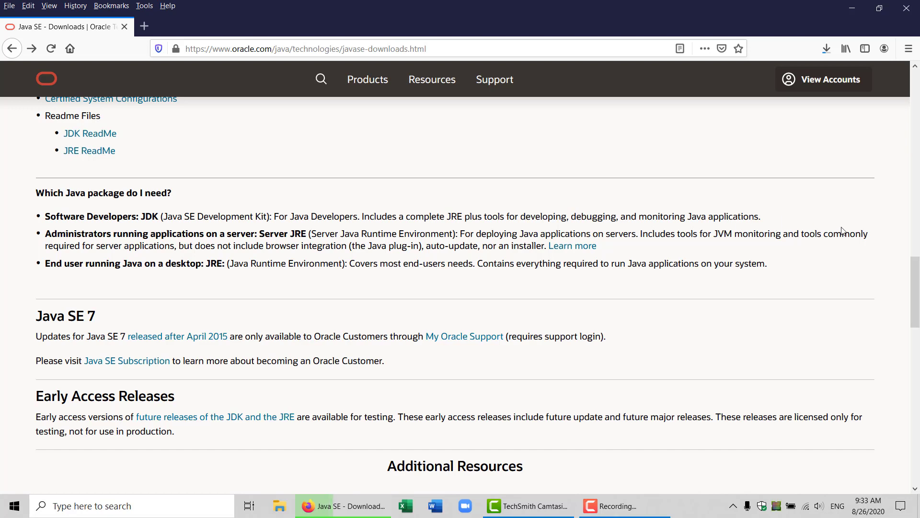
{"action": "left_click_drag", "start_coordinate": [919, 270], "coordinate": [919, 270]}
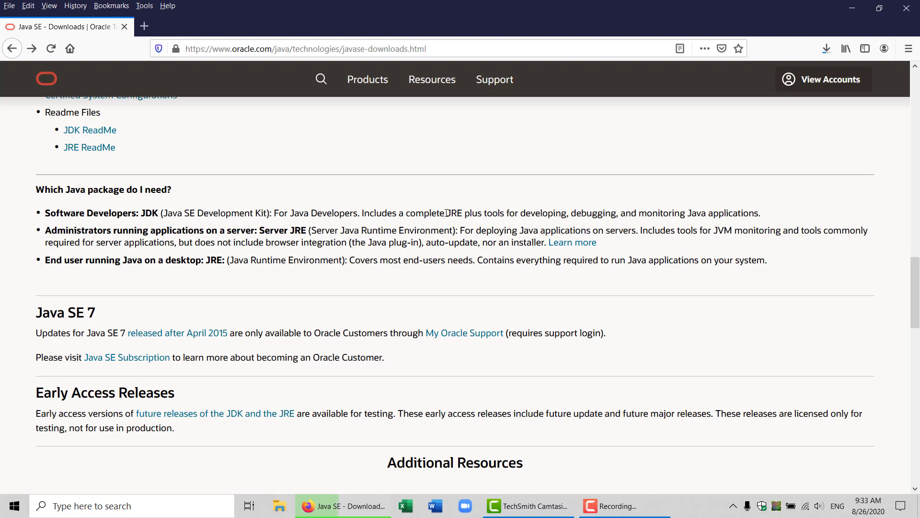
Step: Read the Software Developers: JDK entry, highlighting its description of the included JRE and development tools
{"action": "left_click_drag", "start_coordinate": [449, 212], "coordinate": [466, 215]}
{"action": "left_click", "coordinate": [528, 212]}
{"action": "left_click_drag", "start_coordinate": [522, 212], "coordinate": [763, 213]}
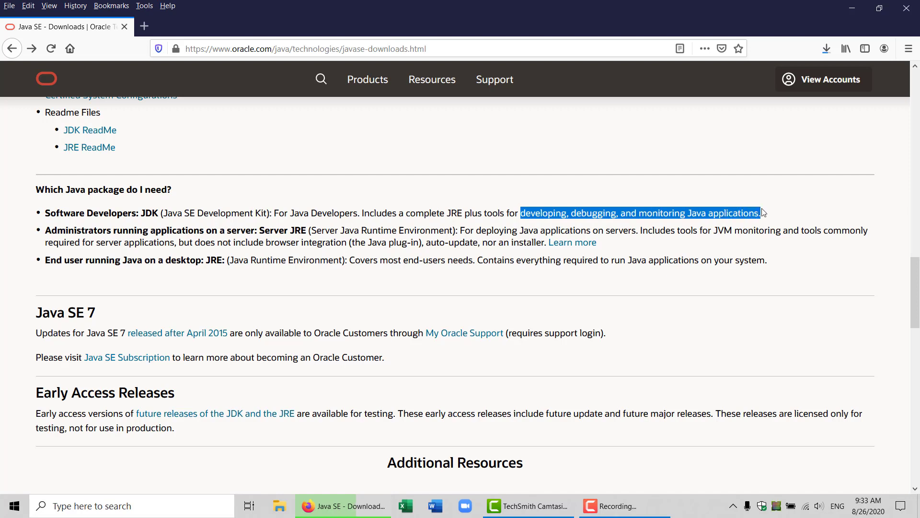
{"action": "left_click", "coordinate": [237, 212]}
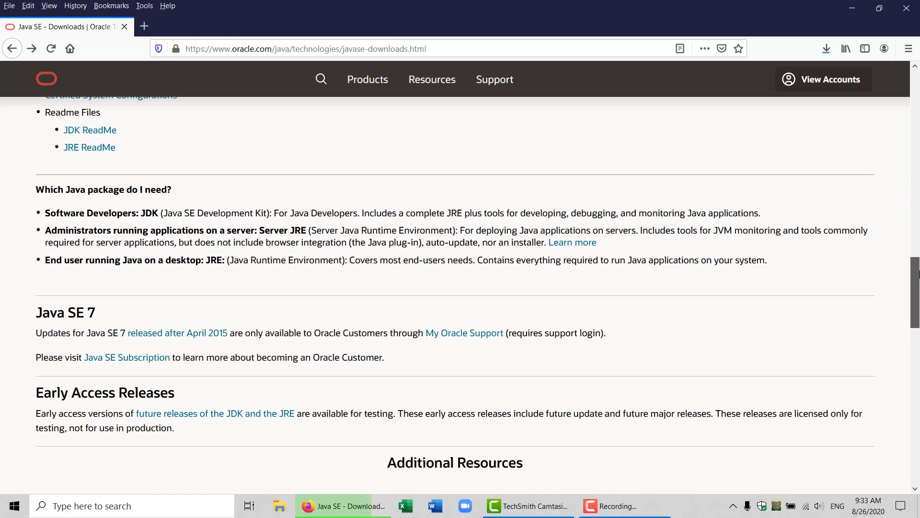
{"action": "scroll", "coordinate": [915, 263], "scroll_direction": "down", "scroll_amount": 2}
{"action": "left_click_drag", "start_coordinate": [916, 288], "coordinate": [916, 290]}
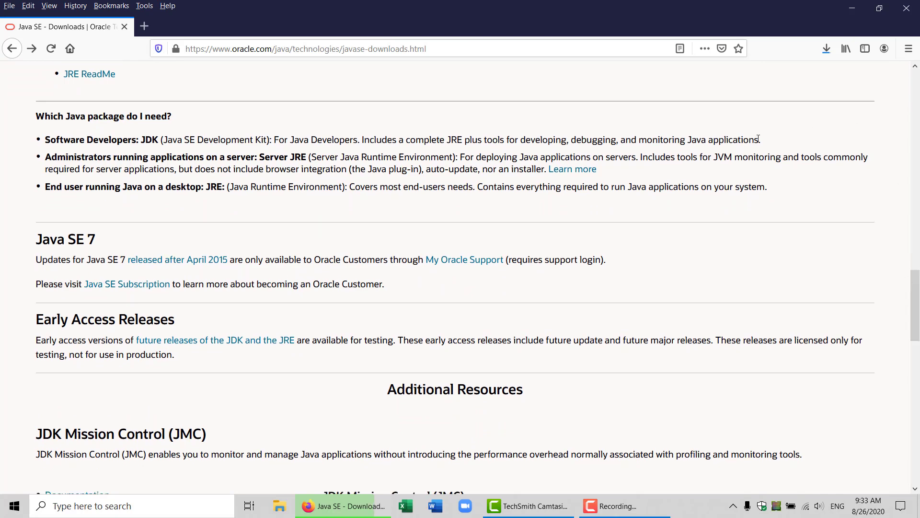
{"action": "left_click_drag", "start_coordinate": [759, 139], "coordinate": [37, 135]}
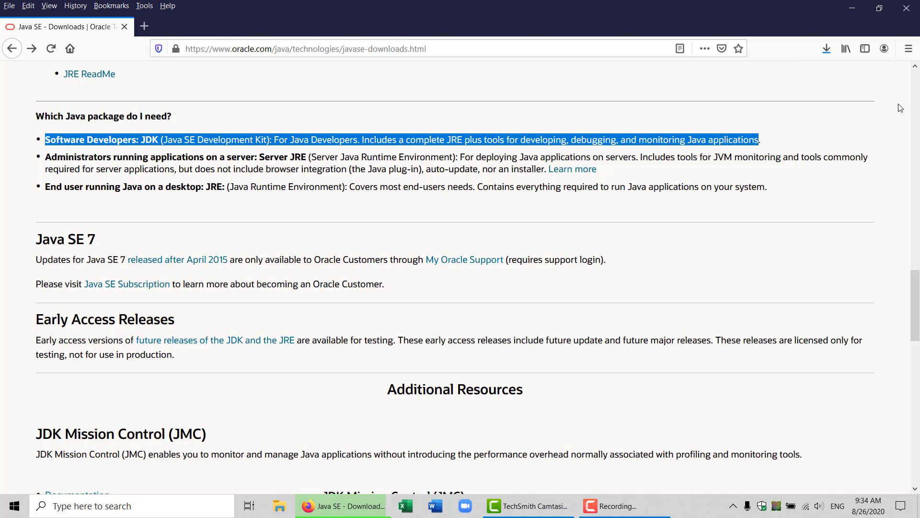
{"action": "left_click", "coordinate": [821, 149]}
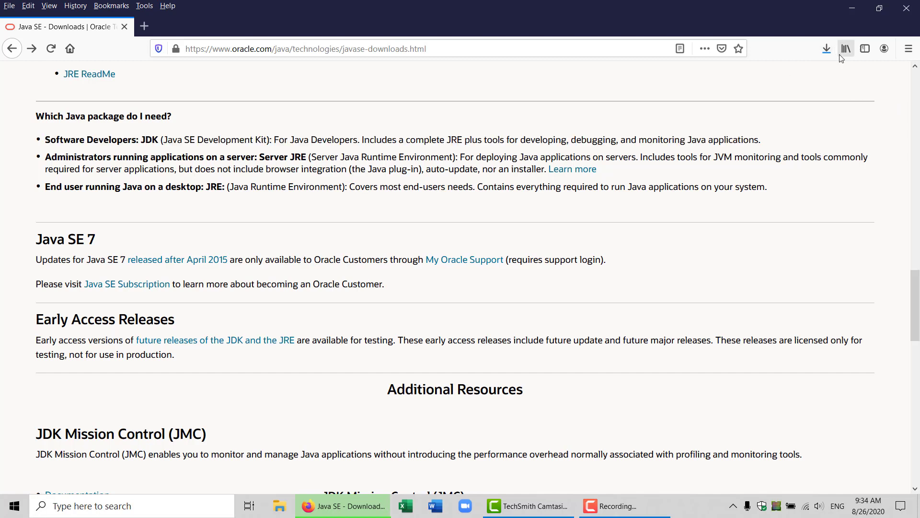
Step: Launch the downloaded jdk-14.0.2_windows-x64_bin.exe installer and minimize the browser
{"action": "left_click", "coordinate": [827, 49]}
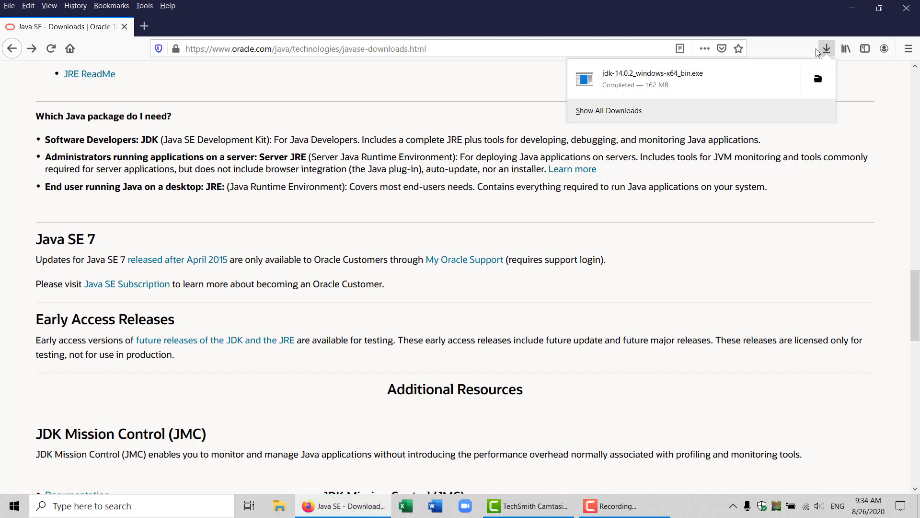
{"action": "left_click", "coordinate": [687, 79]}
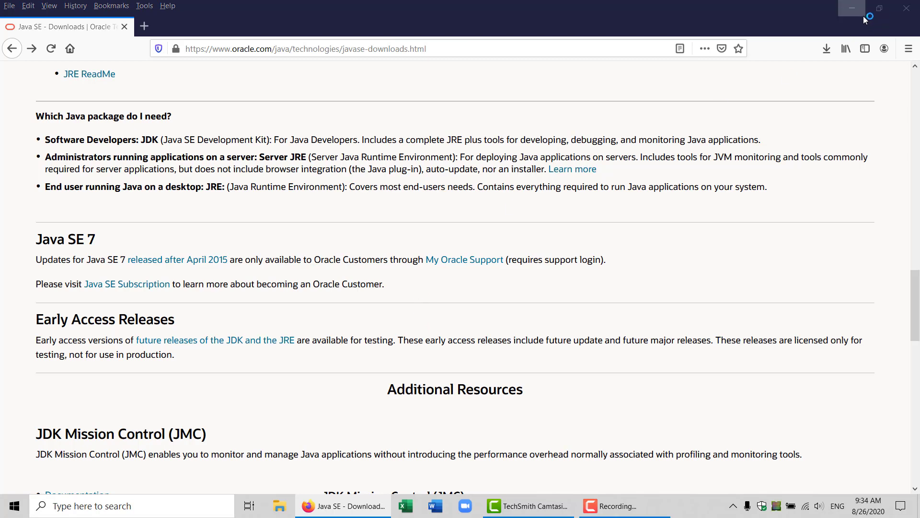
{"action": "left_click", "coordinate": [853, 9]}
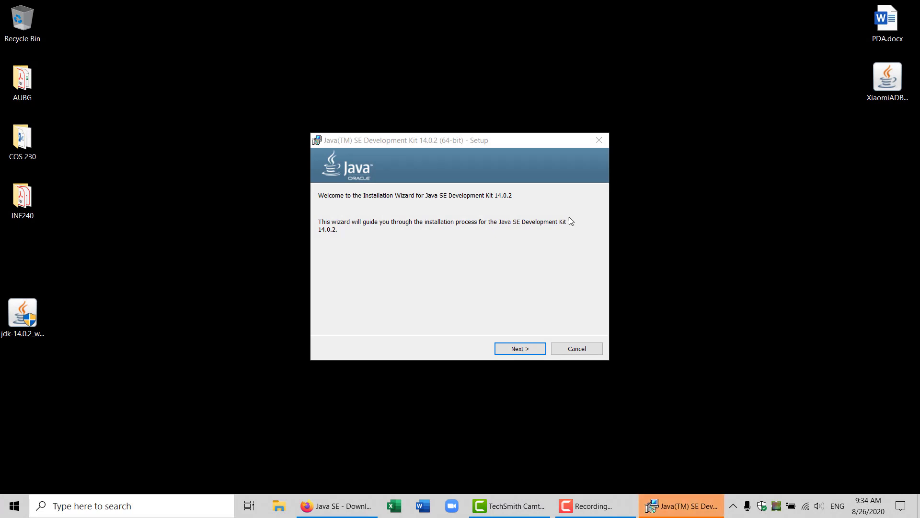
Step: Install Java SE Development Kit 14.0.2 in the default folder C:\Program Files\Java\jdk-14.0.2\
{"action": "left_click", "coordinate": [521, 352]}
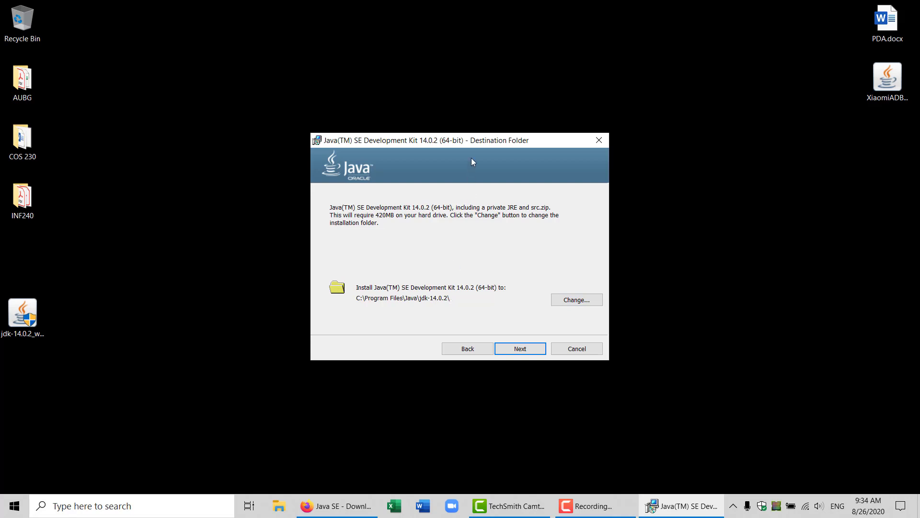
{"action": "left_click_drag", "start_coordinate": [473, 142], "coordinate": [470, 73]}
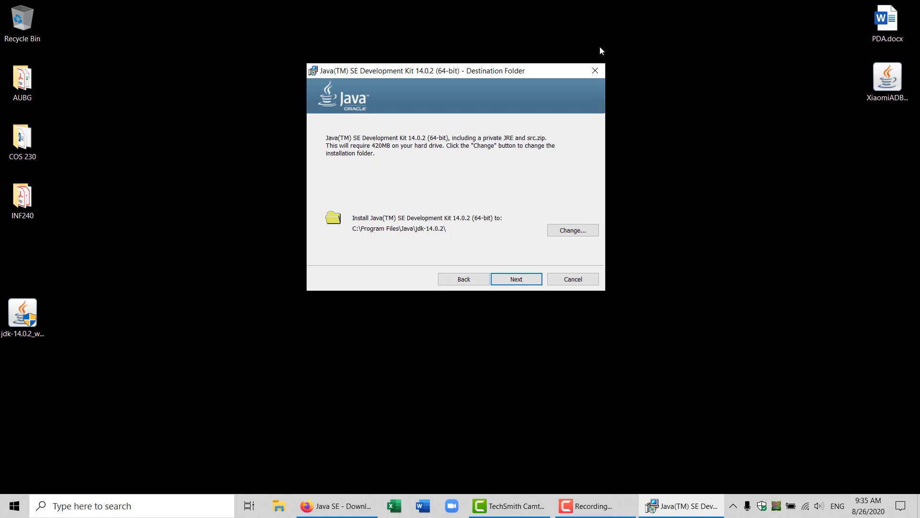
{"action": "left_click_drag", "start_coordinate": [545, 74], "coordinate": [547, 32]}
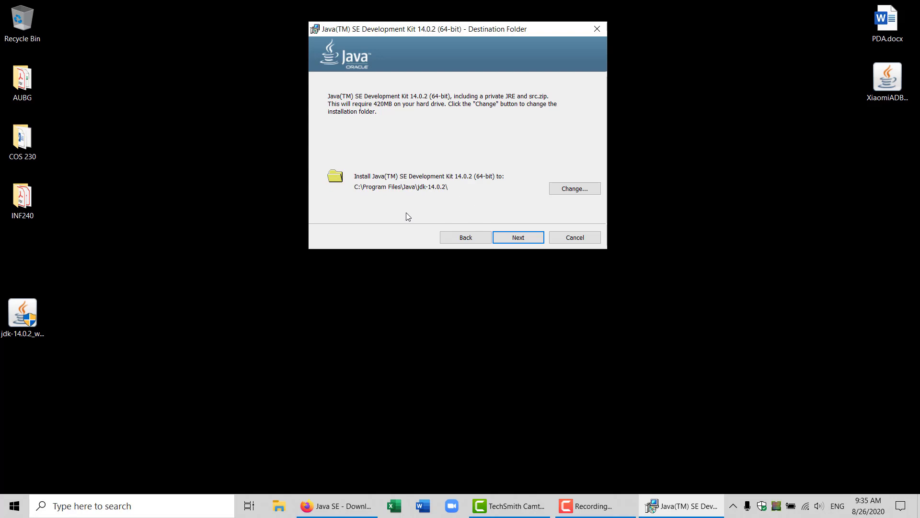
{"action": "left_click", "coordinate": [525, 238]}
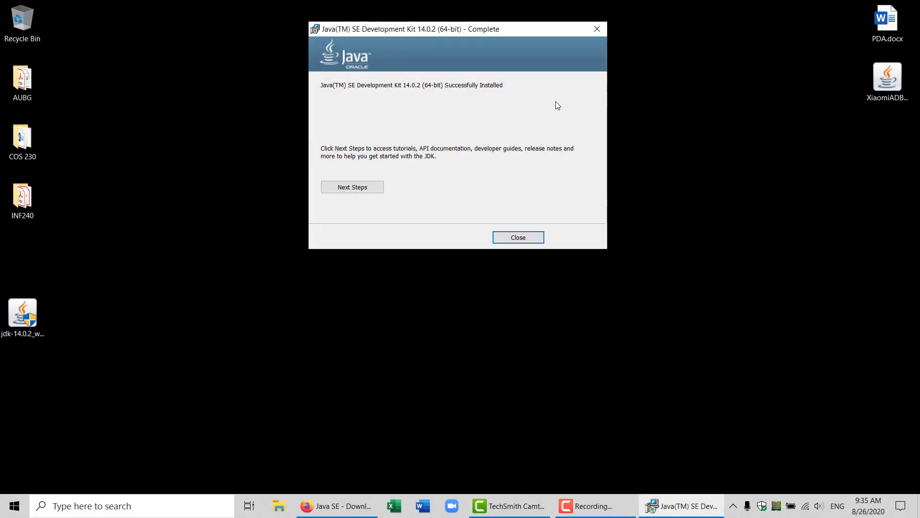
Step: Close the finished JDK installer and open a blank Notepad document in a taller window near the top of the desktop
{"action": "left_click", "coordinate": [535, 240]}
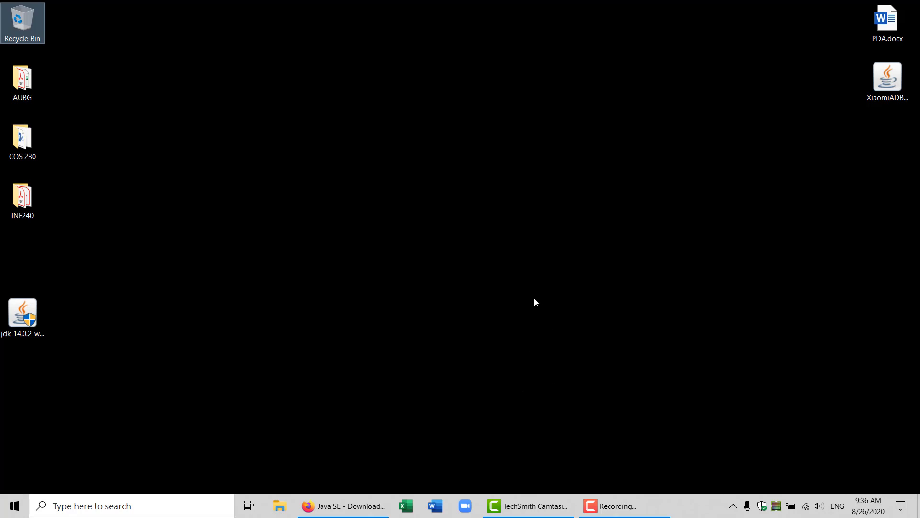
{"action": "left_click", "coordinate": [14, 510]}
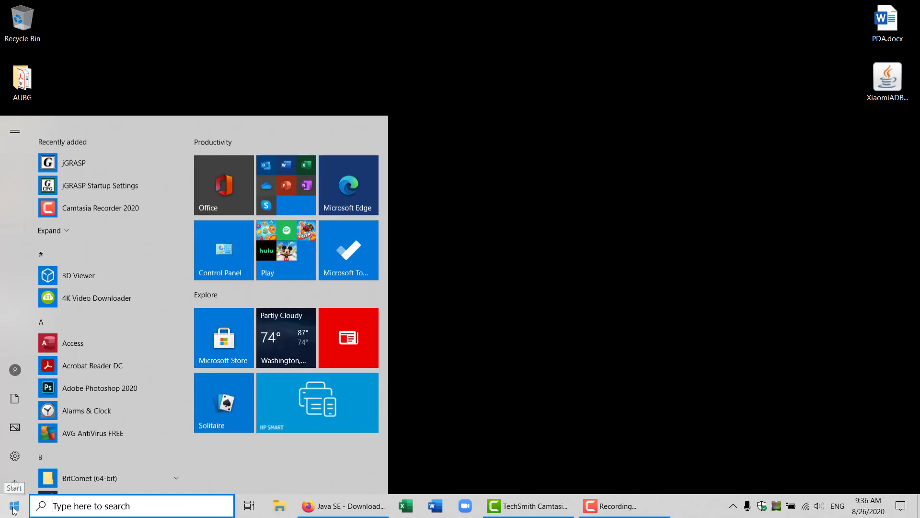
{"action": "type", "text": "not"}
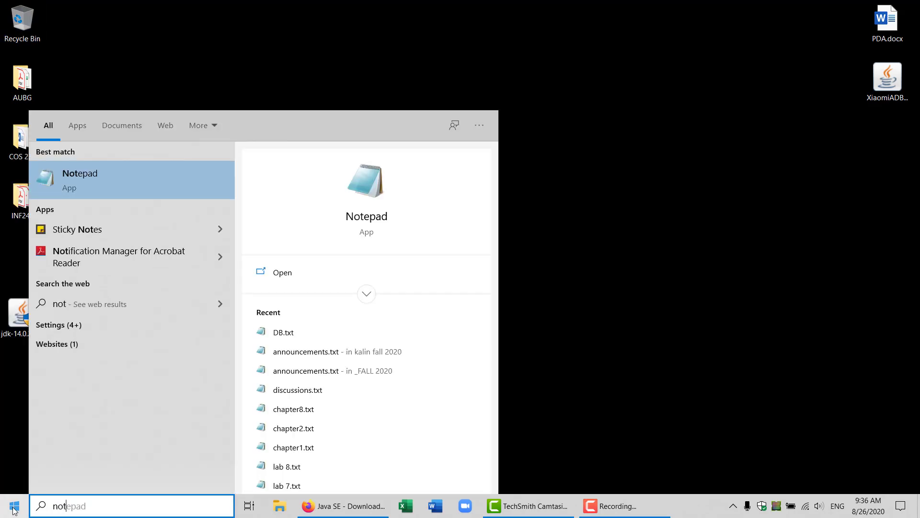
{"action": "key", "text": "Return"}
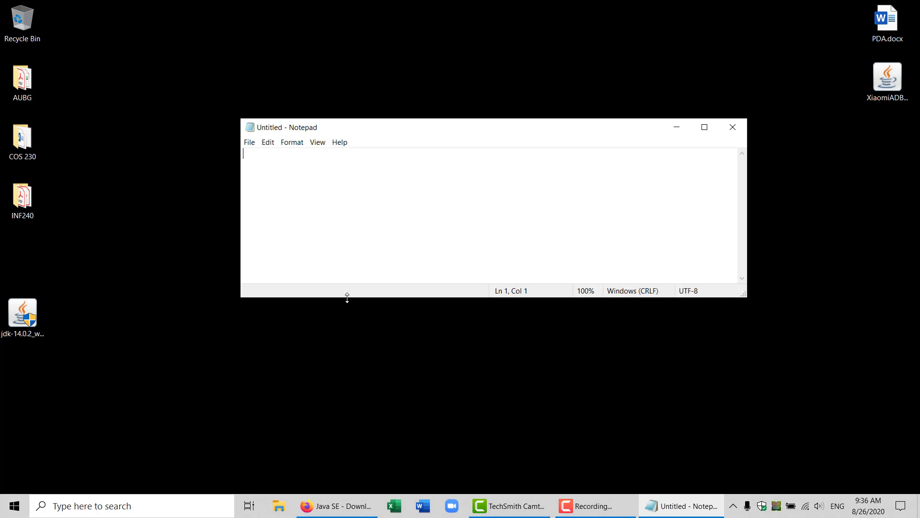
{"action": "left_click_drag", "start_coordinate": [345, 298], "coordinate": [362, 424]}
{"action": "left_click_drag", "start_coordinate": [372, 124], "coordinate": [343, 49]}
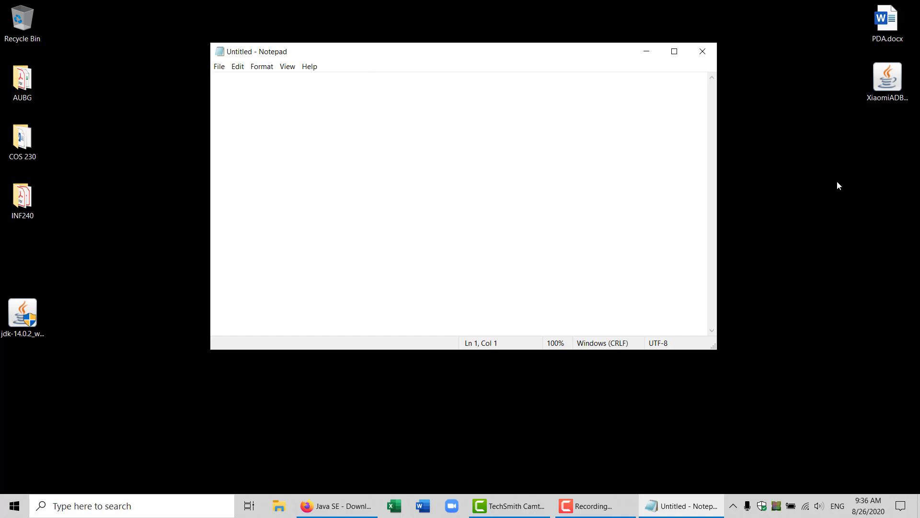
{"action": "left_click_drag", "start_coordinate": [618, 51], "coordinate": [623, 29]}
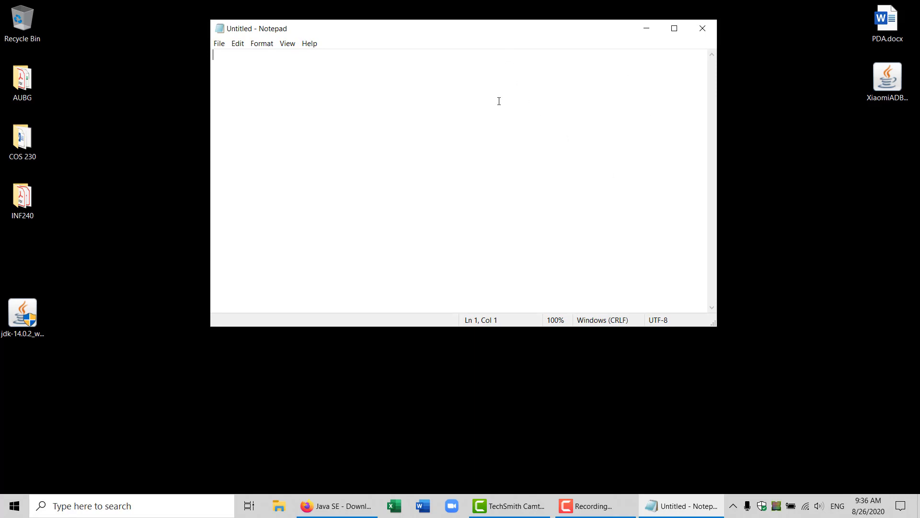
Step: Write the header of public class TestJavaApp and its indented method header public static void main (String[] arg), each with an opening brace
{"action": "type", "text": "pu"}
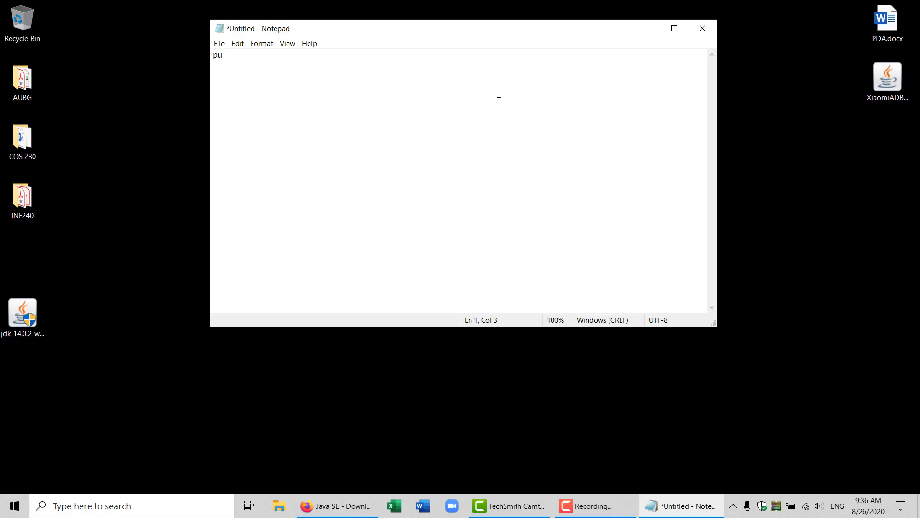
{"action": "type", "text": "blic class TestJavaApp {"}
{"action": "key", "text": "Return"}
{"action": "type", "text": "public"}
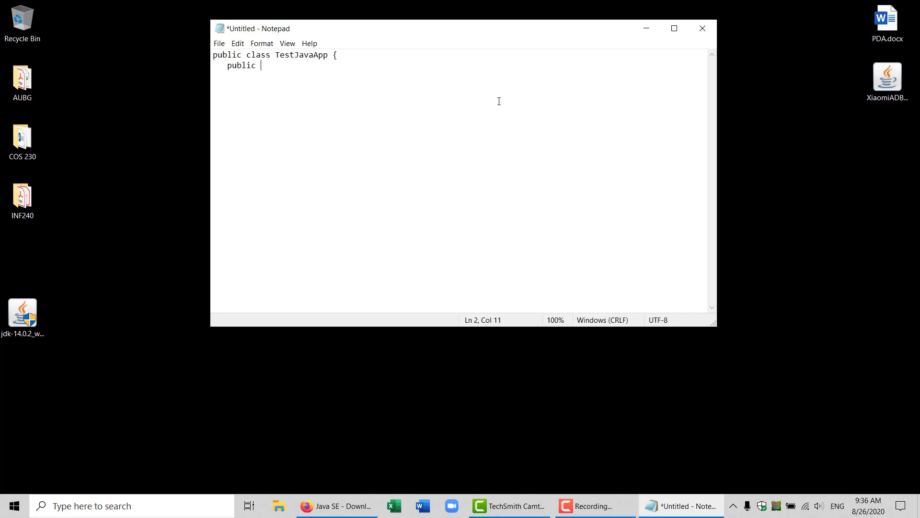
{"action": "type", "text": "static void main (Stri"}
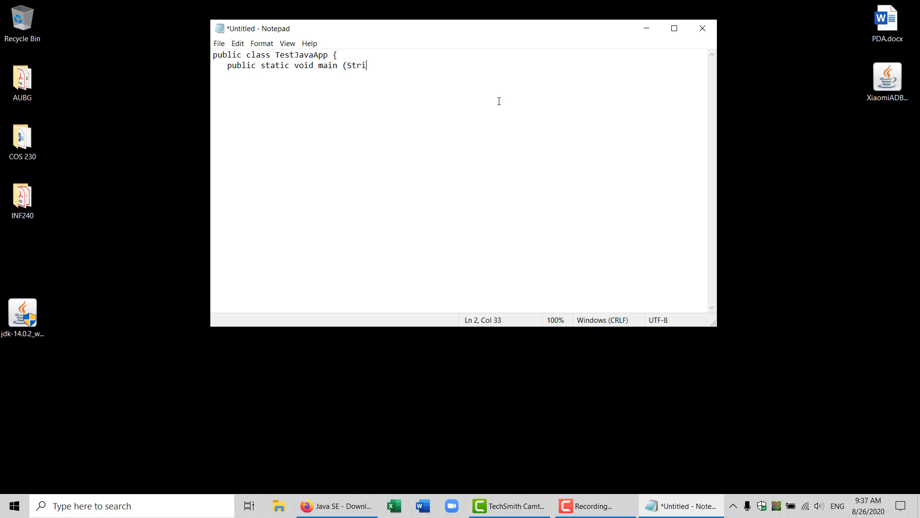
{"action": "type", "text": "ng[] arg) {"}
{"action": "key", "text": "Return"}
Step: Add the indented statement System.out.println("Test app executed successfully..."); inside the main method
{"action": "type", "text": "System."}
{"action": "type", "text": "out.p"}
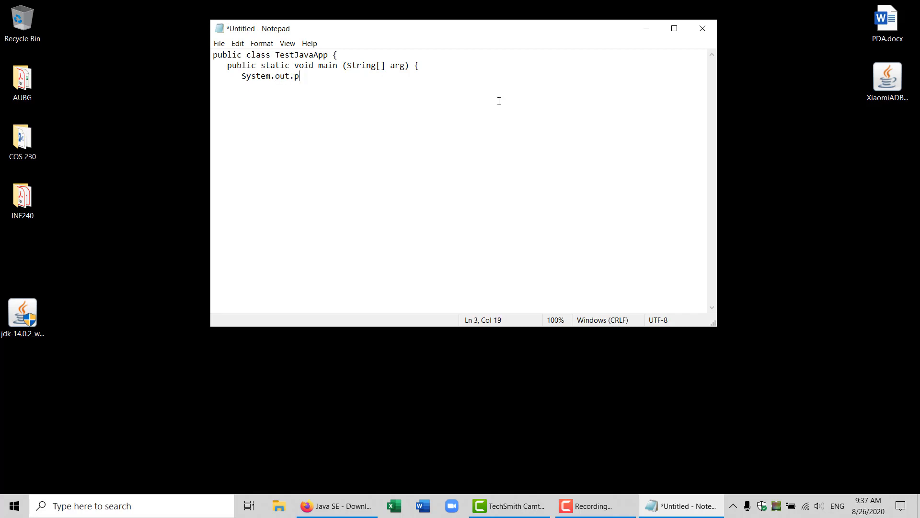
{"action": "type", "text": "rintln"}
{"action": "type", "text": "()"}
{"action": "type", "text": "\"\""}
{"action": "key", "text": "BackSpace"}
{"action": "type", "text": "Test a"}
{"action": "type", "text": "pp "}
{"action": "type", "text": "executed "}
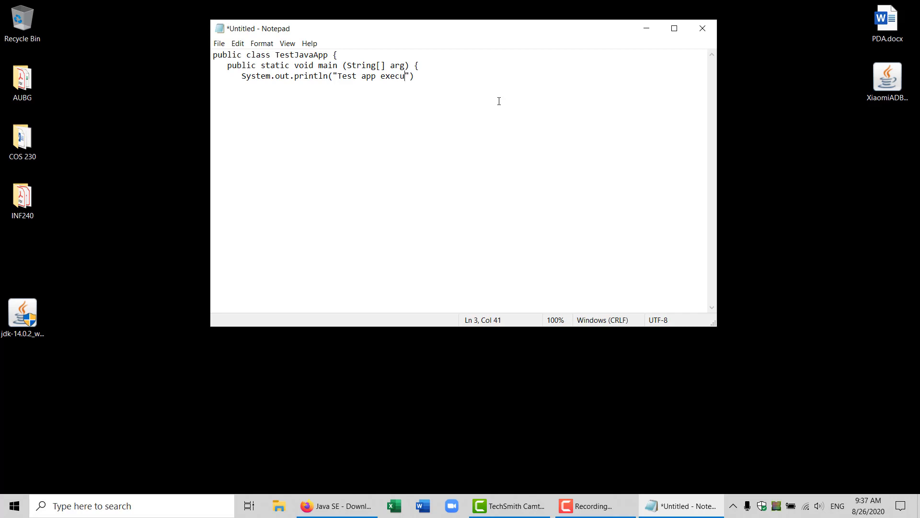
{"action": "type", "text": "successfully..."}
{"action": "left_click", "coordinate": [522, 78]}
{"action": "type", "text": ";"}
Step: Add the closing braces for the main method and the class on separate lines, and move the window toward the desktop's center
{"action": "key", "text": "Return"}
{"action": "type", "text": "}"}
{"action": "key", "text": "Return"}
{"action": "type", "text": "}"}
{"action": "left_click_drag", "start_coordinate": [539, 35], "coordinate": [614, 93]}
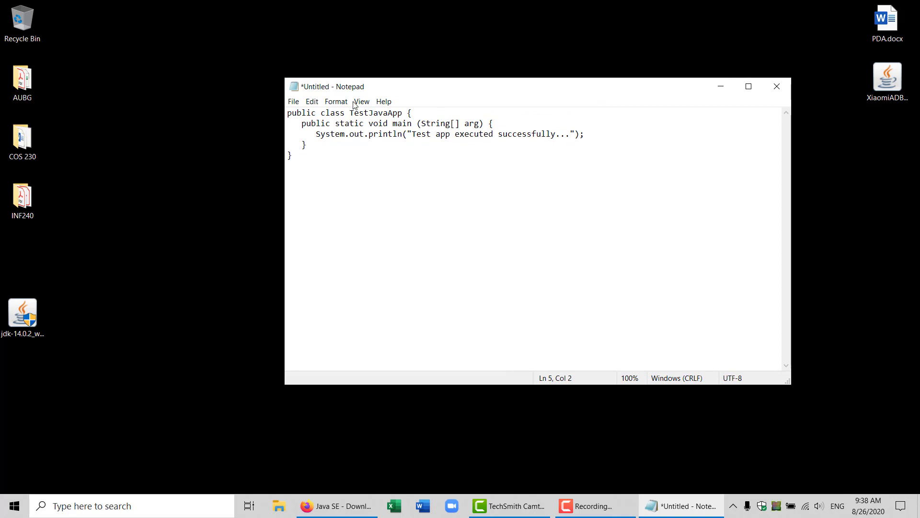
Step: Start saving the code as a new file with the file type set to All Files (*.*)
{"action": "left_click", "coordinate": [294, 102]}
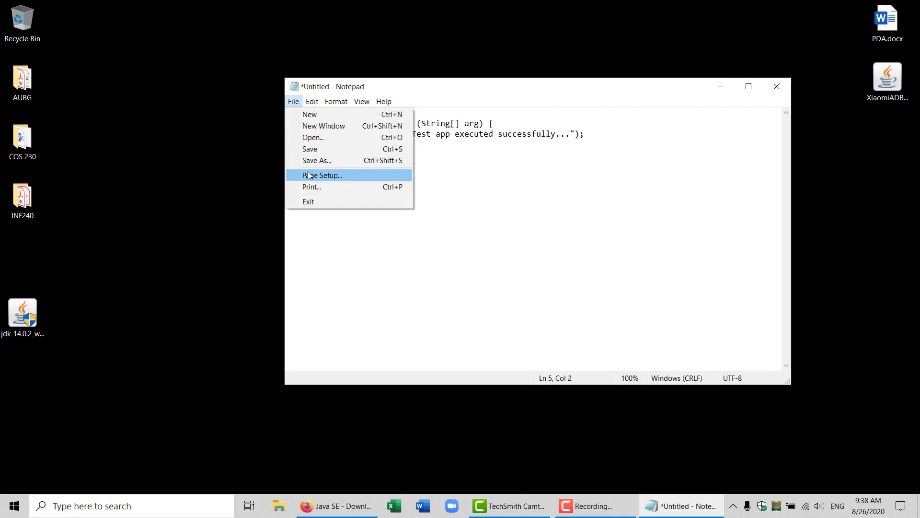
{"action": "left_click", "coordinate": [334, 160]}
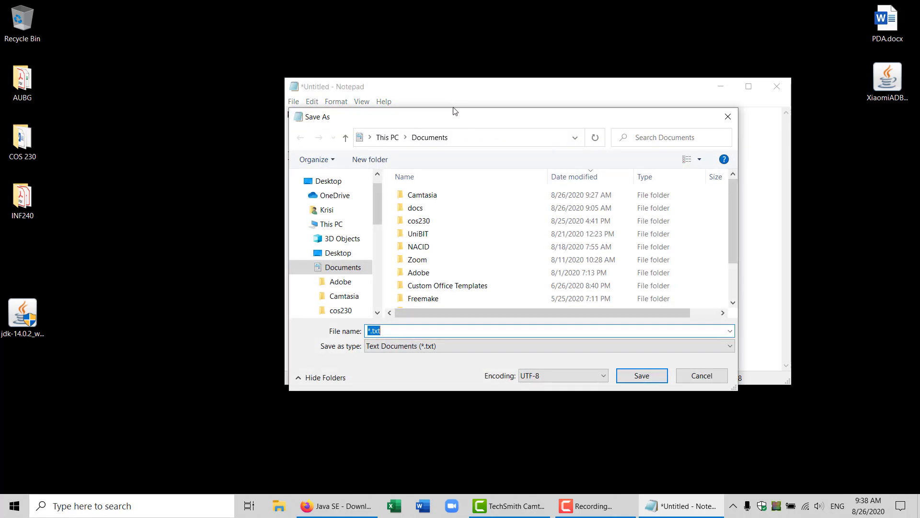
{"action": "left_click_drag", "start_coordinate": [431, 126], "coordinate": [358, 165]}
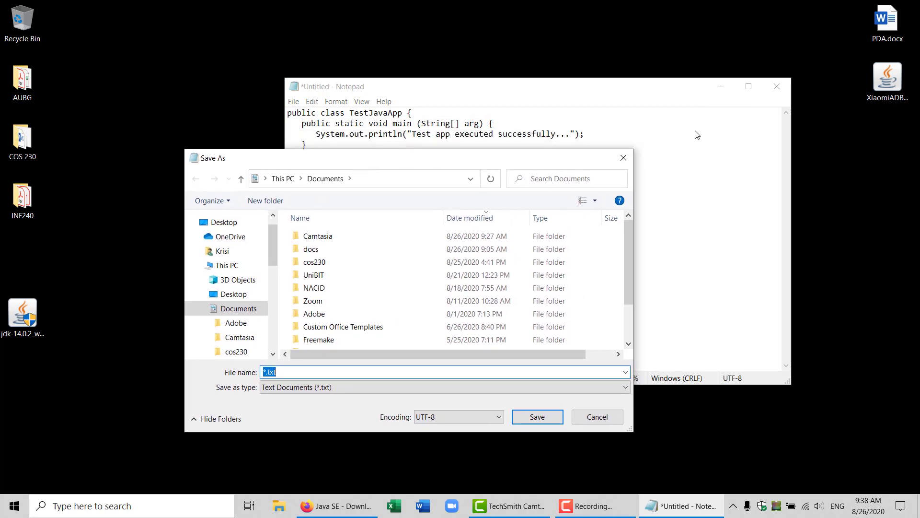
{"action": "left_click_drag", "start_coordinate": [481, 159], "coordinate": [461, 101]}
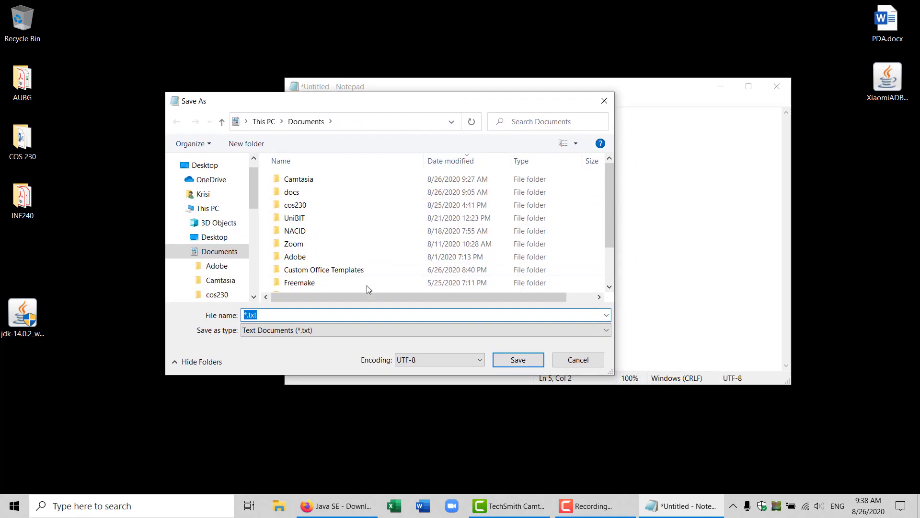
{"action": "left_click", "coordinate": [314, 334]}
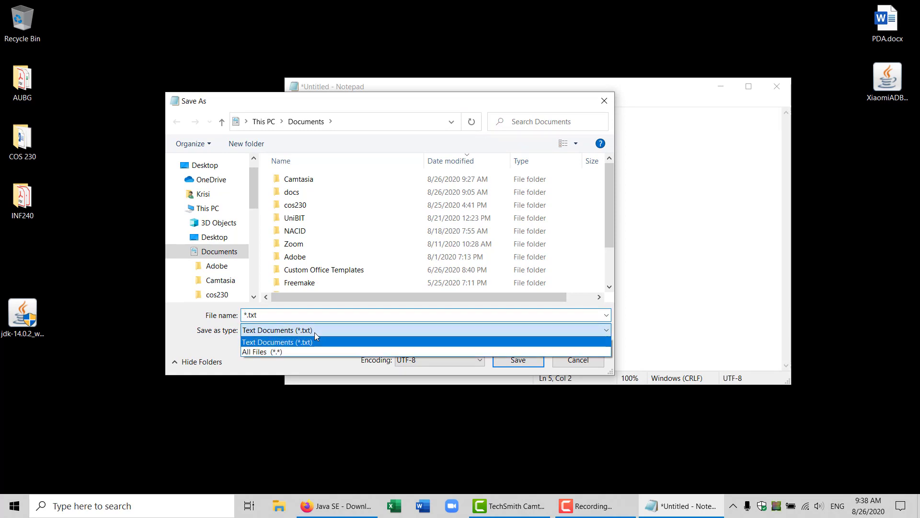
{"action": "left_click", "coordinate": [310, 351]}
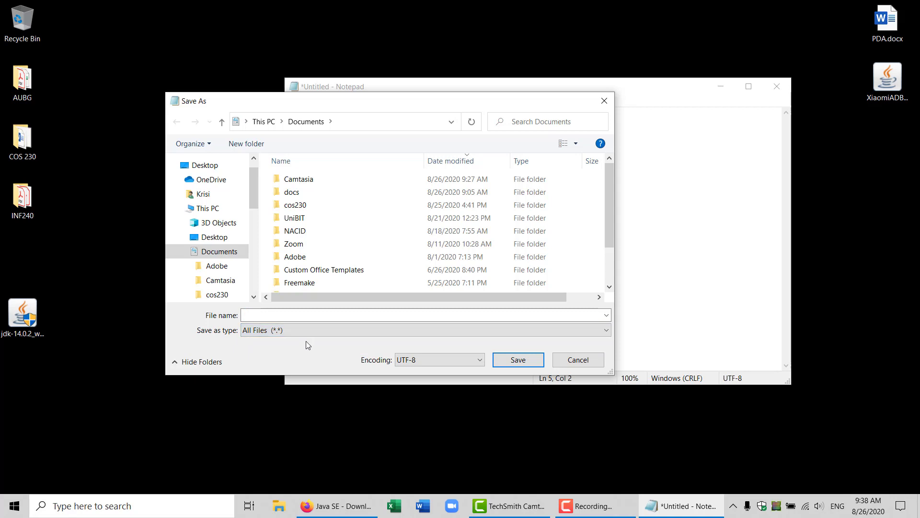
{"action": "left_click", "coordinate": [324, 315]}
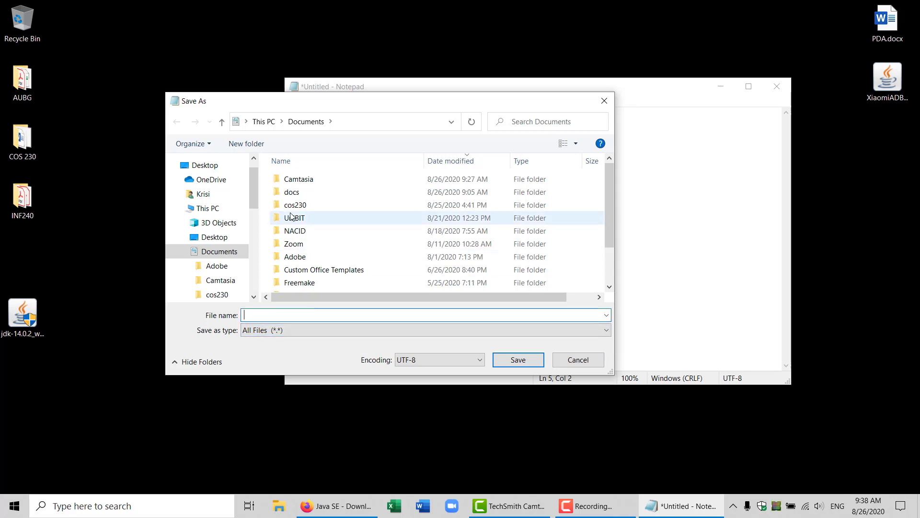
Step: Create a folder named projects in Documents and open it as the save location
{"action": "left_click_drag", "start_coordinate": [392, 104], "coordinate": [397, 69]}
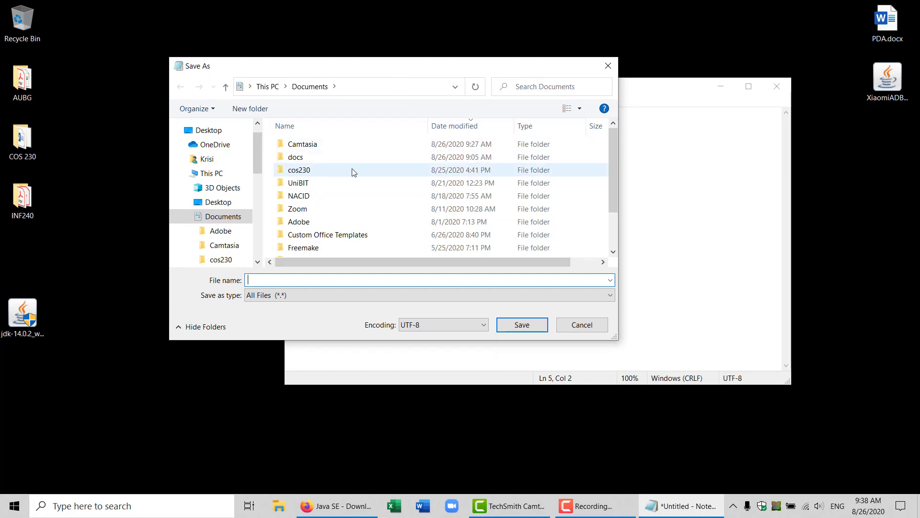
{"action": "mouse_move", "coordinate": [613, 162]}
{"action": "left_mouse_down"}
{"action": "mouse_move", "coordinate": [609, 194]}
{"action": "mouse_move", "coordinate": [607, 145]}
{"action": "left_mouse_up"}
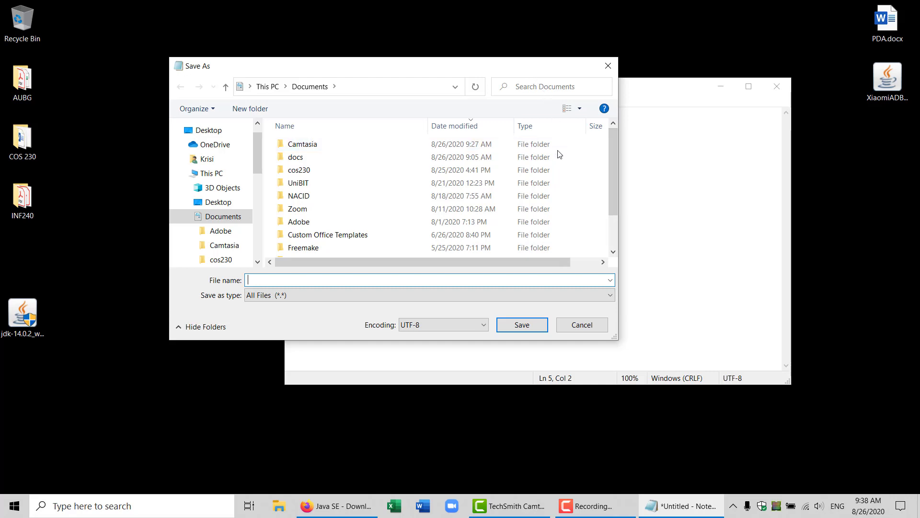
{"action": "left_click_drag", "start_coordinate": [357, 71], "coordinate": [357, 63]}
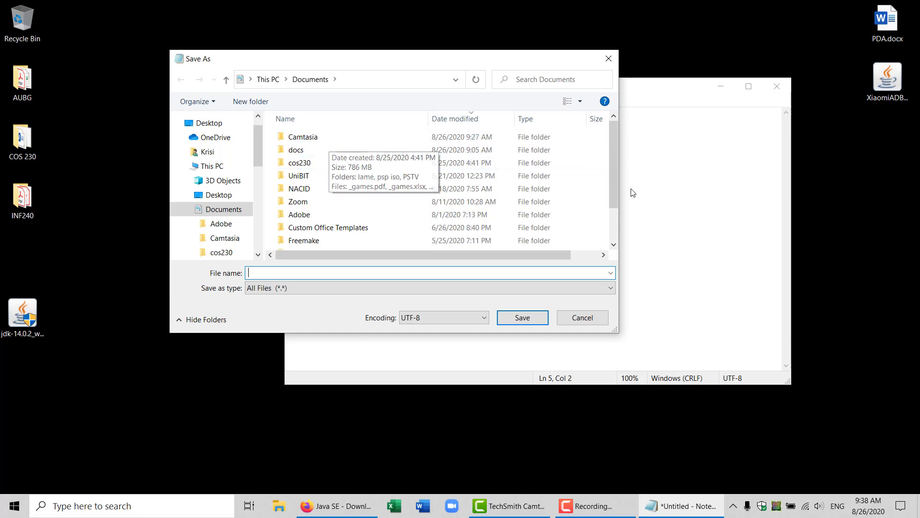
{"action": "right_click", "coordinate": [588, 162]}
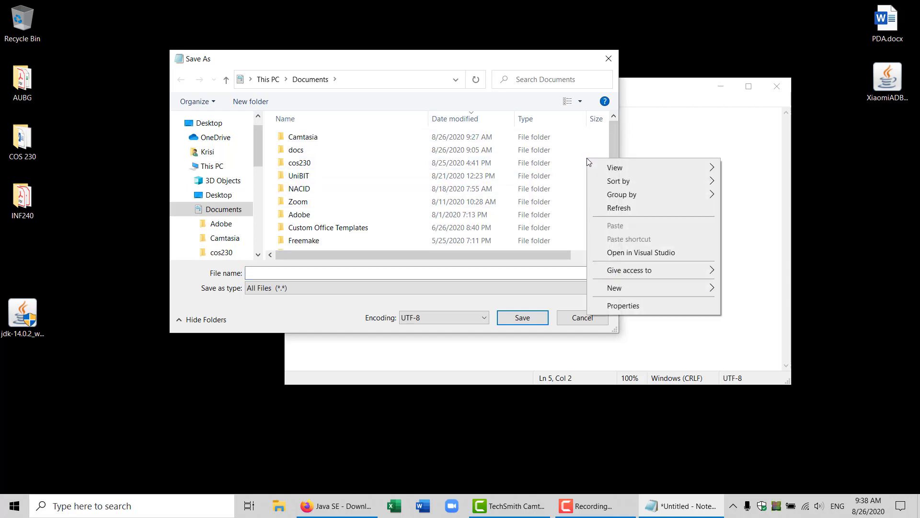
{"action": "mouse_move", "coordinate": [608, 288]}
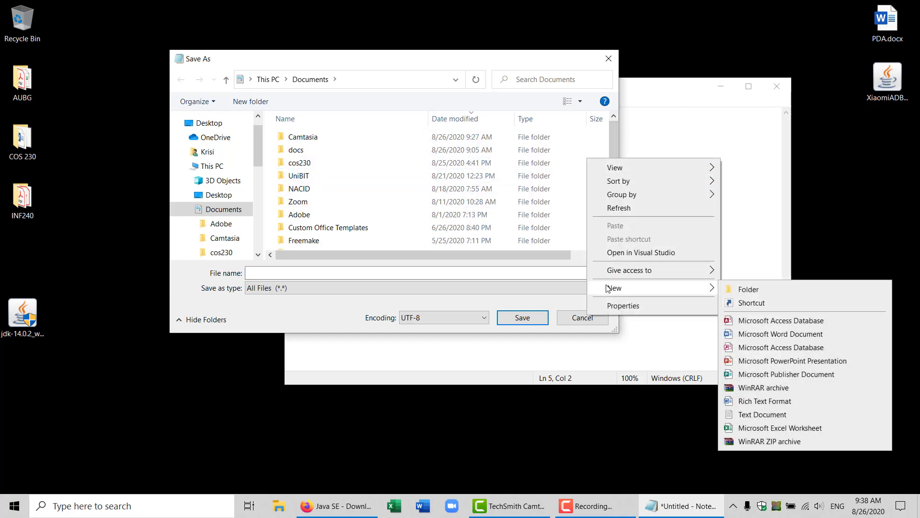
{"action": "left_click", "coordinate": [744, 291]}
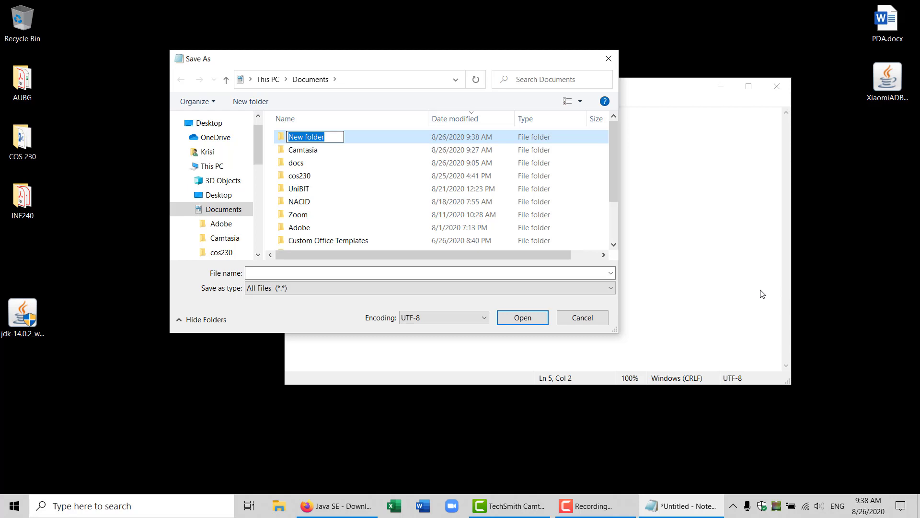
{"action": "type", "text": "projects"}
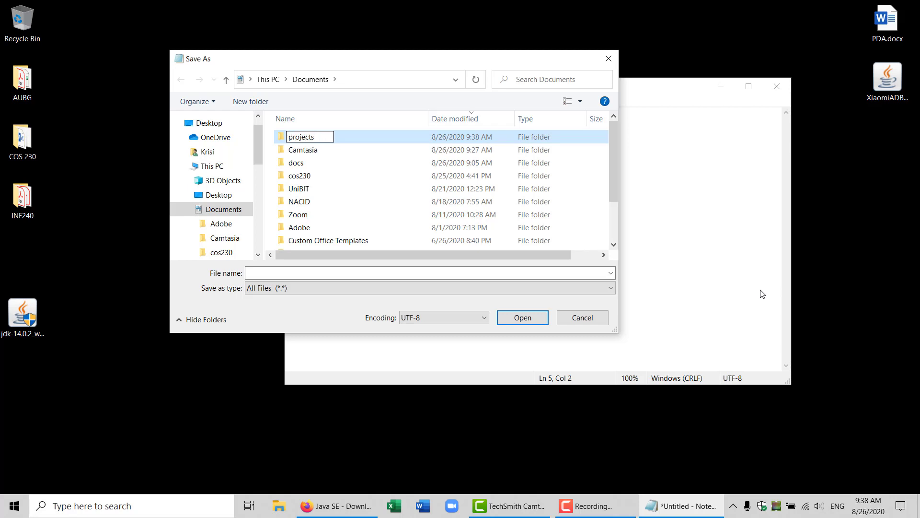
{"action": "key", "text": "Return"}
{"action": "key", "text": "Return"}
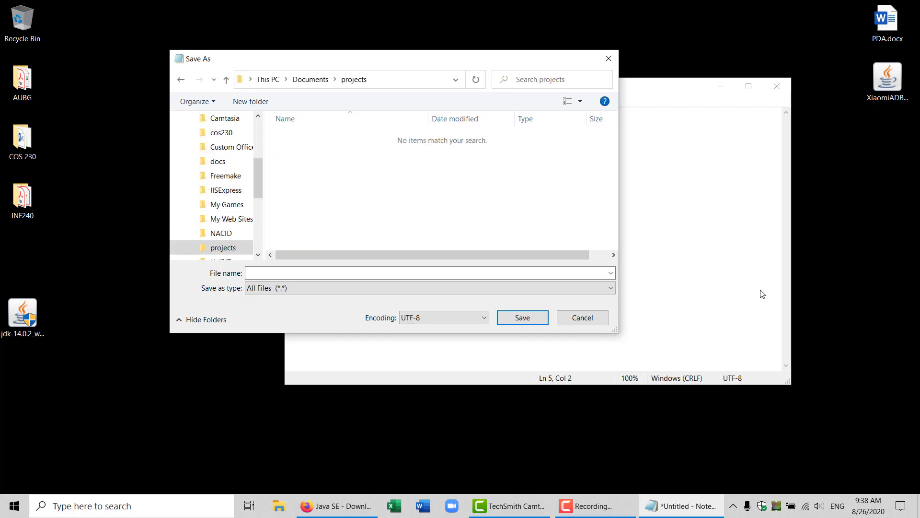
Step: Save the code in the projects folder as TestJavaApp.java, matching the class name
{"action": "left_click_drag", "start_coordinate": [583, 66], "coordinate": [708, 171]}
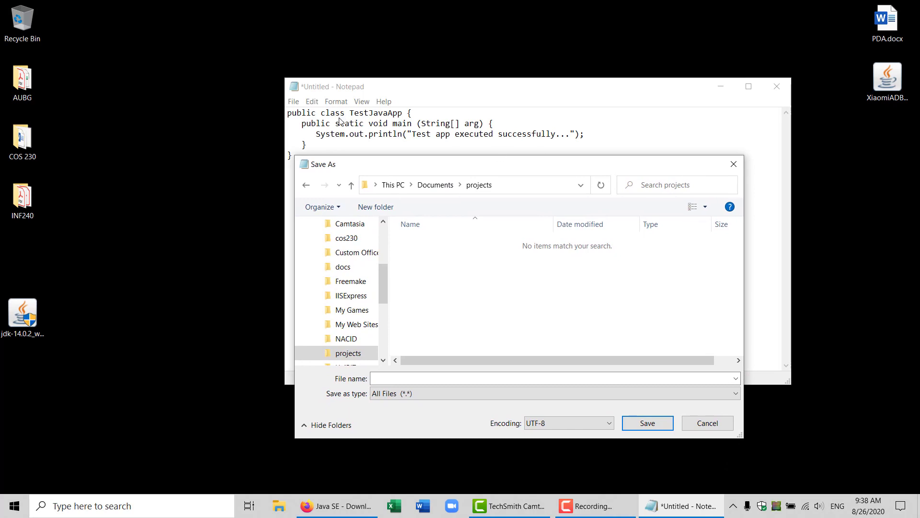
{"action": "left_click", "coordinate": [401, 380]}
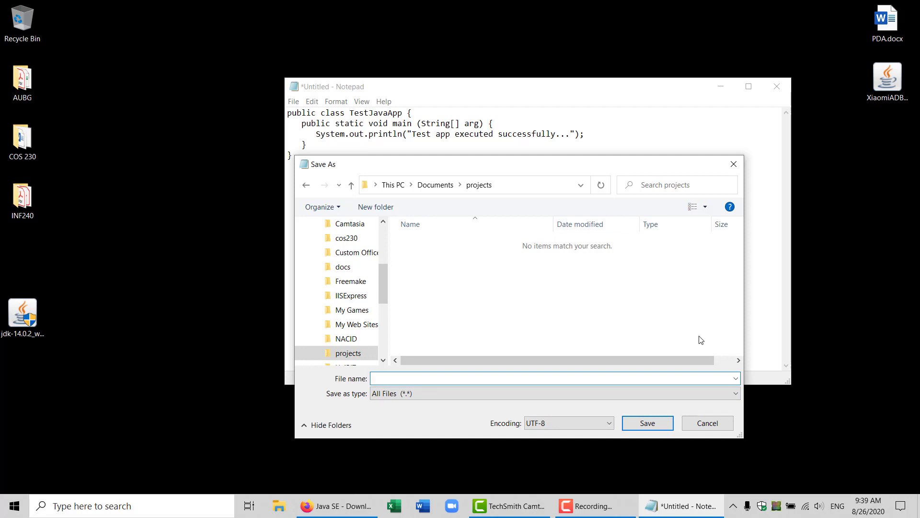
{"action": "type", "text": "TestJavaApp.java"}
{"action": "left_click_drag", "start_coordinate": [669, 172], "coordinate": [638, 173]}
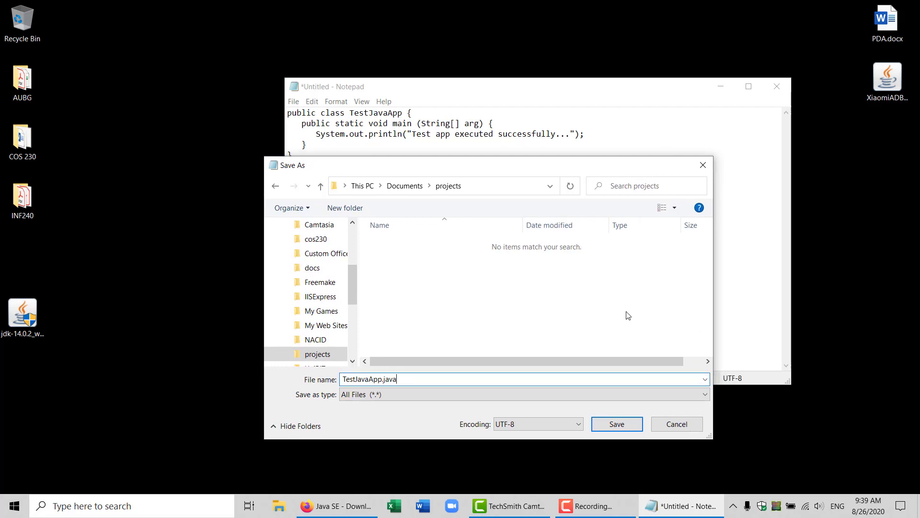
{"action": "left_click", "coordinate": [631, 424]}
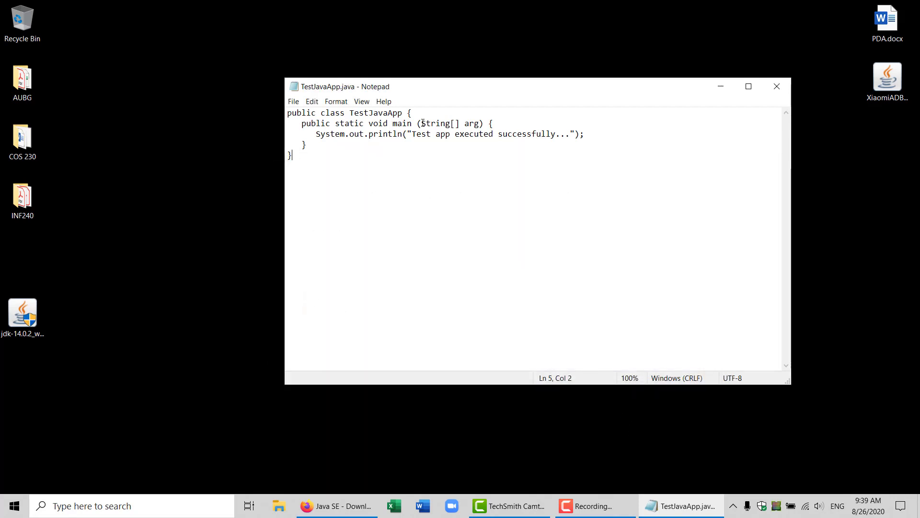
Step: Close the saved source file's Notepad window and open the Windows Command Prompt
{"action": "left_click_drag", "start_coordinate": [430, 87], "coordinate": [429, 68]}
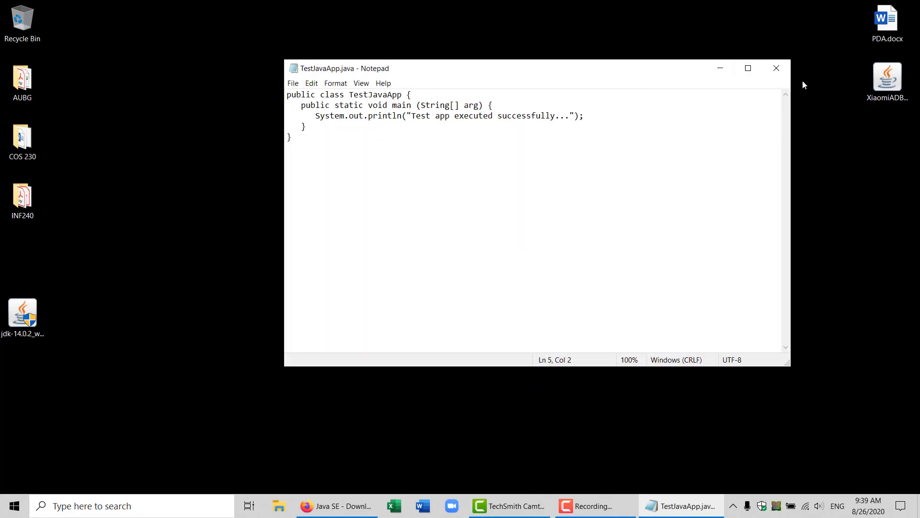
{"action": "left_click", "coordinate": [781, 67]}
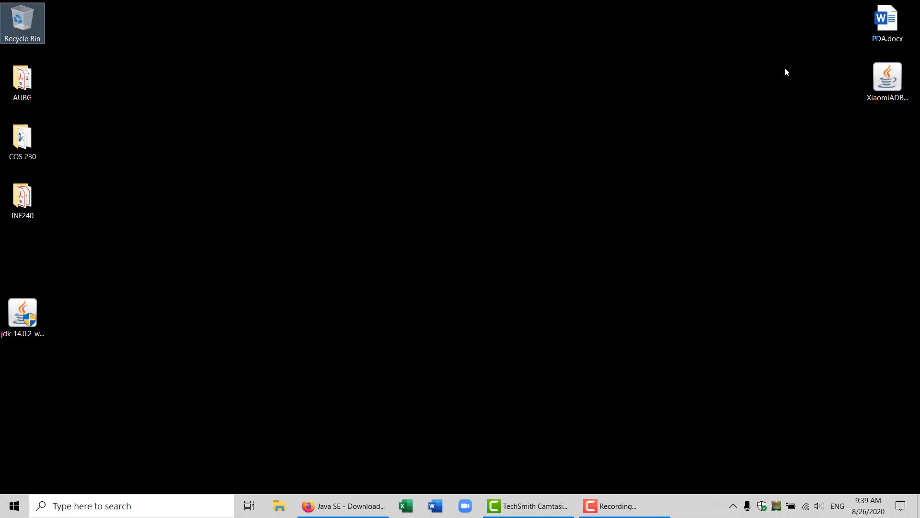
{"action": "left_click", "coordinate": [23, 510]}
{"action": "type", "text": "cmd"}
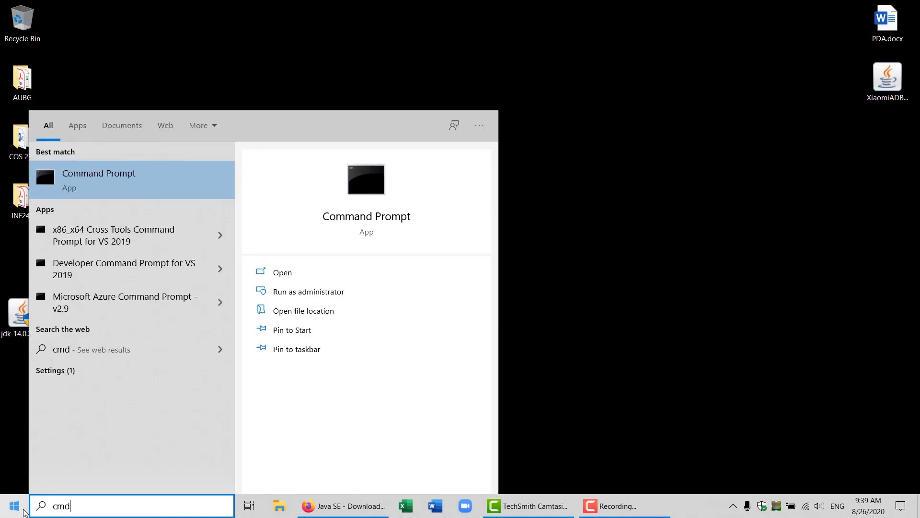
{"action": "key", "text": "Return"}
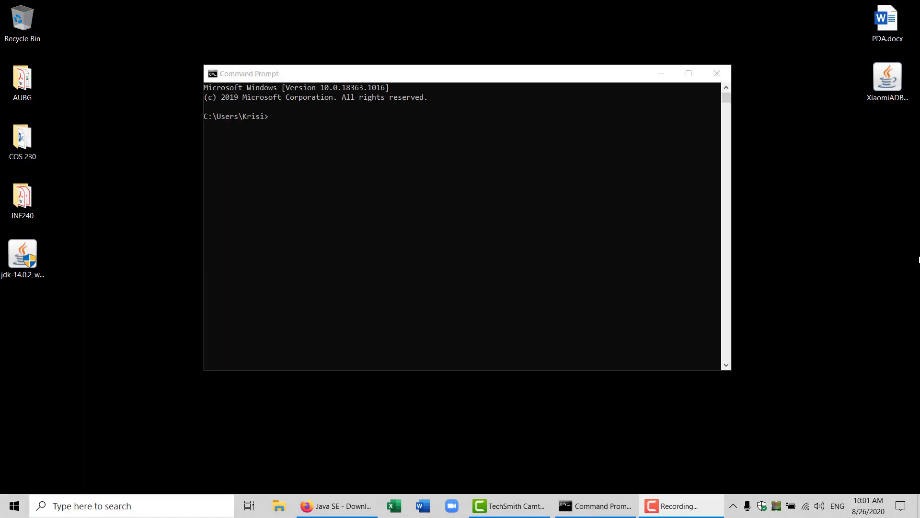
Step: Run the java command without arguments in the Command Prompt, followed by java -version to check the installed runtime
{"action": "left_click", "coordinate": [610, 80]}
{"action": "left_click_drag", "start_coordinate": [610, 80], "coordinate": [613, 55]}
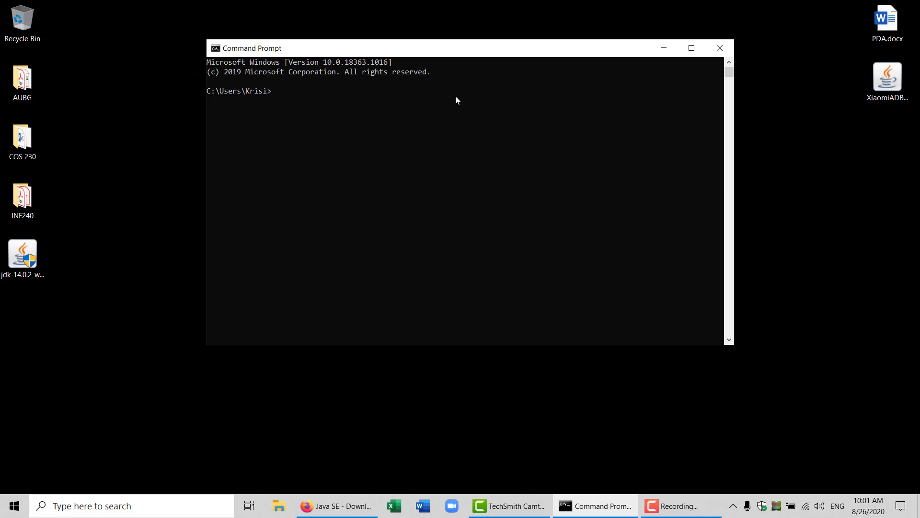
{"action": "type", "text": "java"}
{"action": "key", "text": "Return"}
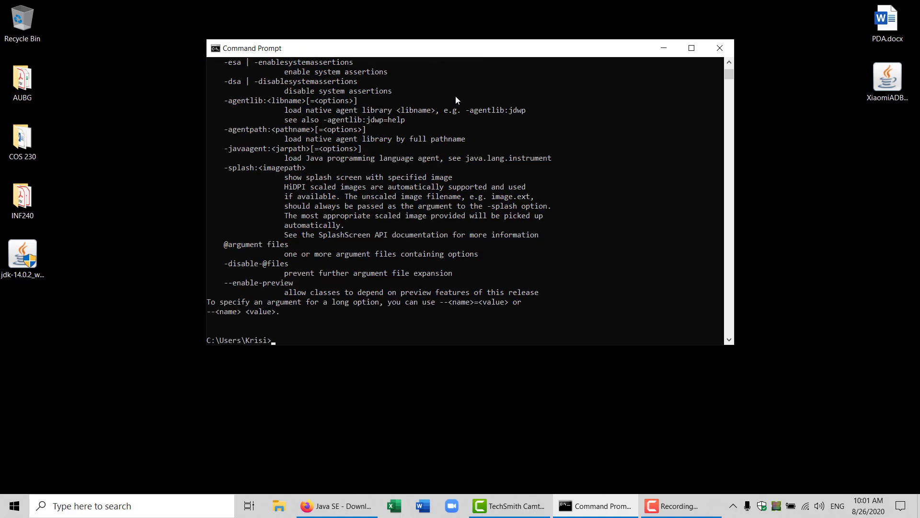
{"action": "left_click_drag", "start_coordinate": [493, 53], "coordinate": [497, 36]}
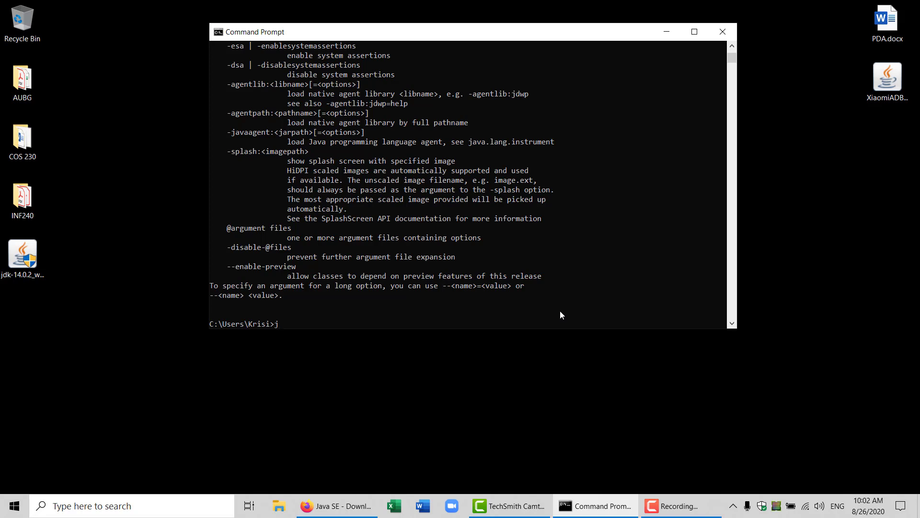
{"action": "type", "text": "ava -version"}
{"action": "key", "text": "Return"}
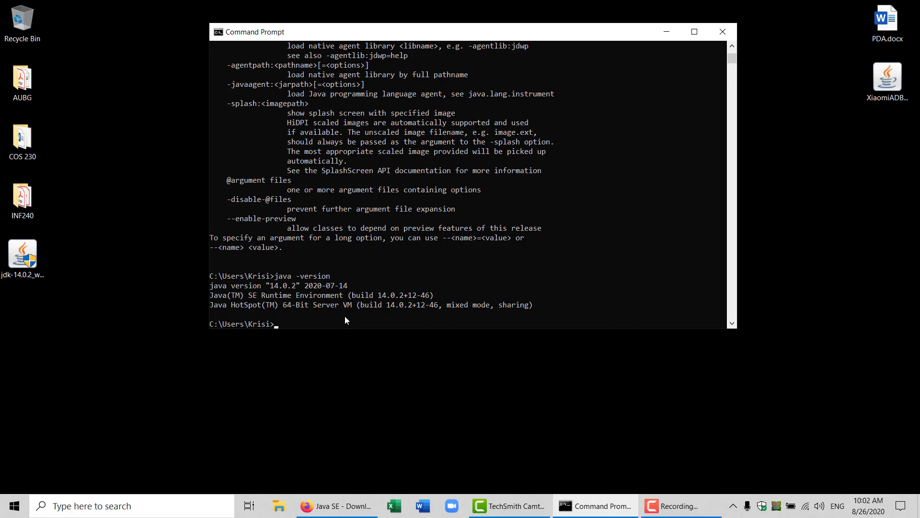
Step: Run the javac compiler command without arguments, followed by javac -version to check the compiler version
{"action": "type", "text": "javac"}
{"action": "key", "text": "Return"}
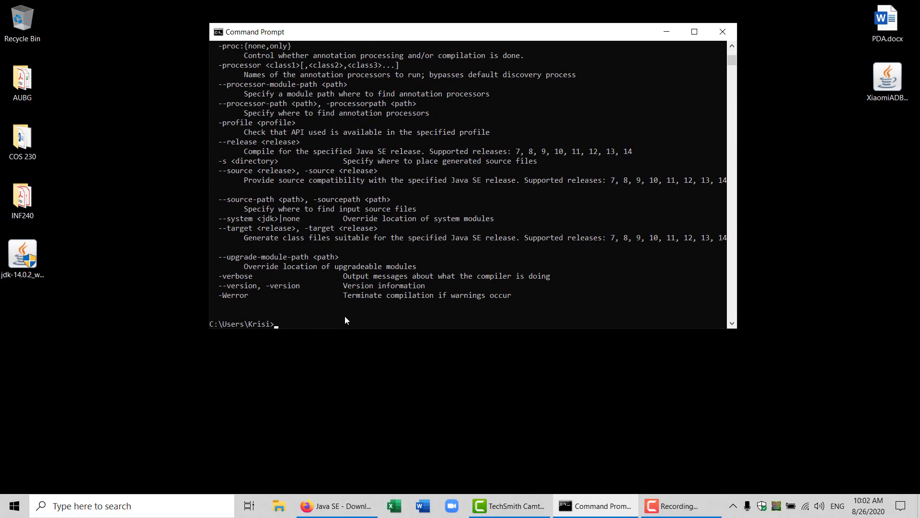
{"action": "key", "text": "Up"}
{"action": "type", "text": "version"}
{"action": "key", "text": "Return"}
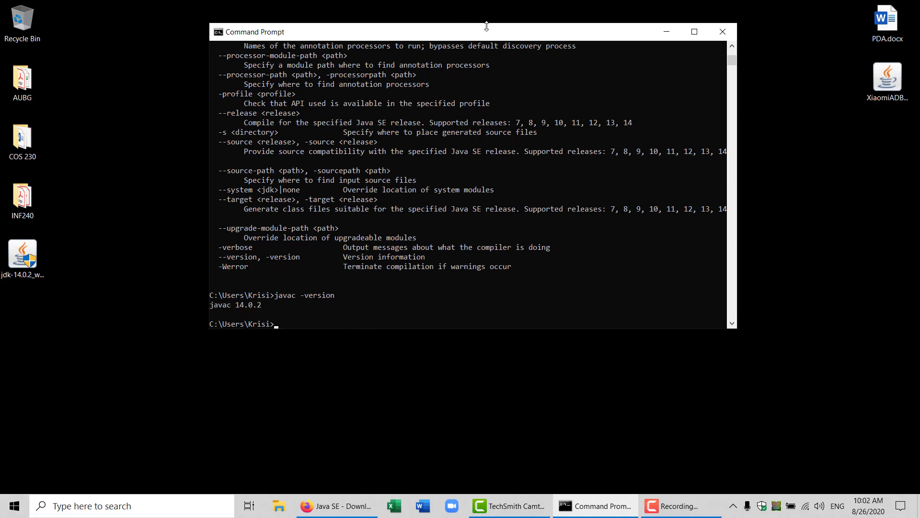
{"action": "left_click_drag", "start_coordinate": [494, 33], "coordinate": [510, 24]}
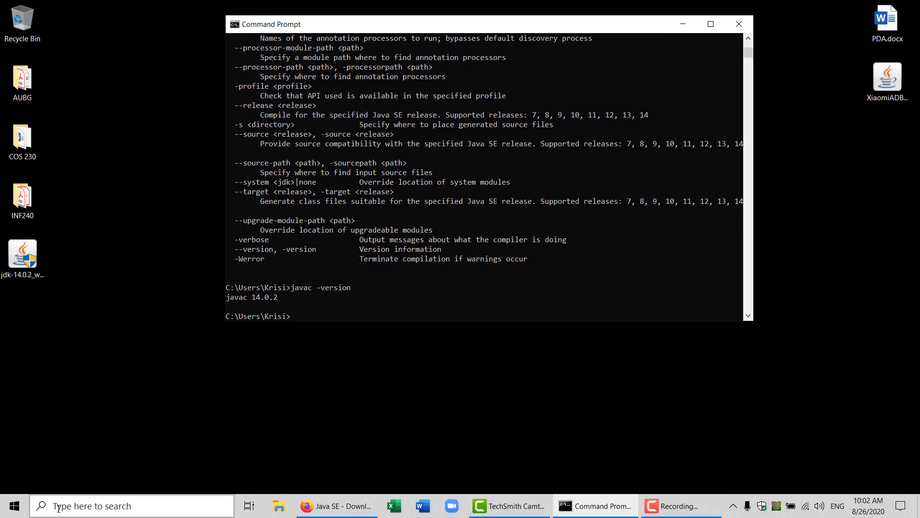
Step: Search Windows for path and open the Environment Variables dialog from the system environment variables settings
{"action": "left_click", "coordinate": [16, 508]}
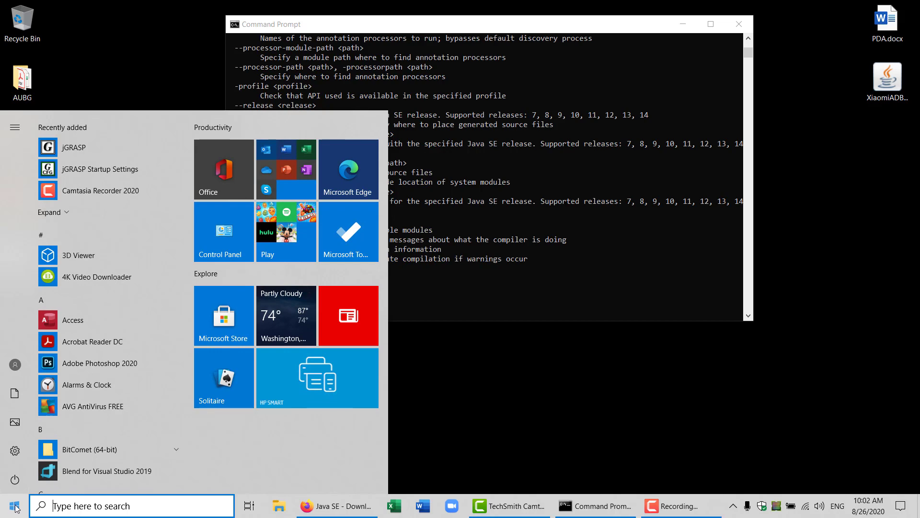
{"action": "type", "text": "path"}
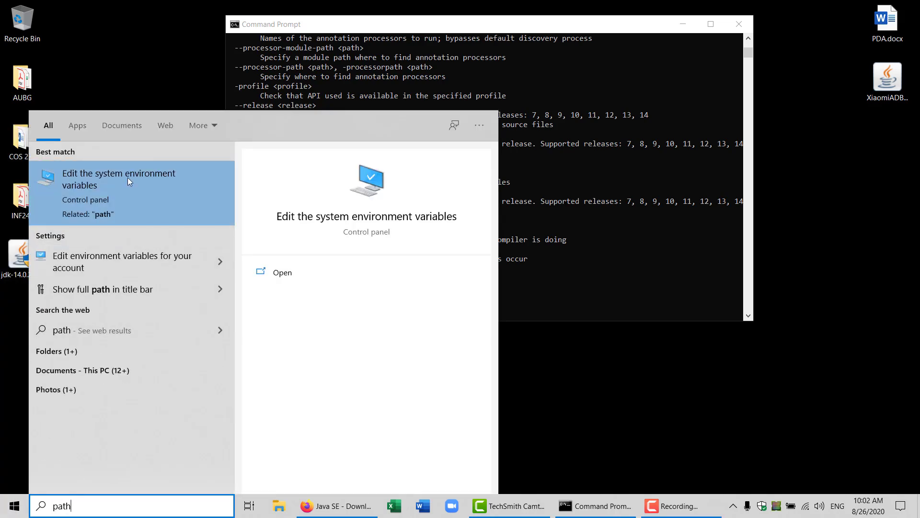
{"action": "left_click", "coordinate": [168, 179]}
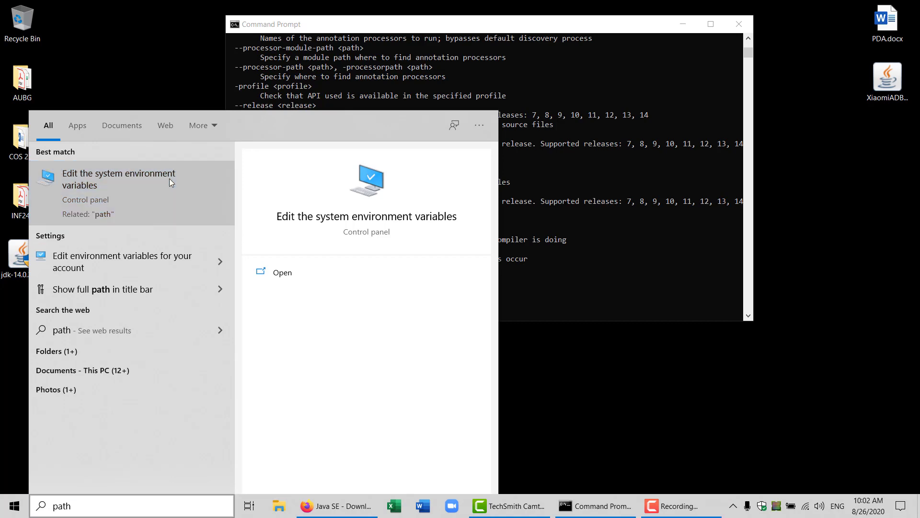
{"action": "left_click_drag", "start_coordinate": [303, 86], "coordinate": [486, 58]}
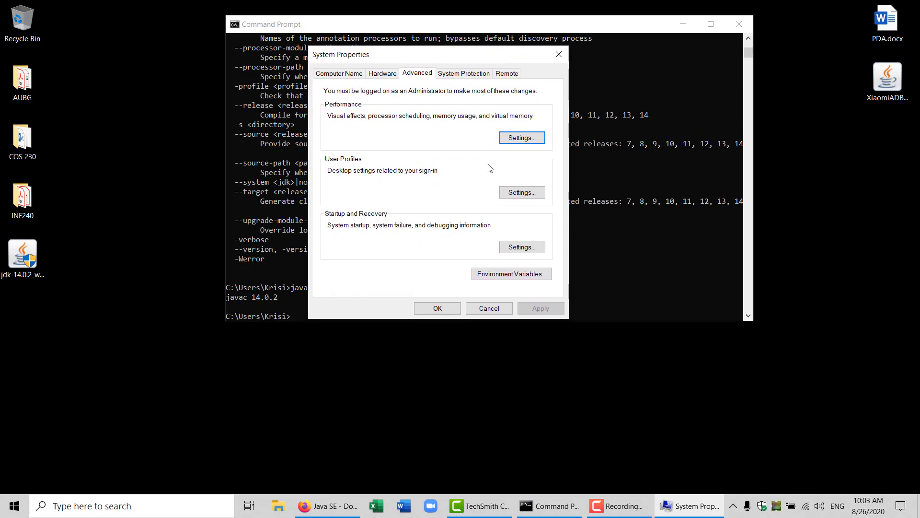
{"action": "left_click", "coordinate": [536, 277]}
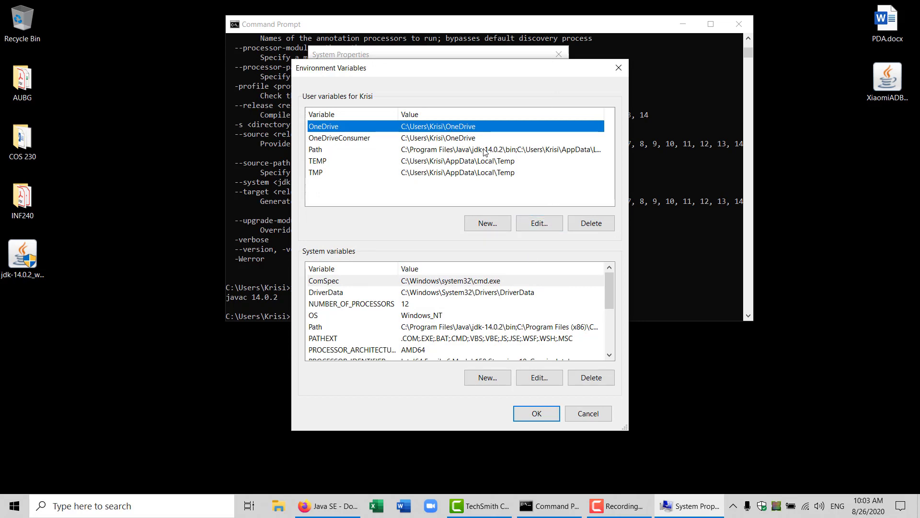
{"action": "left_click_drag", "start_coordinate": [522, 69], "coordinate": [509, 45]}
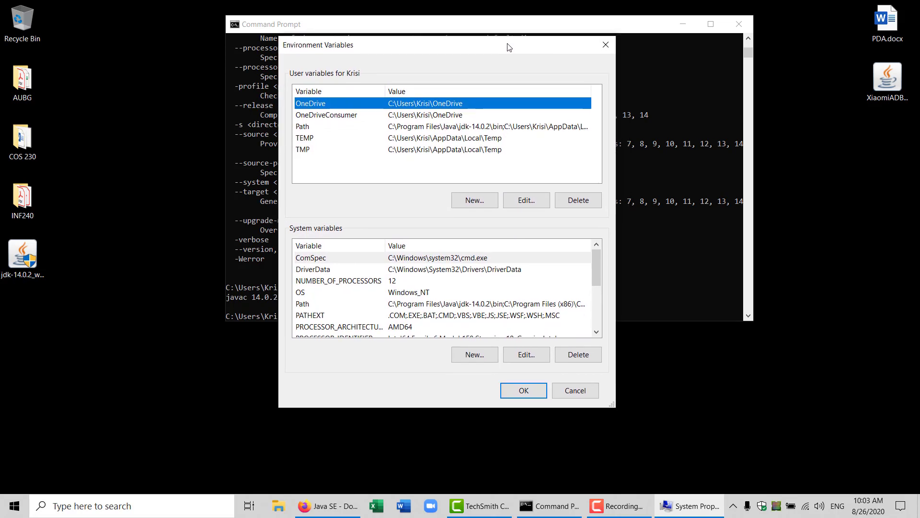
Step: Open the user Path variable for editing to inspect its folder entries
{"action": "left_click", "coordinate": [492, 126]}
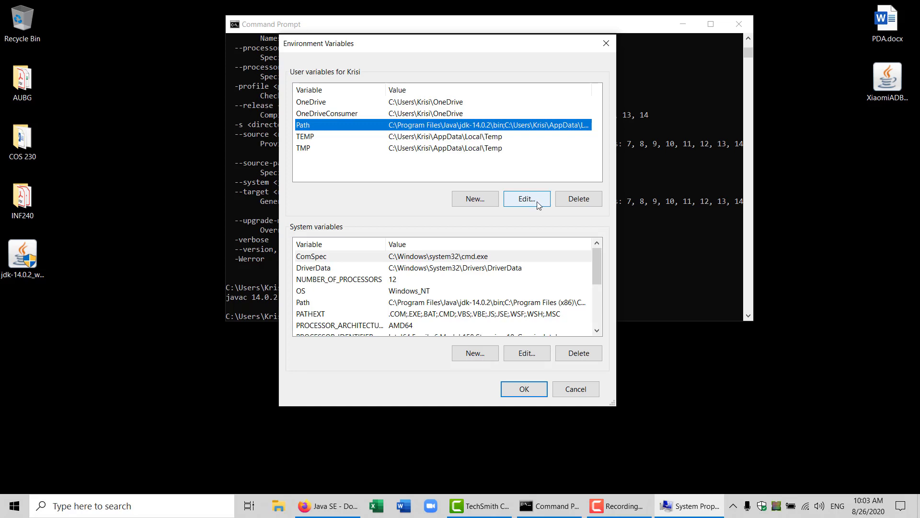
{"action": "left_click_drag", "start_coordinate": [540, 45], "coordinate": [539, 37]}
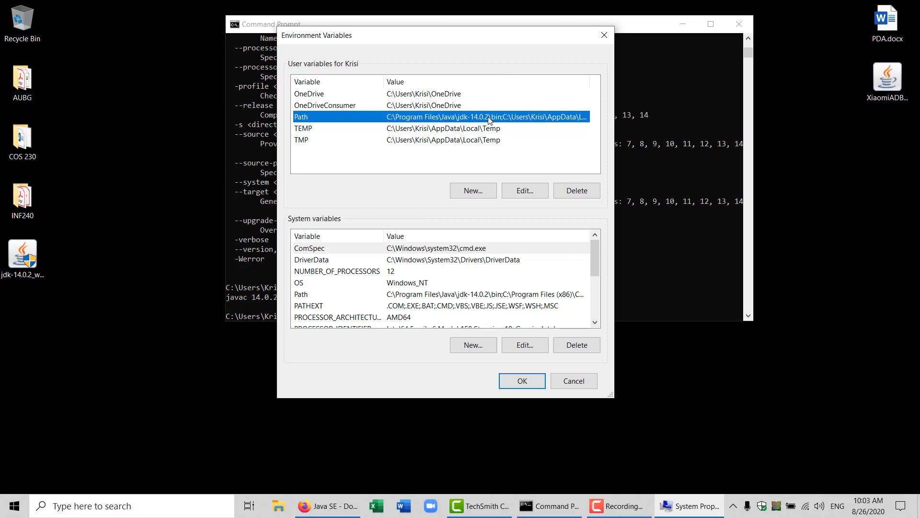
{"action": "left_click_drag", "start_coordinate": [503, 39], "coordinate": [487, 32]}
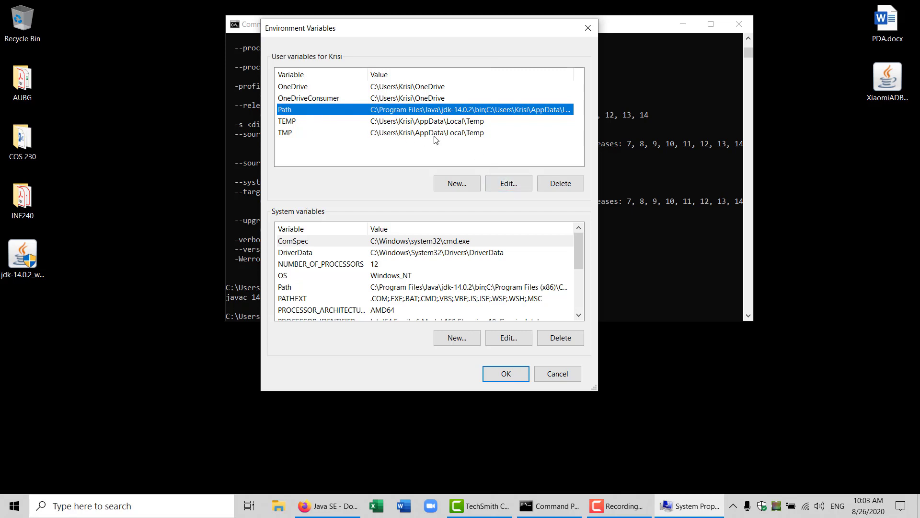
{"action": "left_click", "coordinate": [511, 186]}
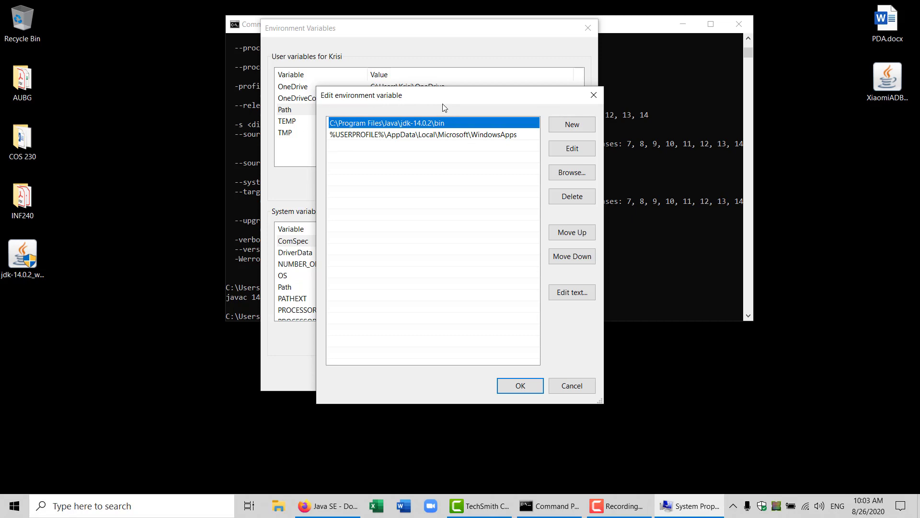
Step: Browse in File Explorer to the folder C:\Program Files\Java\jdk-14.0.2\bin
{"action": "left_click", "coordinate": [281, 508]}
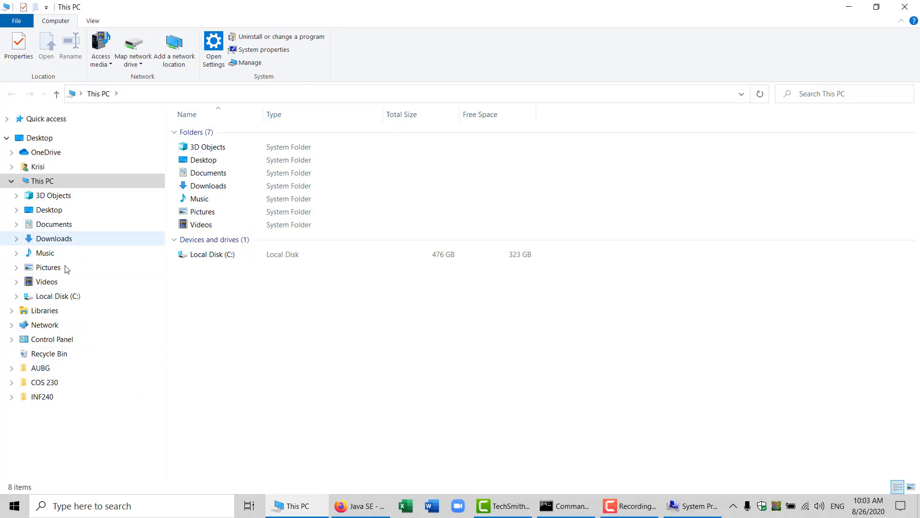
{"action": "left_click", "coordinate": [69, 298]}
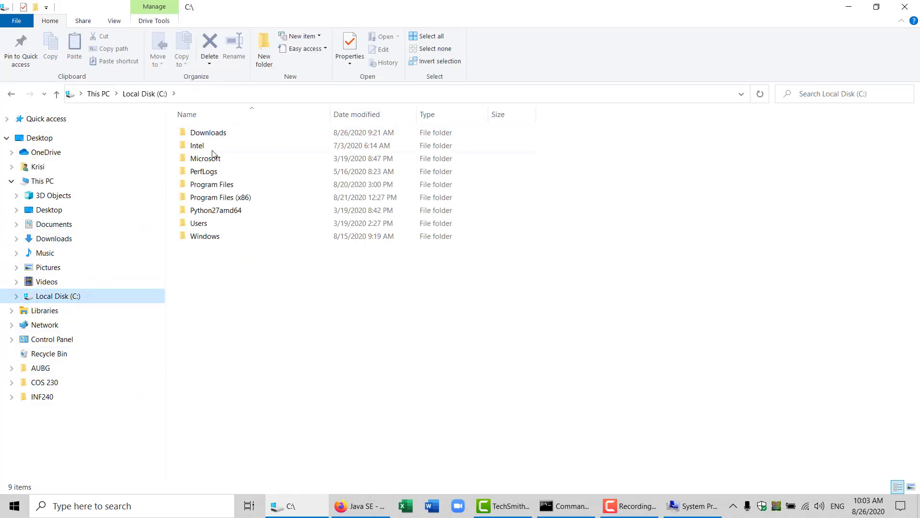
{"action": "double_click", "coordinate": [218, 190]}
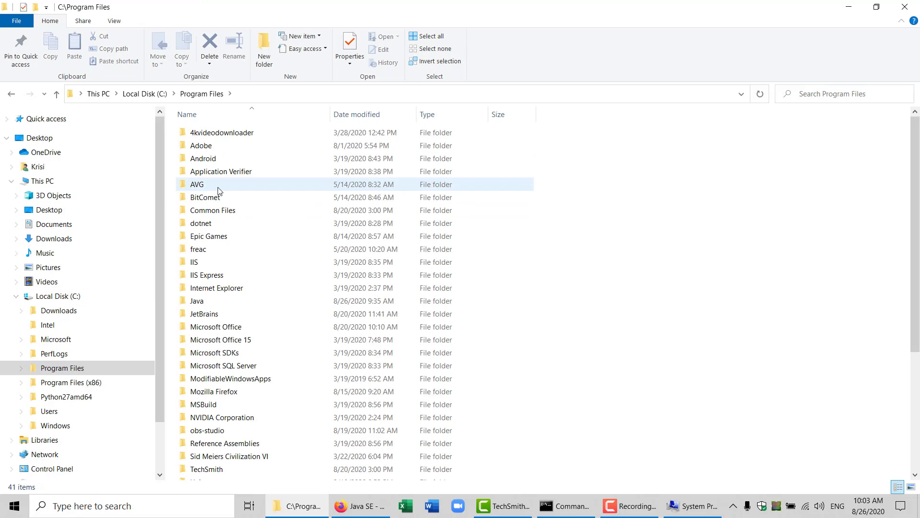
{"action": "mouse_move", "coordinate": [914, 144]}
{"action": "left_mouse_down"}
{"action": "mouse_move", "coordinate": [914, 212]}
{"action": "mouse_move", "coordinate": [913, 139]}
{"action": "left_mouse_up"}
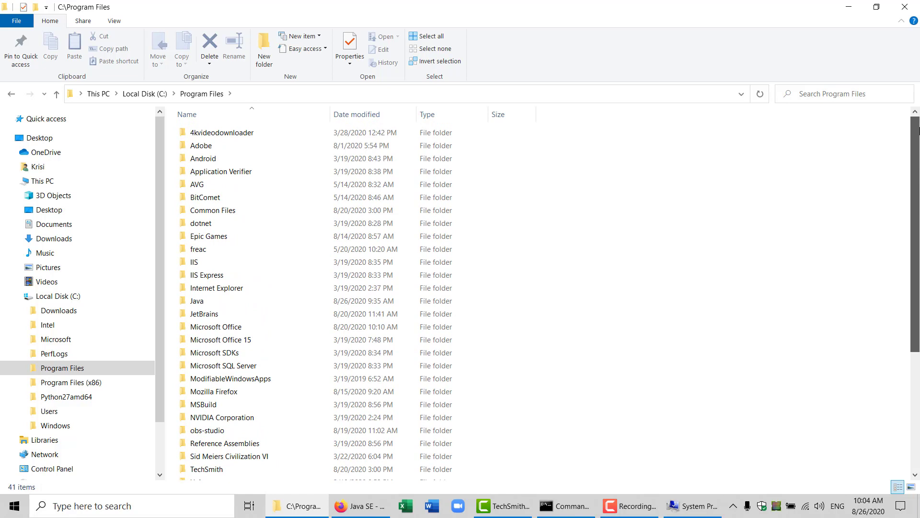
{"action": "double_click", "coordinate": [204, 301]}
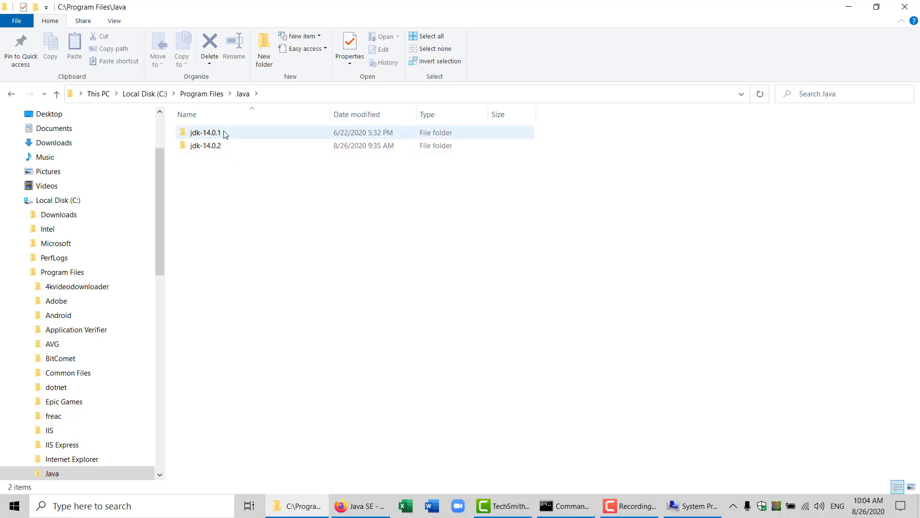
{"action": "mouse_move", "coordinate": [226, 134]}
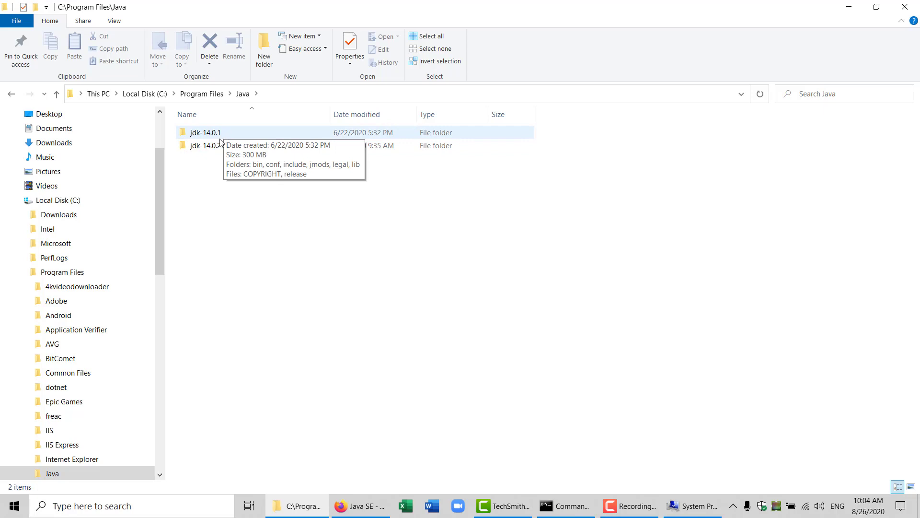
{"action": "double_click", "coordinate": [214, 146]}
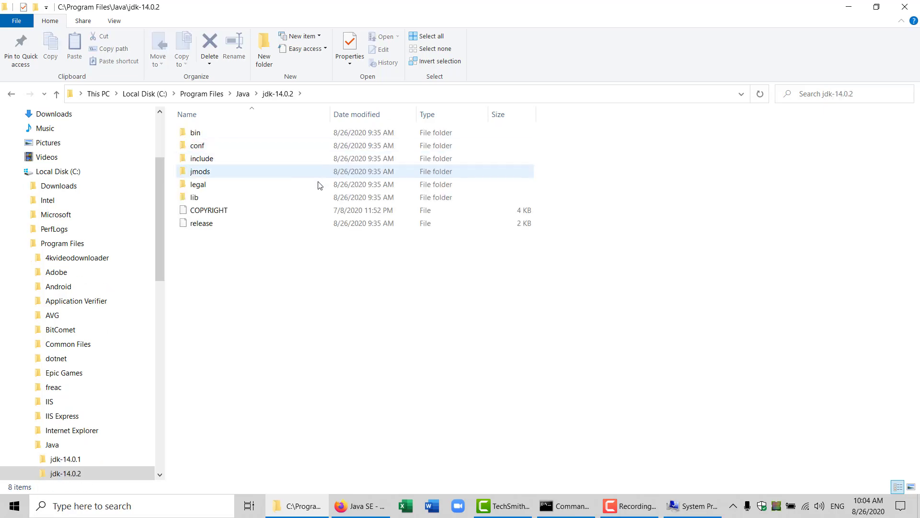
{"action": "double_click", "coordinate": [201, 137]}
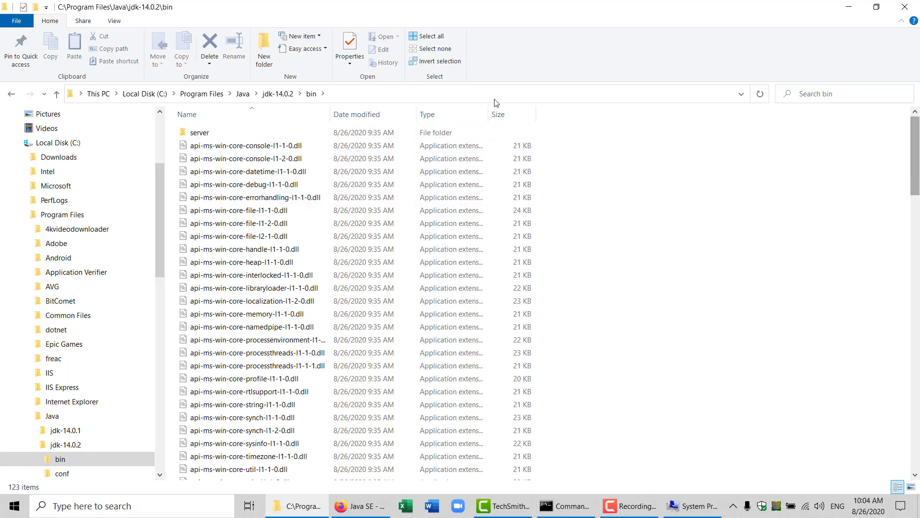
Step: Sort the bin folder by type, examine its executables such as javac.exe, and return to the jdk-14.0.2 folder
{"action": "left_click", "coordinate": [445, 113]}
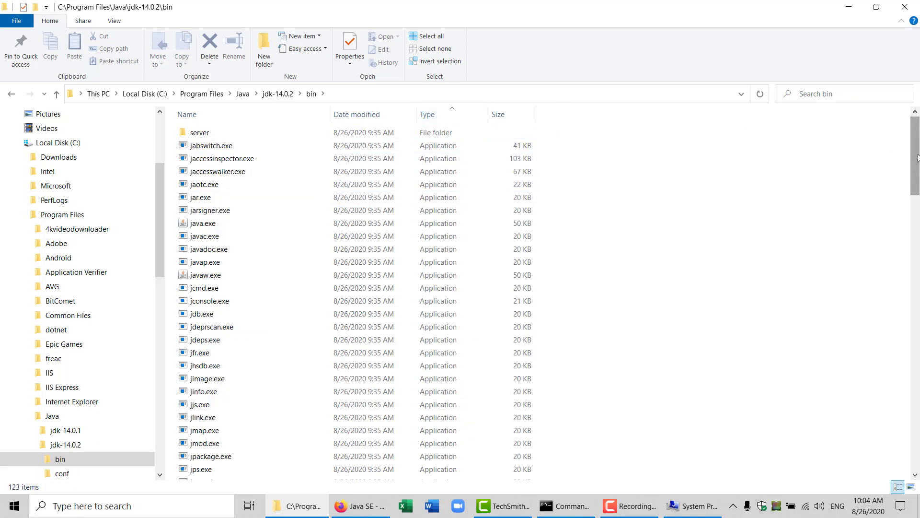
{"action": "left_click_drag", "start_coordinate": [918, 158], "coordinate": [918, 175]}
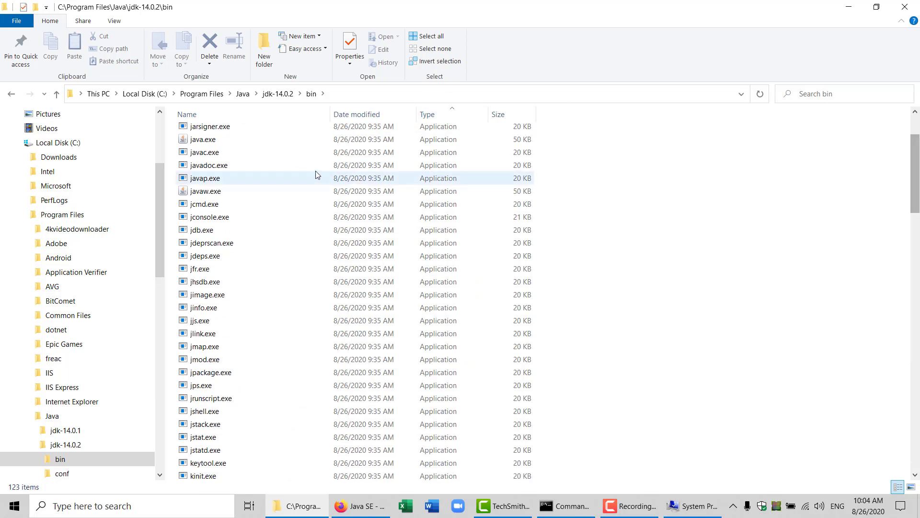
{"action": "left_click", "coordinate": [234, 157]}
{"action": "scroll", "coordinate": [234, 201], "scroll_direction": "up", "scroll_amount": 3}
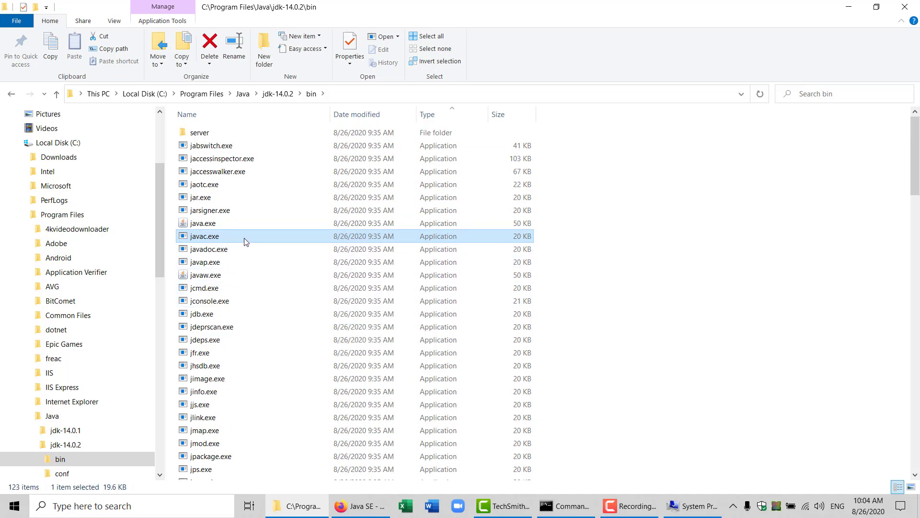
{"action": "left_click", "coordinate": [812, 216]}
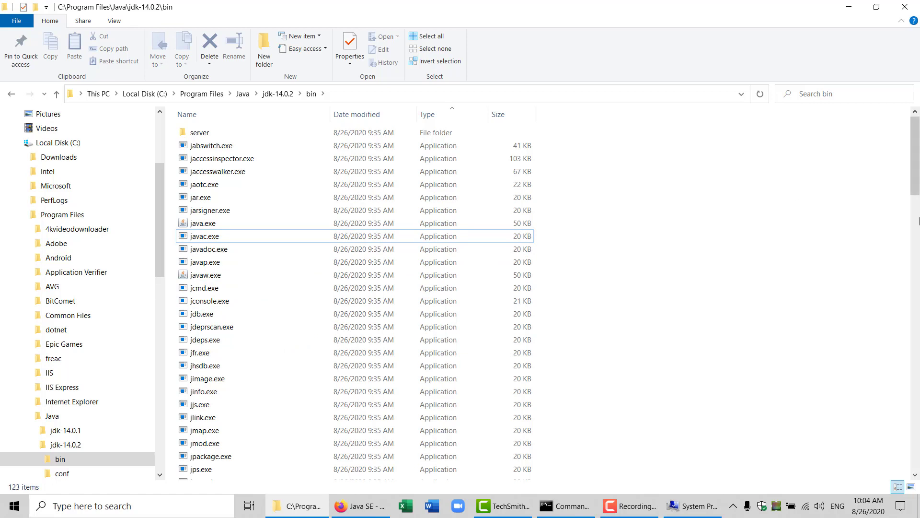
{"action": "mouse_move", "coordinate": [917, 187]}
{"action": "left_mouse_down"}
{"action": "mouse_move", "coordinate": [917, 352]}
{"action": "mouse_move", "coordinate": [917, 202]}
{"action": "left_mouse_up"}
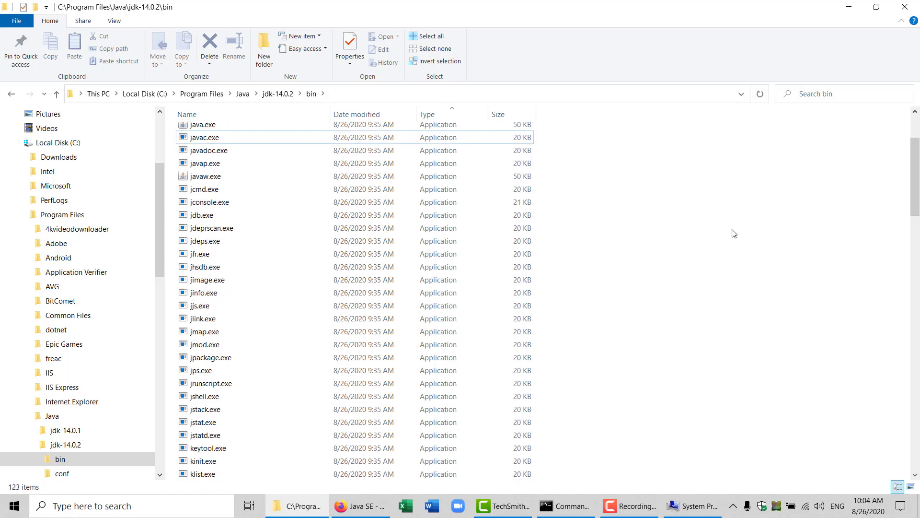
{"action": "key", "text": "alt+Left"}
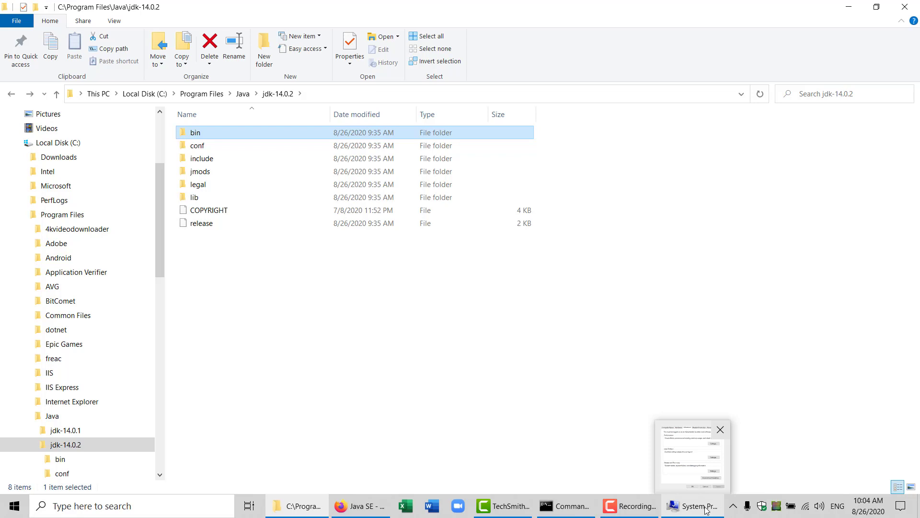
Step: Close the user Path editor and open the system Path variable for editing, selecting its C:\Program Files (x86)\Common Files\Oracle\Java\javapath entry
{"action": "left_click", "coordinate": [706, 510]}
{"action": "left_click", "coordinate": [593, 95]}
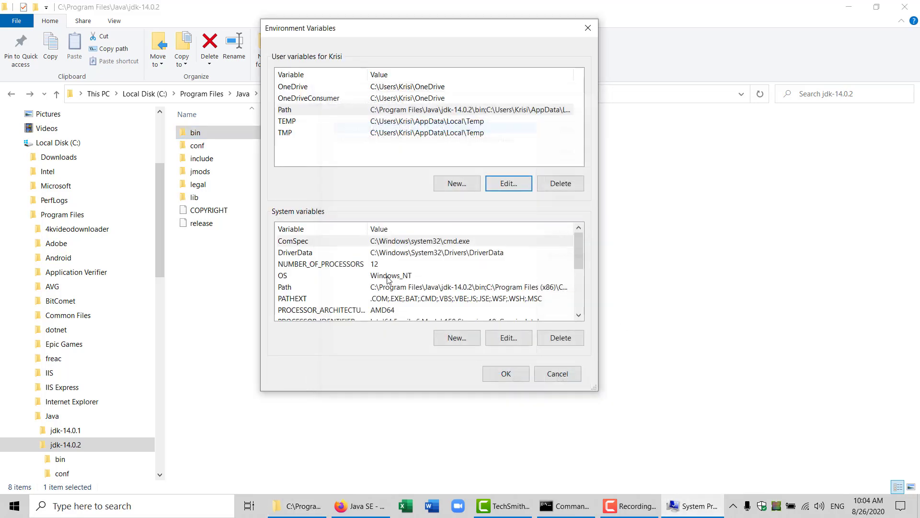
{"action": "left_click", "coordinate": [404, 287]}
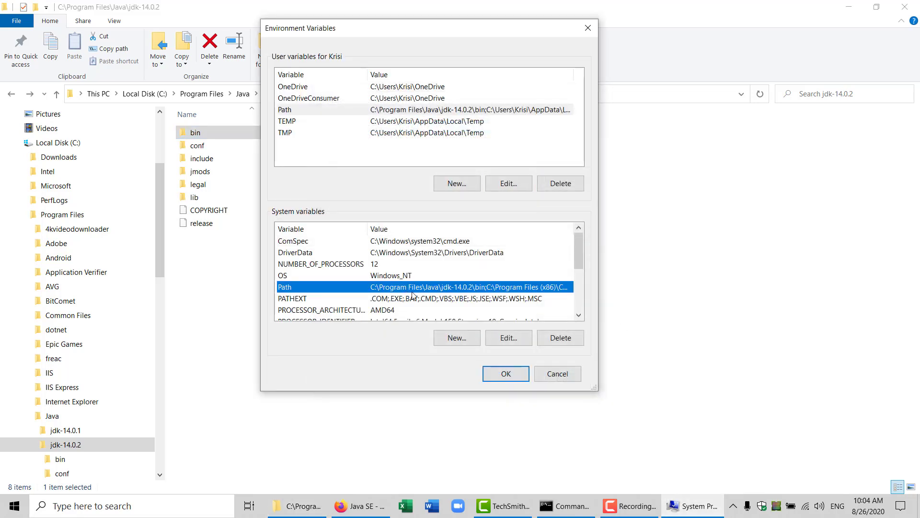
{"action": "left_click", "coordinate": [509, 340]}
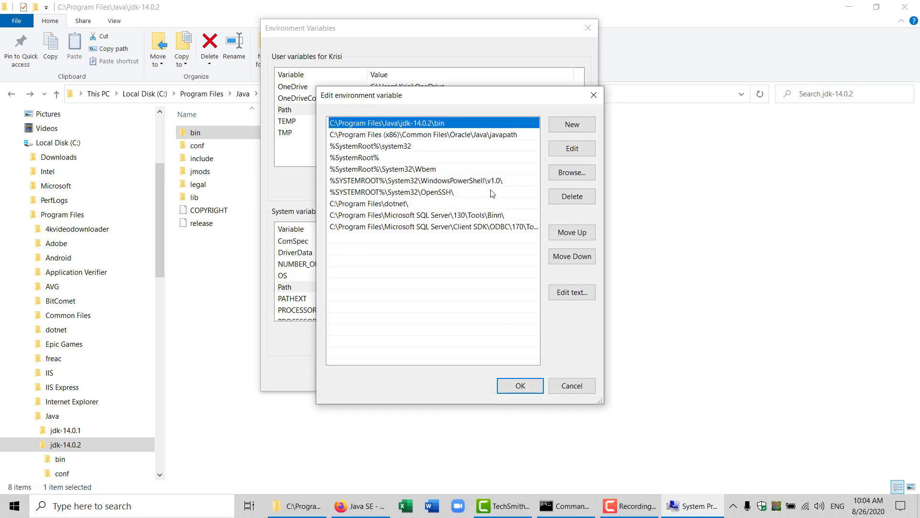
{"action": "left_click", "coordinate": [497, 139]}
{"action": "left_click_drag", "start_coordinate": [537, 101], "coordinate": [397, 39]}
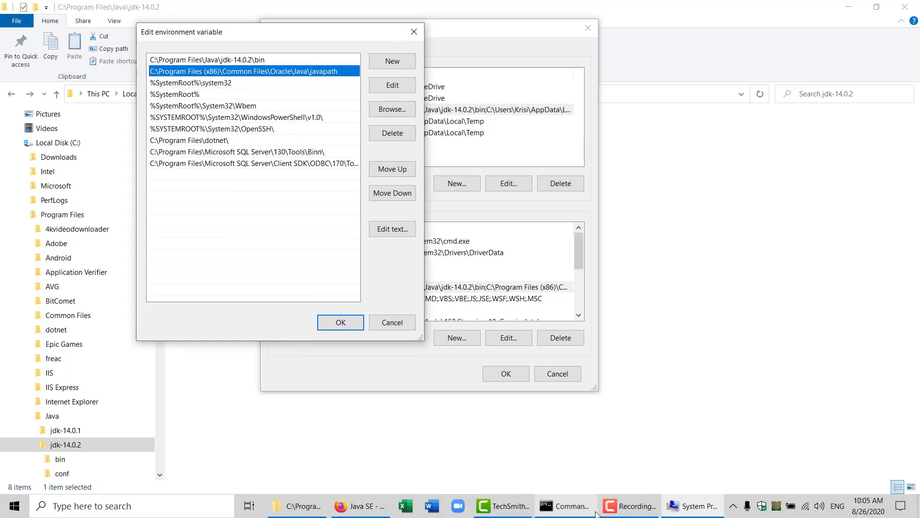
Step: Switch to File Explorer and search the C:\Program Files\Java folder for java*
{"action": "left_click", "coordinate": [571, 508]}
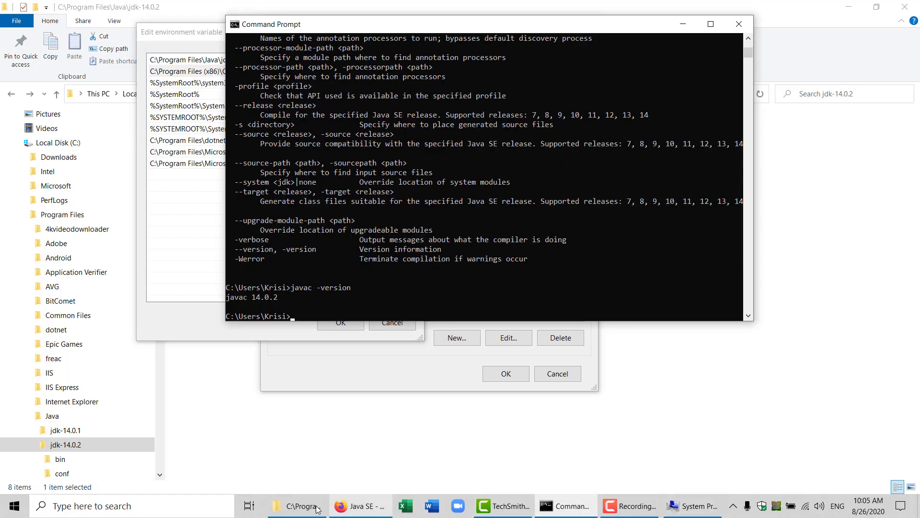
{"action": "left_click", "coordinate": [298, 506]}
{"action": "left_click_drag", "start_coordinate": [160, 269], "coordinate": [164, 331]}
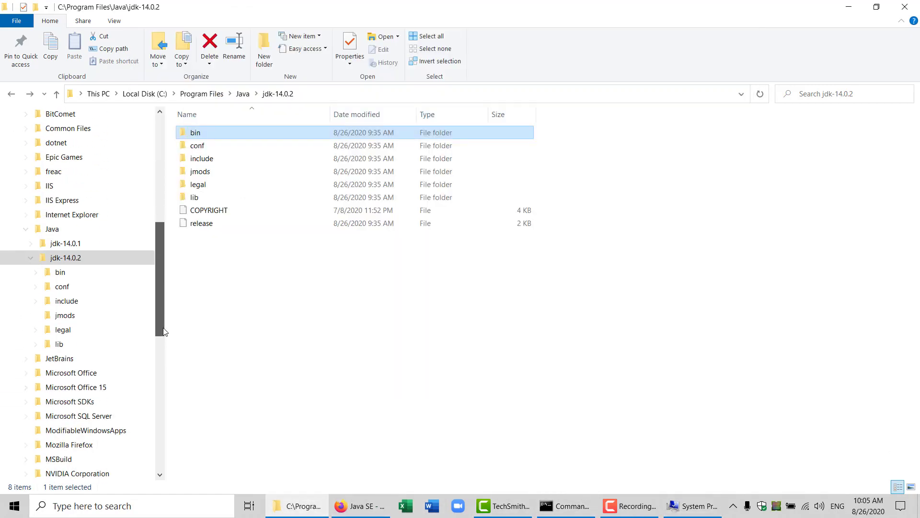
{"action": "left_click", "coordinate": [54, 229]}
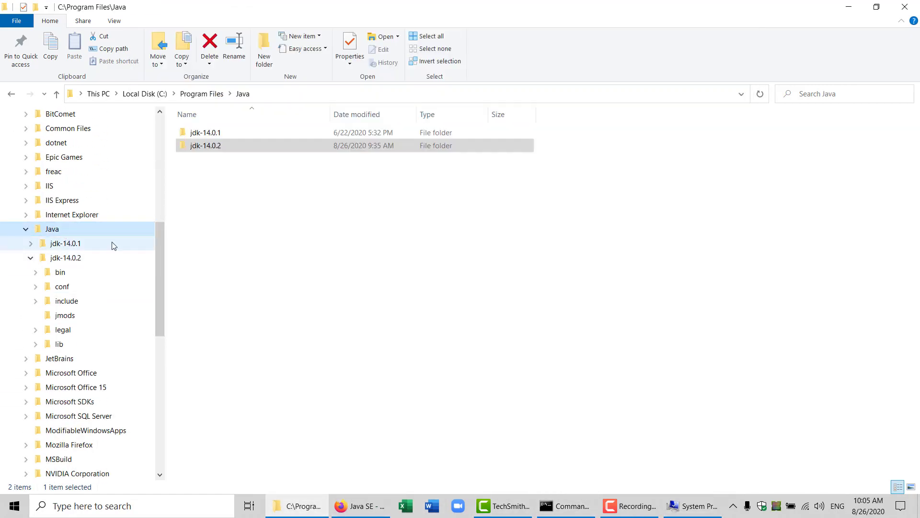
{"action": "left_click", "coordinate": [882, 93]}
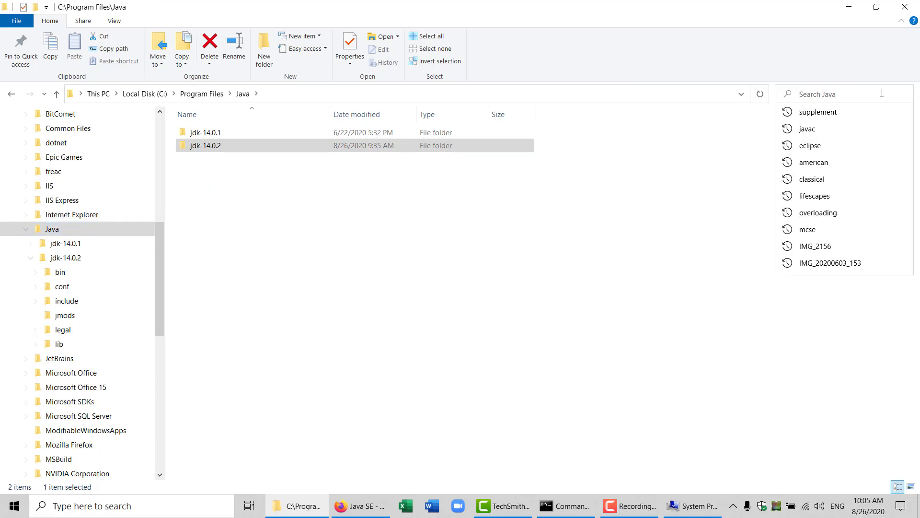
{"action": "type", "text": "java*"}
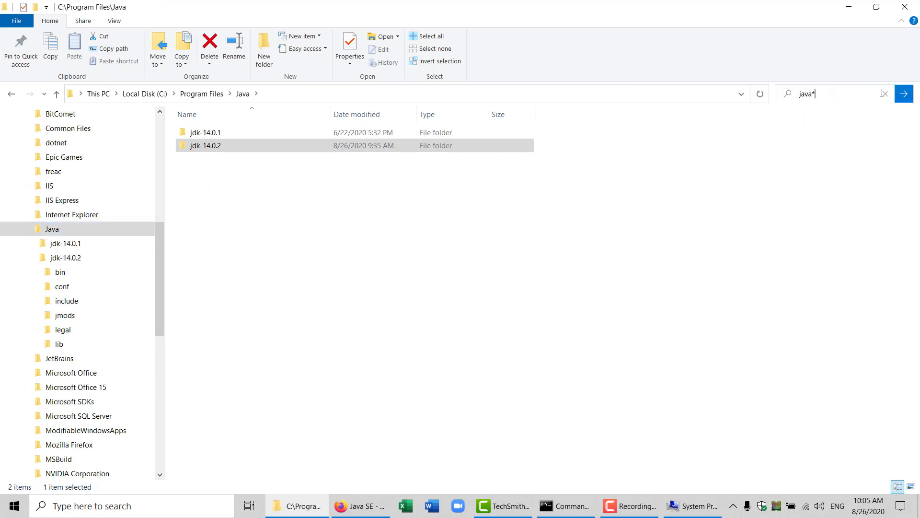
{"action": "key", "text": "Return"}
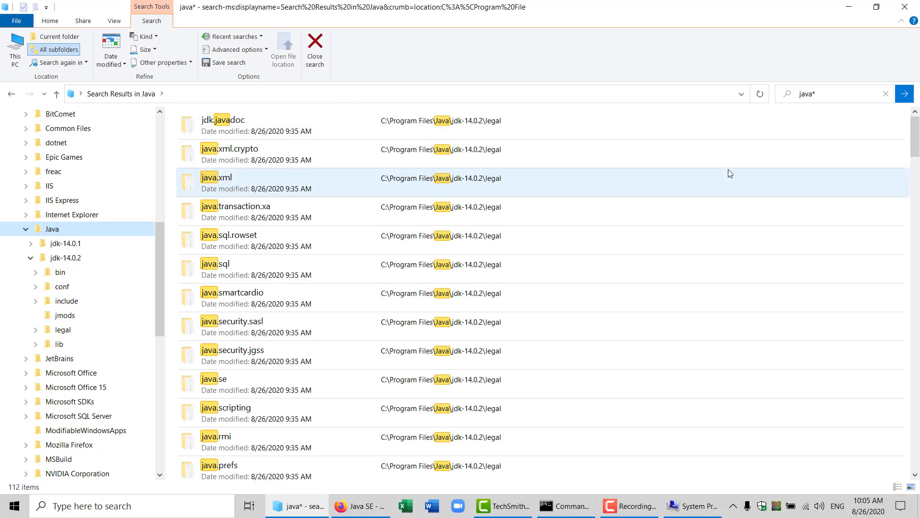
Step: Show the search results in details view, sort them by type, and examine the java.exe and javac.exe entries
{"action": "left_click", "coordinate": [897, 486]}
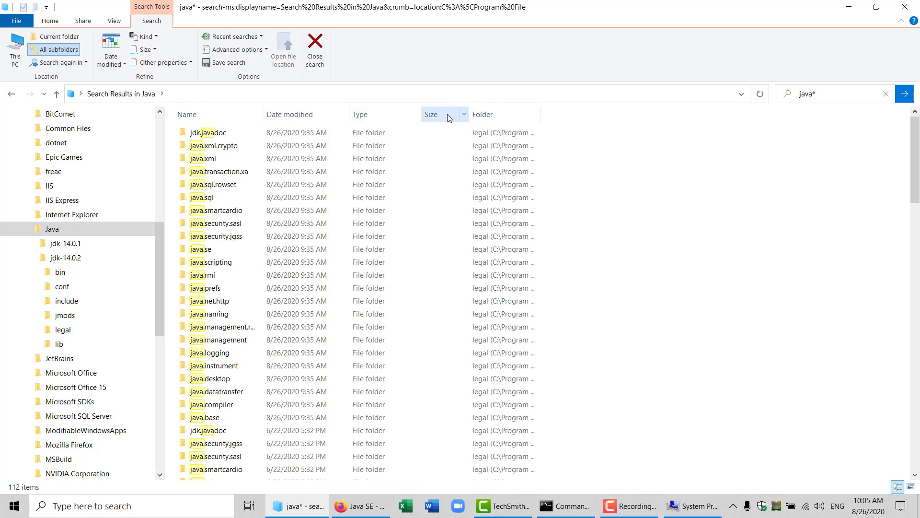
{"action": "left_click", "coordinate": [386, 114]}
{"action": "left_click_drag", "start_coordinate": [917, 138], "coordinate": [918, 272]}
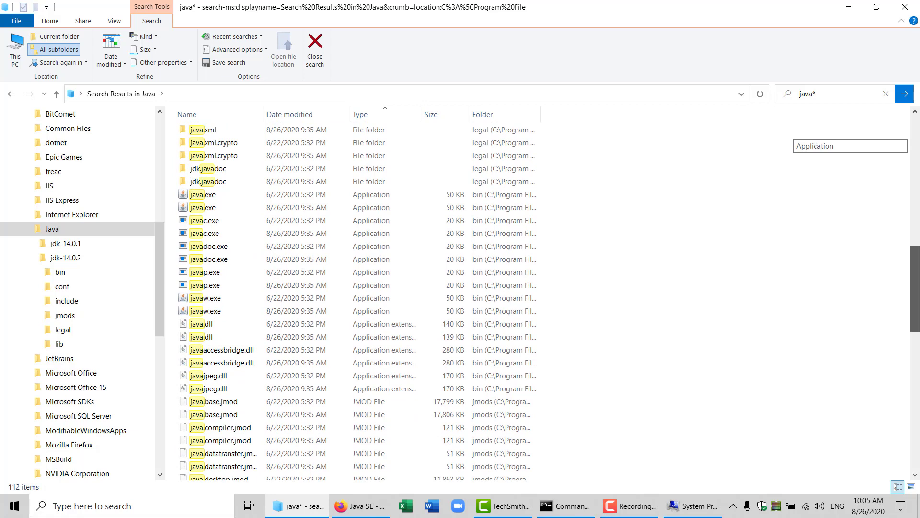
{"action": "left_click", "coordinate": [210, 213]}
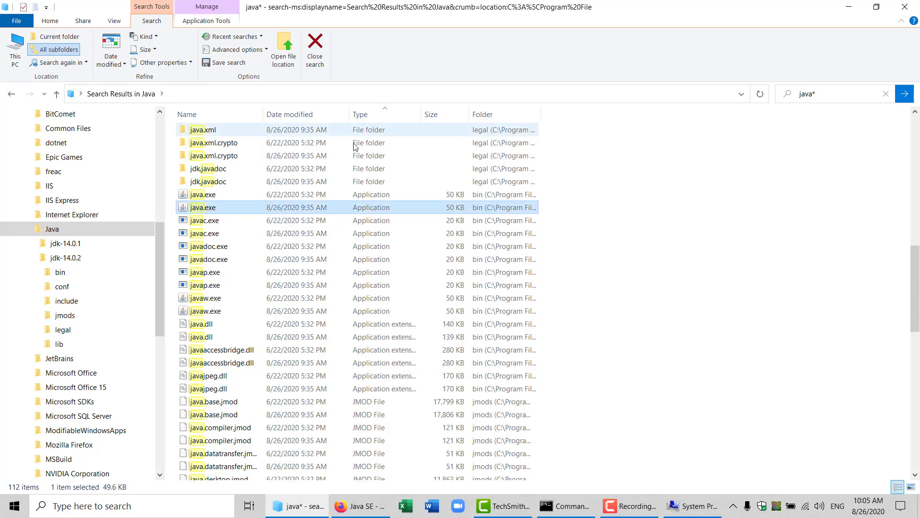
{"action": "mouse_move", "coordinate": [235, 212]}
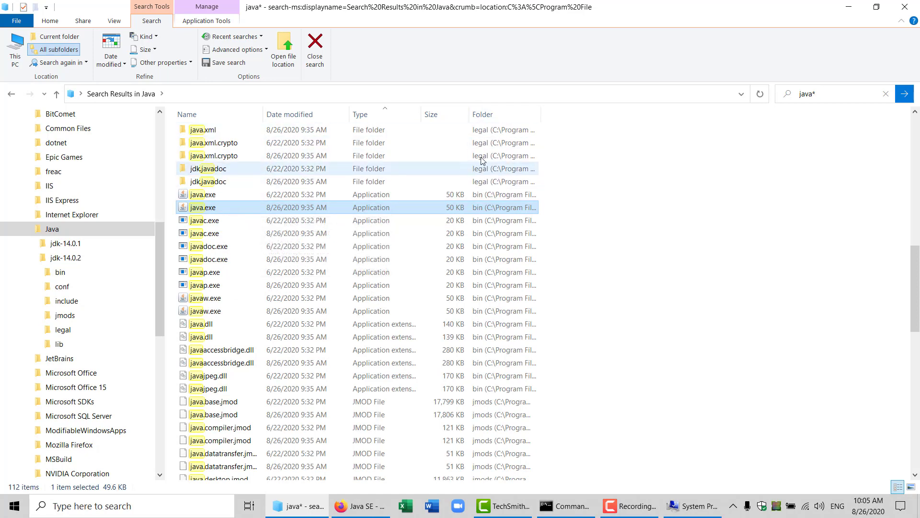
{"action": "left_click", "coordinate": [212, 221]}
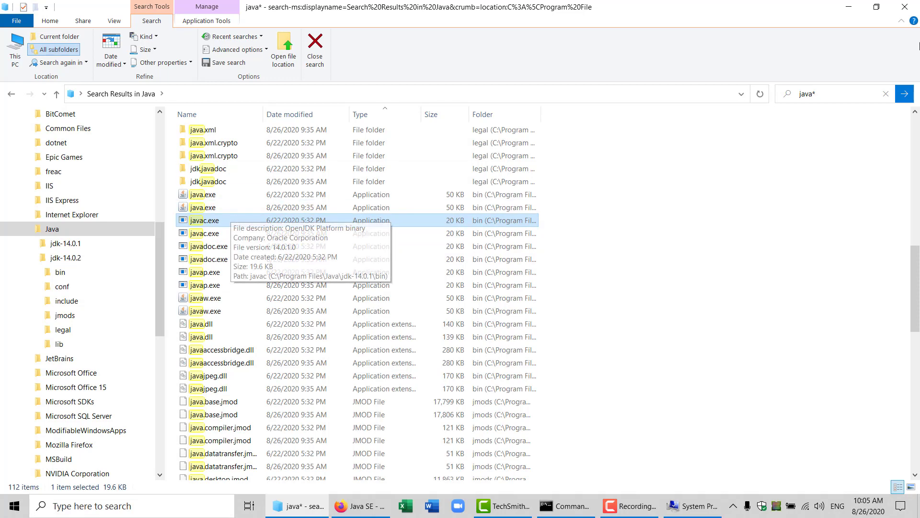
Step: Minimize File Explorer, cancel editing of the system Path variable, and confirm the Environment Variables and System Properties dialogs
{"action": "left_click", "coordinate": [851, 9]}
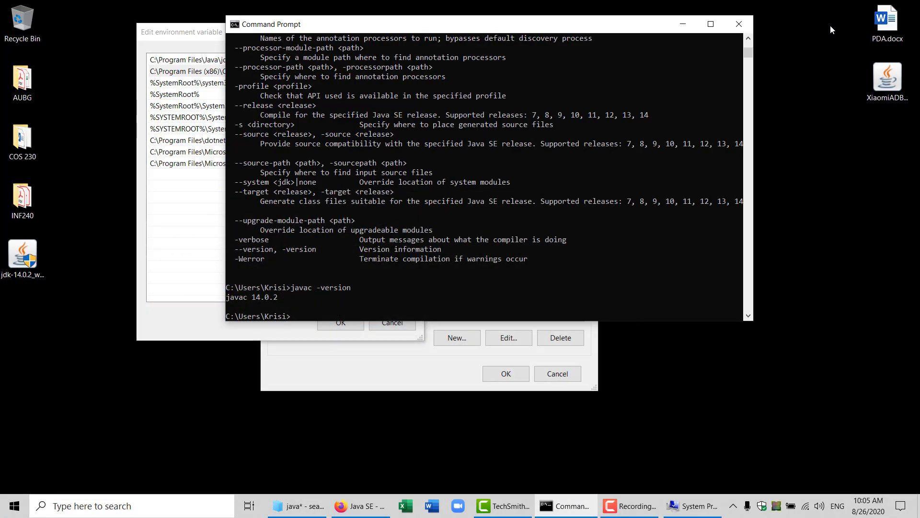
{"action": "left_click", "coordinate": [190, 39]}
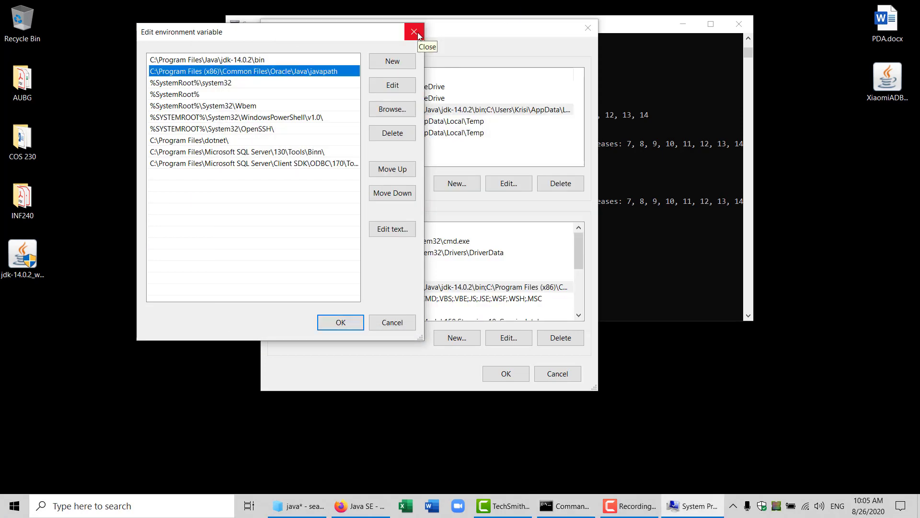
{"action": "left_click", "coordinate": [391, 323]}
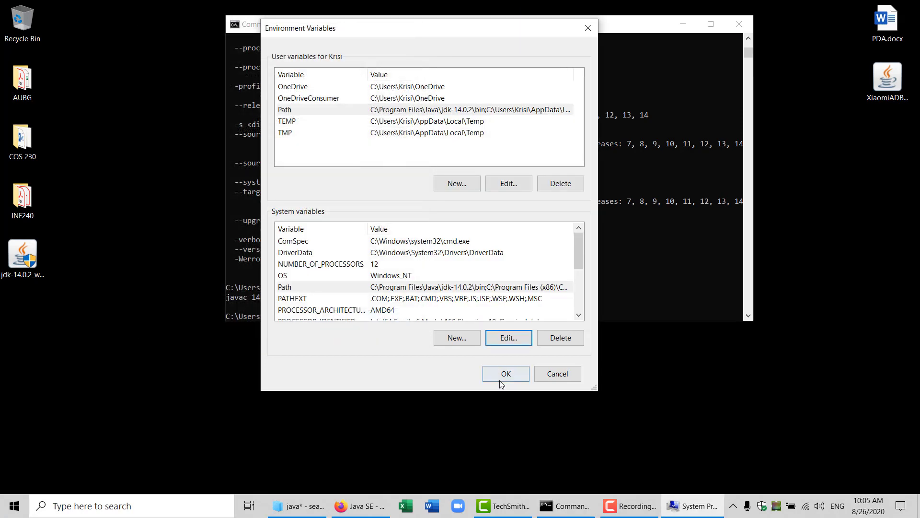
{"action": "left_click", "coordinate": [505, 376]}
{"action": "left_click", "coordinate": [489, 309]}
Step: In the Command Prompt, change to the Documents directory and list its contents
{"action": "left_click", "coordinate": [452, 306]}
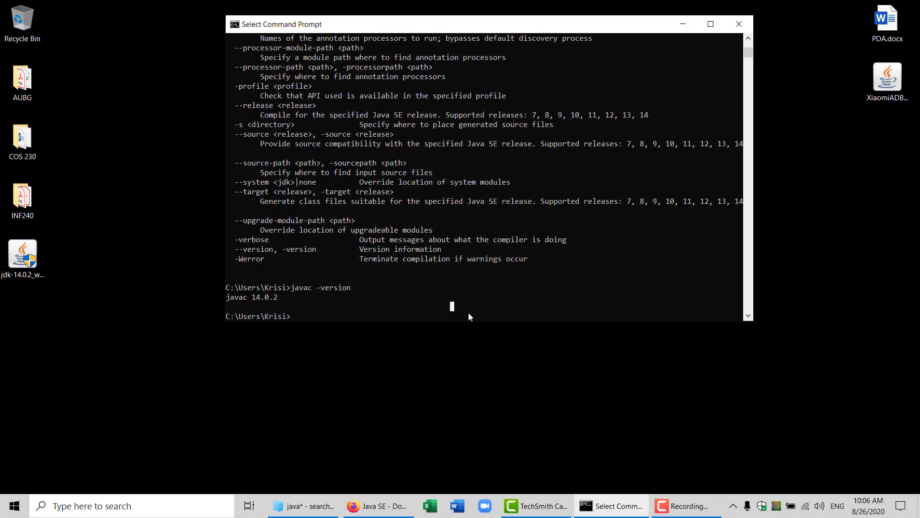
{"action": "type", "text": "di"}
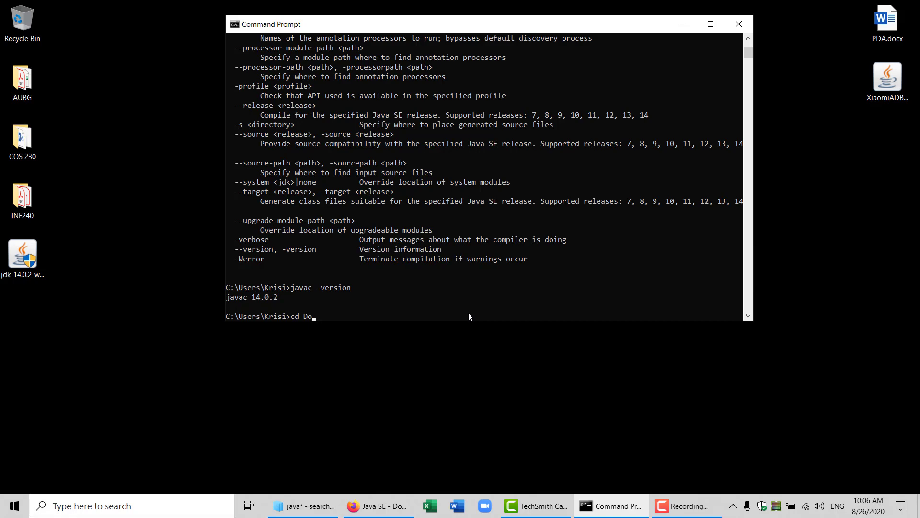
{"action": "key", "text": "Tab"}
{"action": "key", "text": "Return"}
{"action": "type", "text": "dir"}
{"action": "key", "text": "Return"}
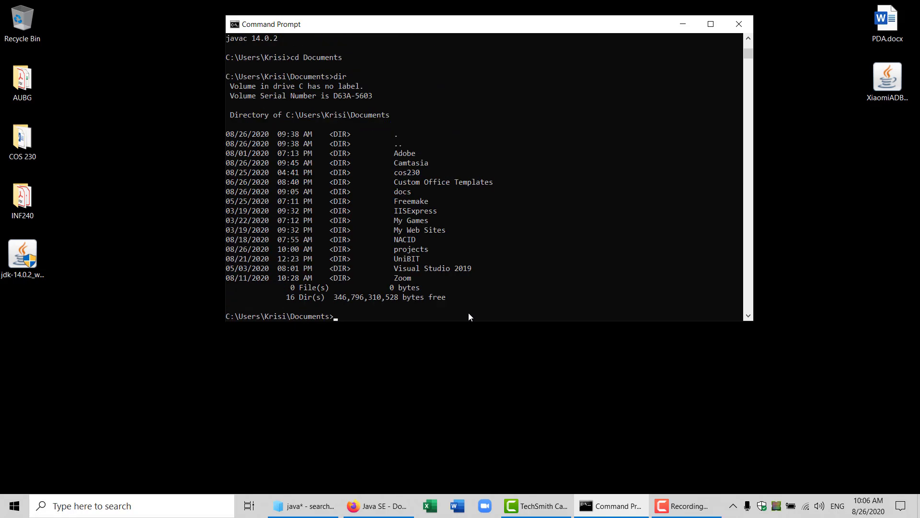
Step: Change to the projects directory inside Documents and list its files
{"action": "type", "text": "cd projects"}
{"action": "key", "text": "Return"}
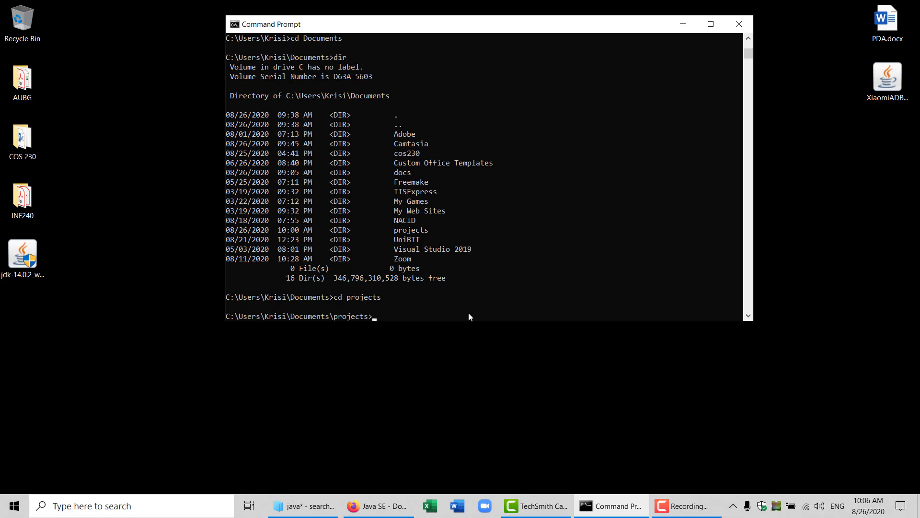
{"action": "type", "text": "di"}
{"action": "key", "text": "BackSpace"}
{"action": "key", "text": "BackSpace"}
{"action": "type", "text": "cd"}
{"action": "key", "text": "BackSpace"}
{"action": "key", "text": "BackSpace"}
{"action": "key", "text": "BackSpace"}
{"action": "type", "text": "dir"}
{"action": "key", "text": "Return"}
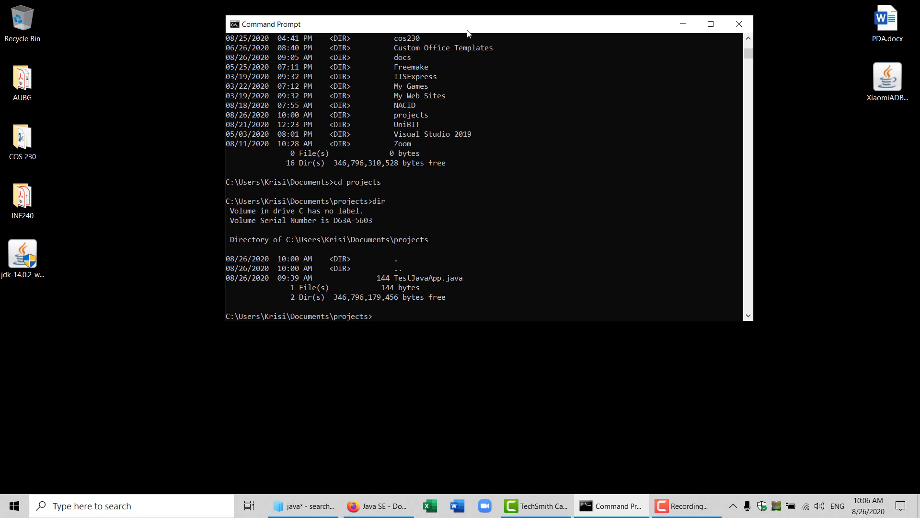
Step: Compile TestJavaApp.java with javac and list the projects directory again
{"action": "left_click_drag", "start_coordinate": [465, 29], "coordinate": [453, 24]}
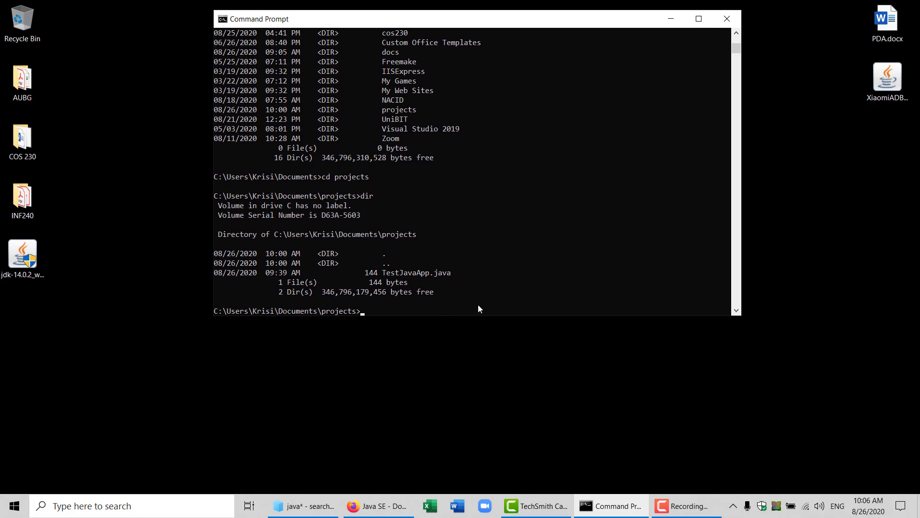
{"action": "type", "text": "javac TestJavaApp.java"}
{"action": "key", "text": "Return"}
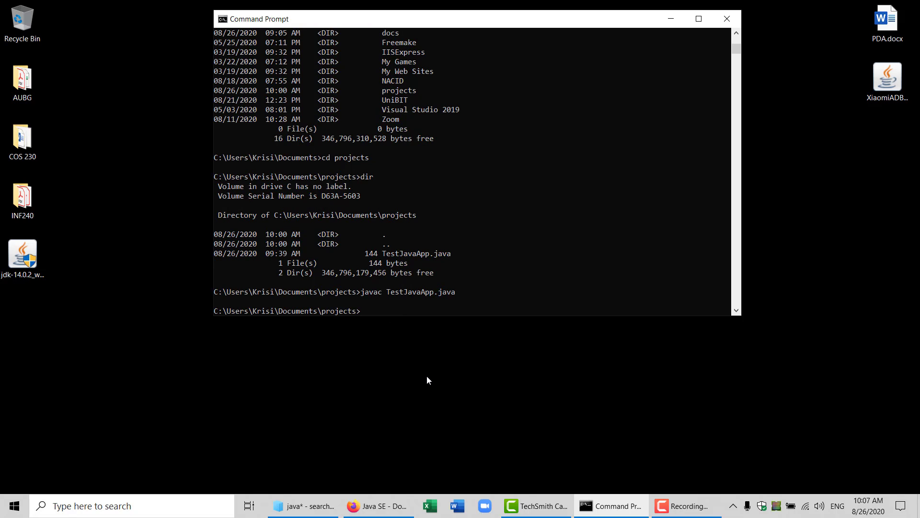
{"action": "type", "text": "dir"}
{"action": "key", "text": "Return"}
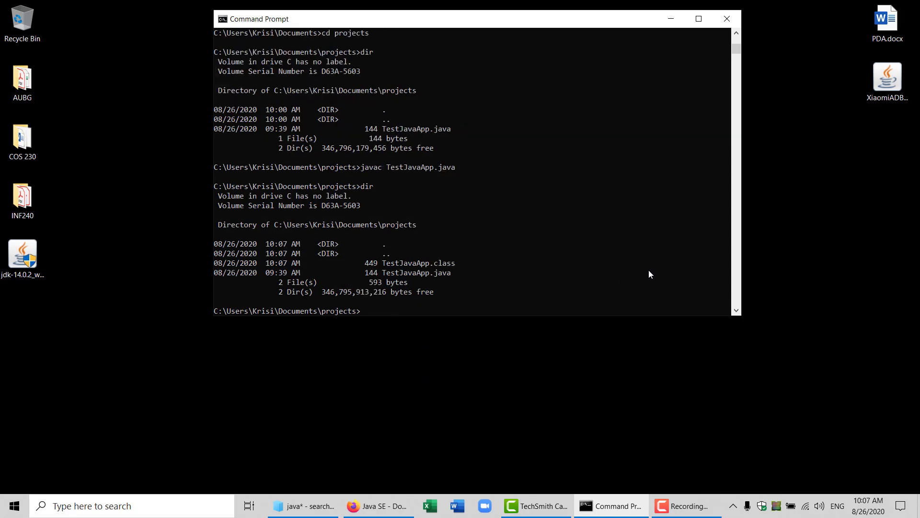
Step: Run the compiled TestJavaApp program with the java command
{"action": "left_click_drag", "start_coordinate": [621, 18], "coordinate": [588, 19]}
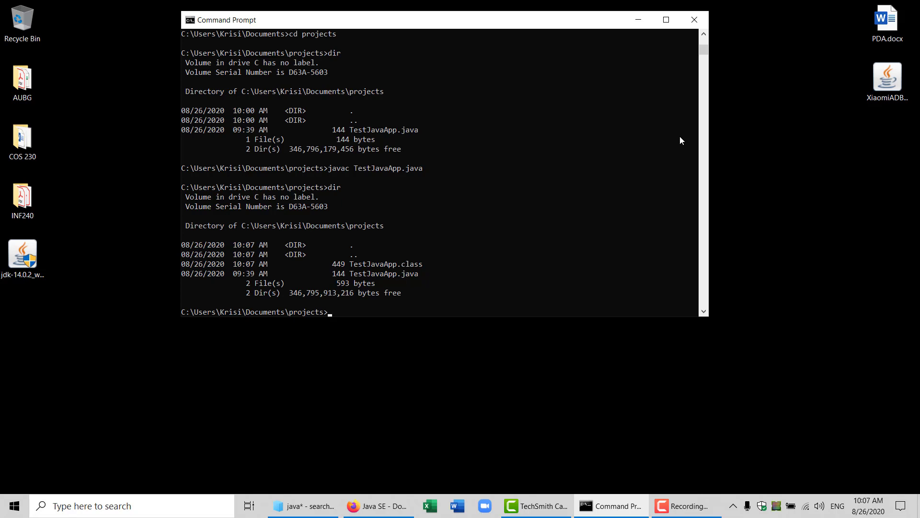
{"action": "type", "text": "java TestJavaApp"}
{"action": "key", "text": "Return"}
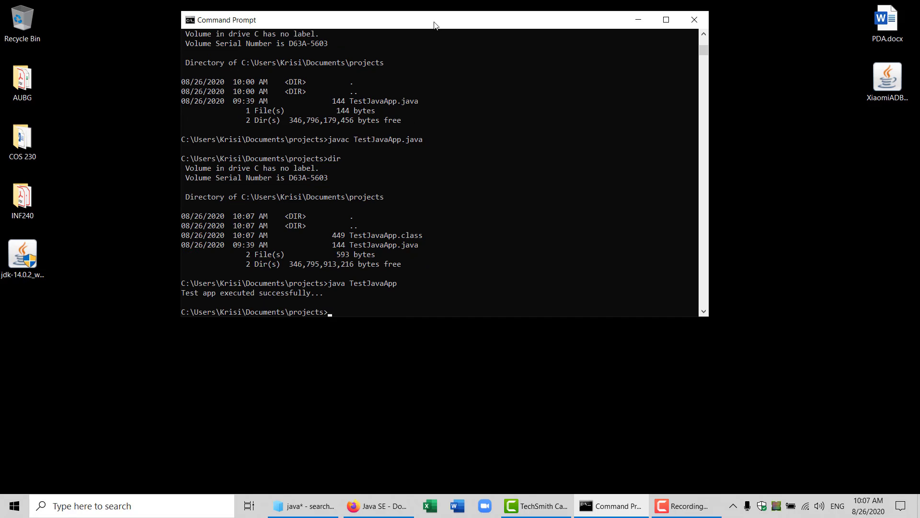
Step: End the Command Prompt session with the exit command
{"action": "left_click_drag", "start_coordinate": [437, 24], "coordinate": [441, 21]}
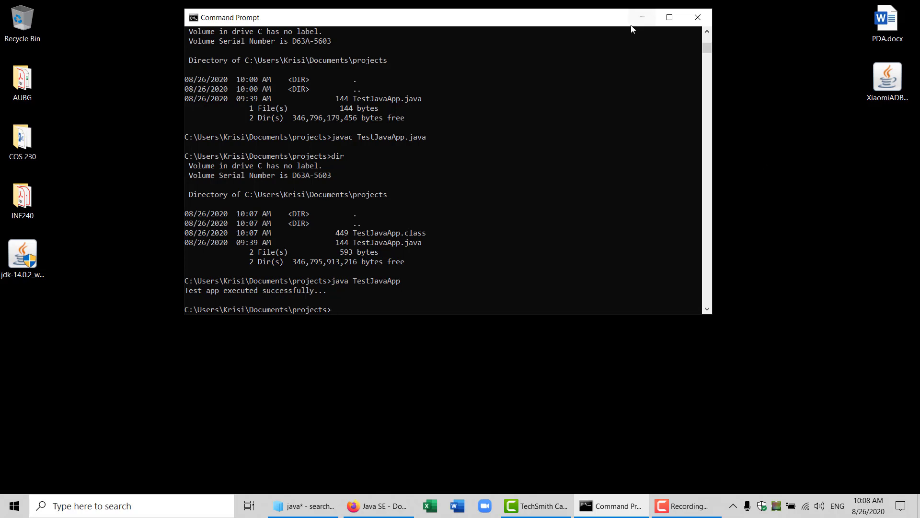
{"action": "left_click_drag", "start_coordinate": [608, 20], "coordinate": [608, 30]}
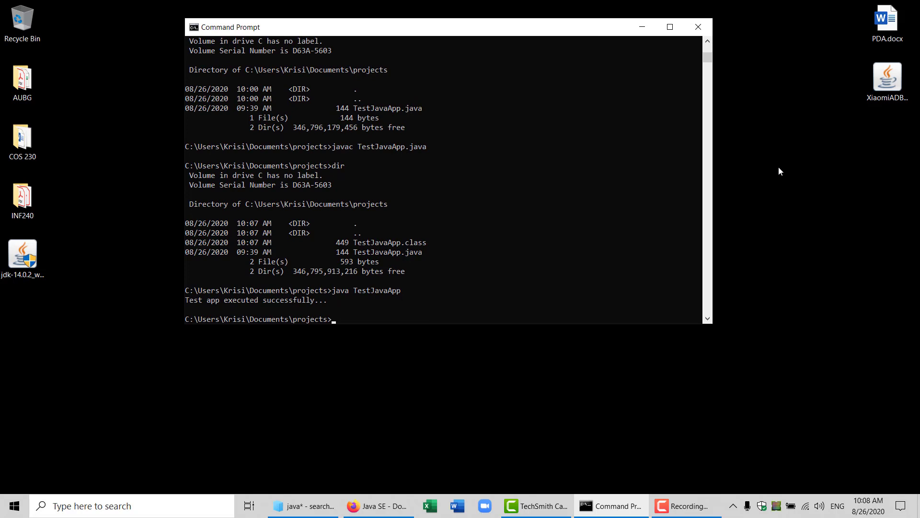
{"action": "type", "text": "exit"}
{"action": "key", "text": "Return"}
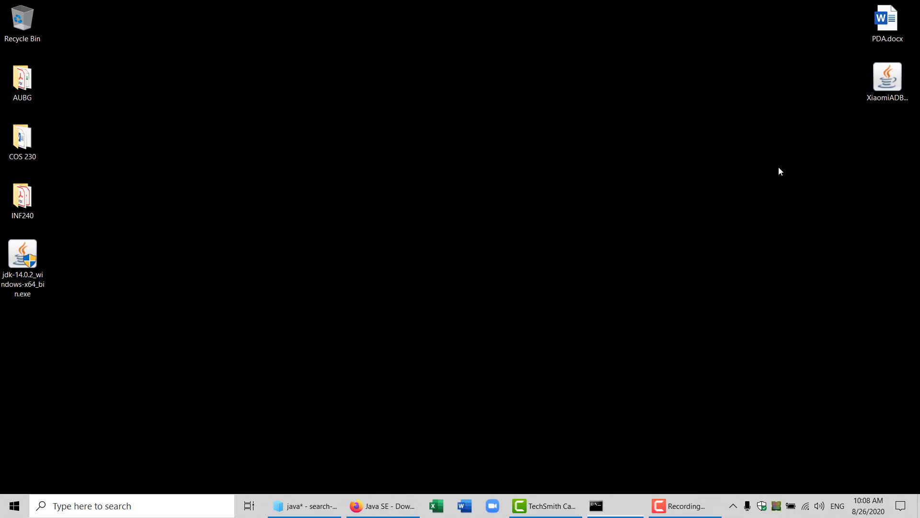
{"action": "left_click", "coordinate": [415, 511]}
{"action": "mouse_move", "coordinate": [918, 112]}
{"action": "left_mouse_down"}
{"action": "mouse_move", "coordinate": [918, 124]}
{"action": "mouse_move", "coordinate": [916, 106]}
{"action": "left_mouse_up"}
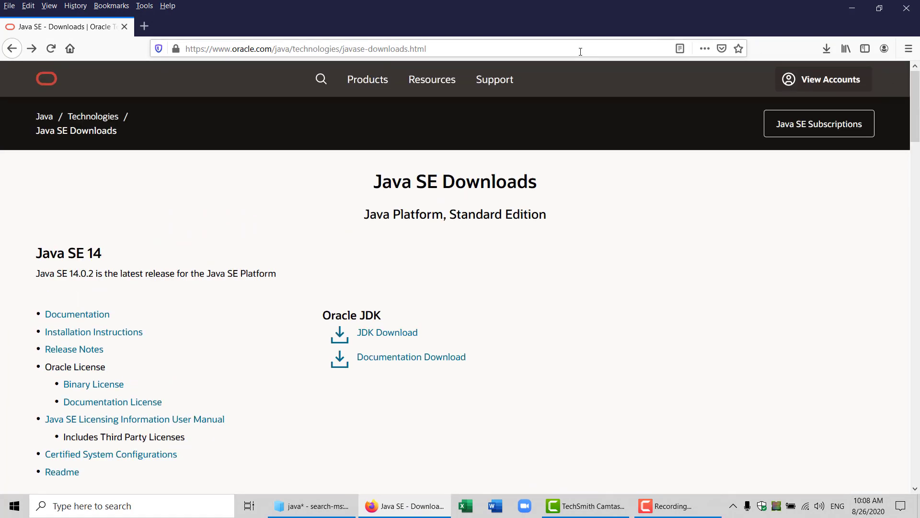
{"action": "left_click", "coordinate": [580, 50]}
{"action": "type", "text": "wiki"}
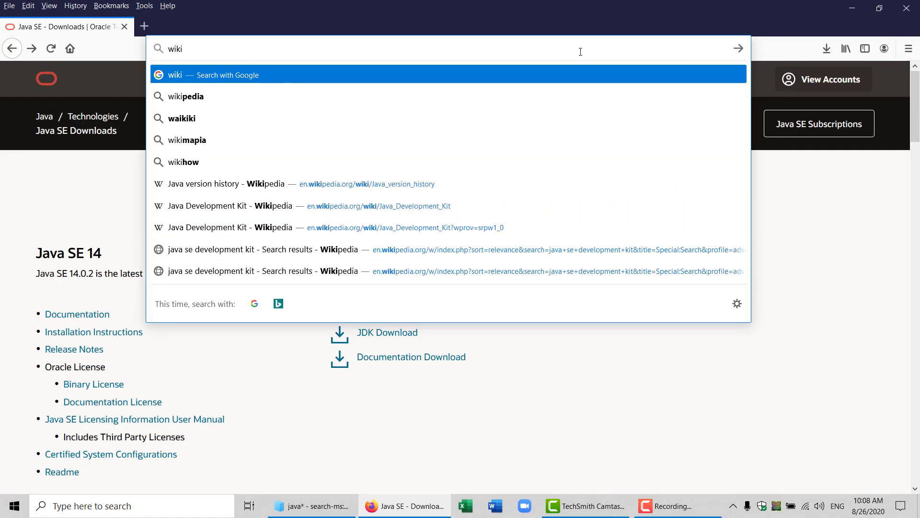
{"action": "key", "text": "Down"}
{"action": "key", "text": "Return"}
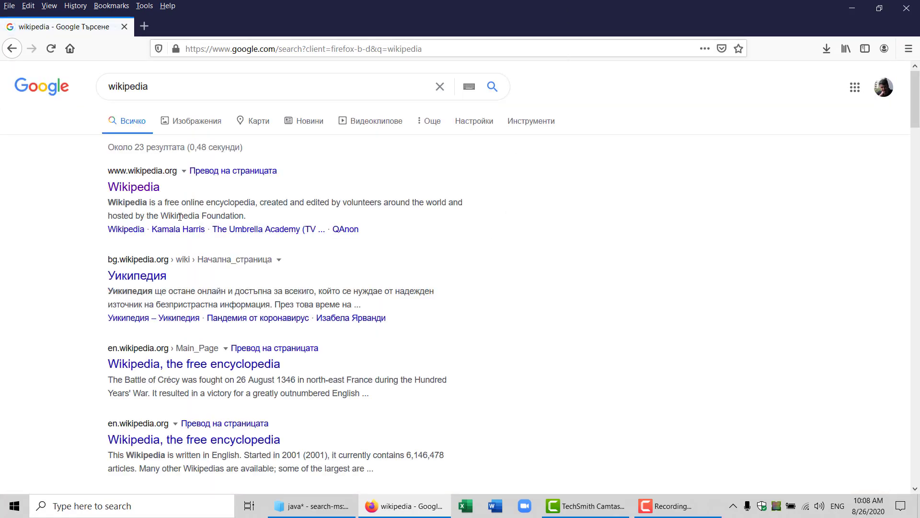
{"action": "left_click", "coordinate": [137, 188]}
Step: Look up jdk on Wikipedia and follow the Java version history link in the article's See also section
{"action": "type", "text": "jdk"}
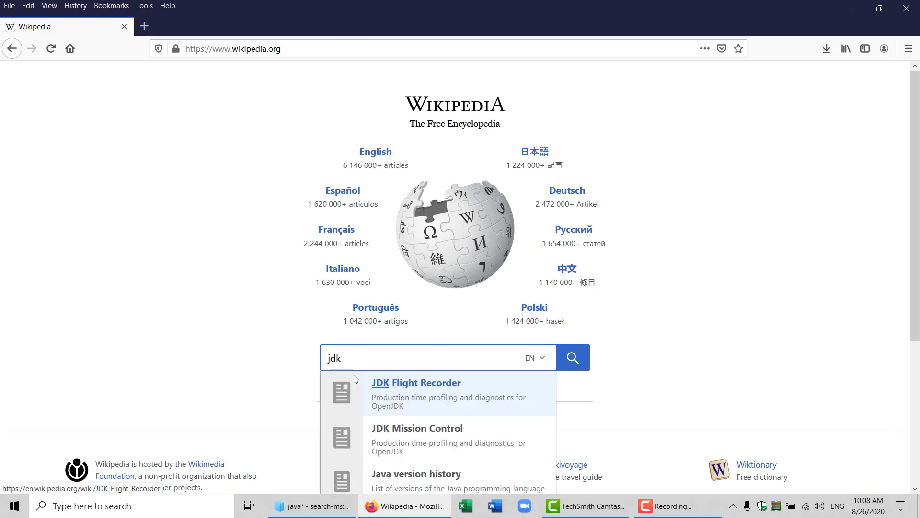
{"action": "key", "text": "Return"}
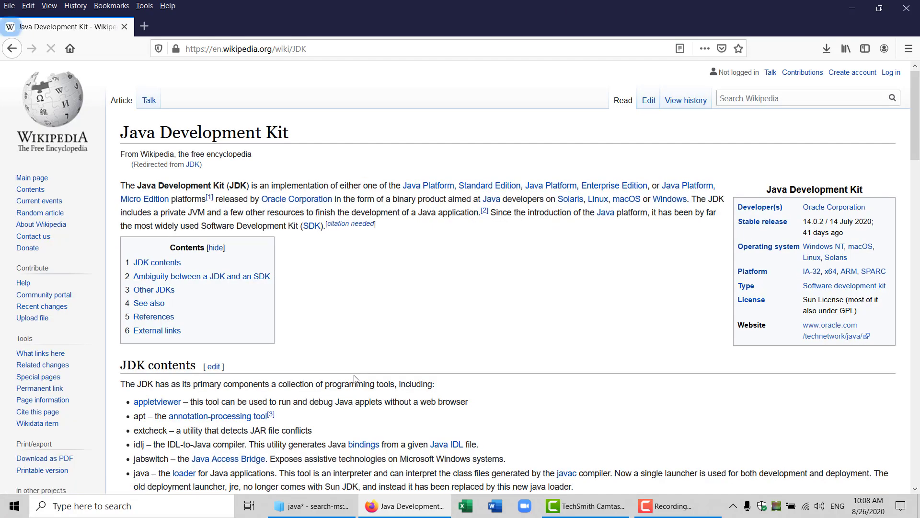
{"action": "scroll", "coordinate": [918, 95], "scroll_direction": "down", "scroll_amount": 3}
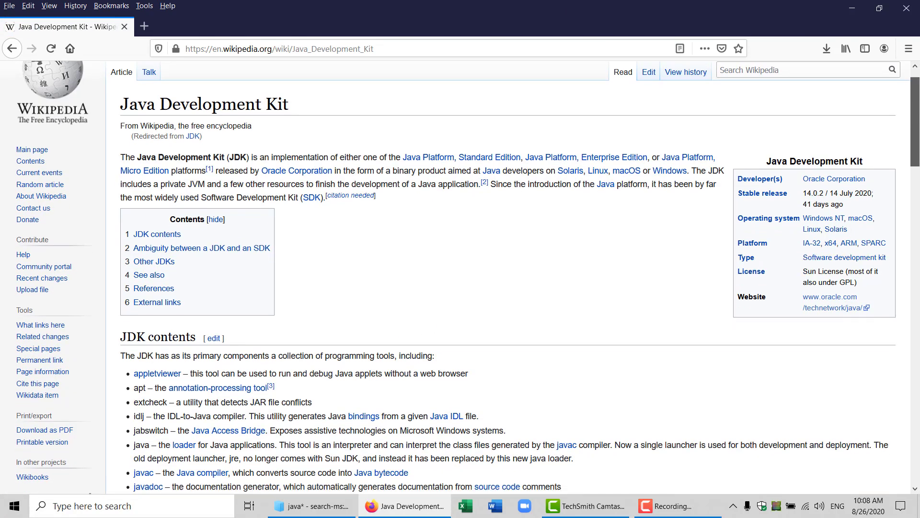
{"action": "left_click_drag", "start_coordinate": [919, 139], "coordinate": [919, 304]}
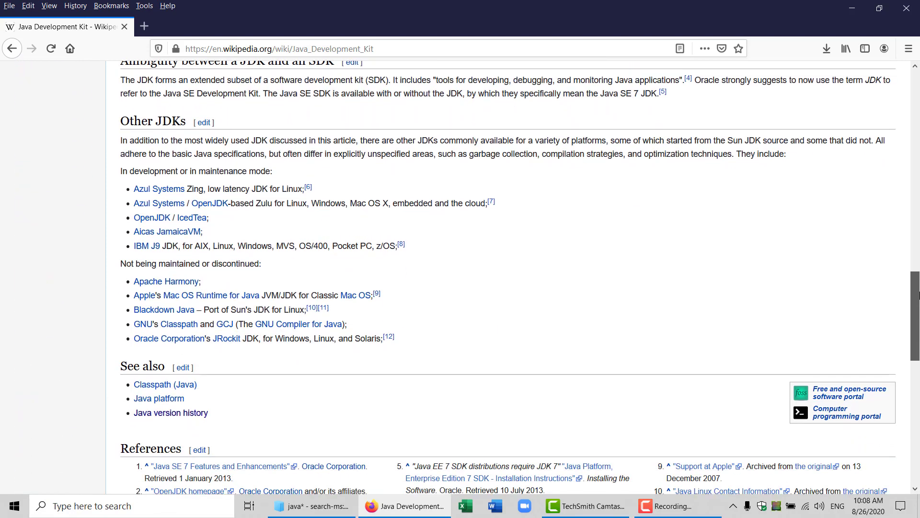
{"action": "left_click", "coordinate": [167, 409]}
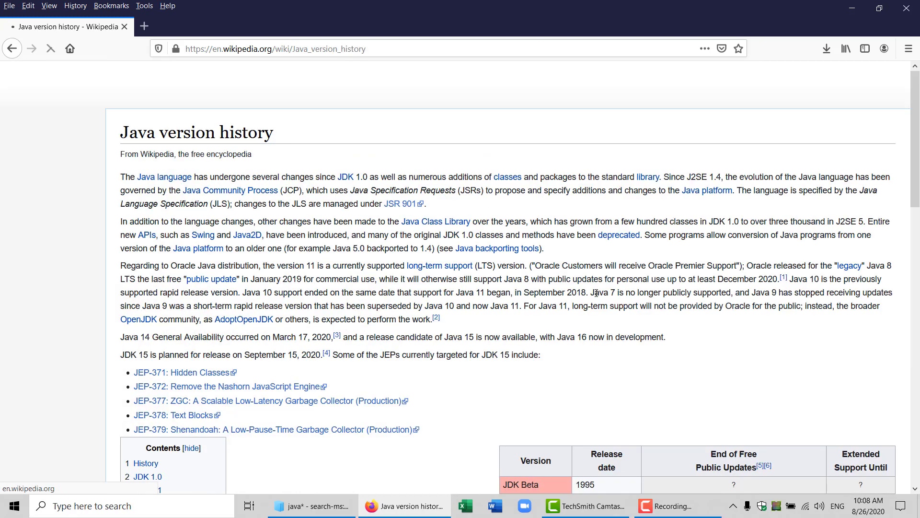
Step: Examine the Java release table's version, release date and support columns, including the Java SE 8 (LTS) row
{"action": "left_click_drag", "start_coordinate": [916, 83], "coordinate": [916, 99]}
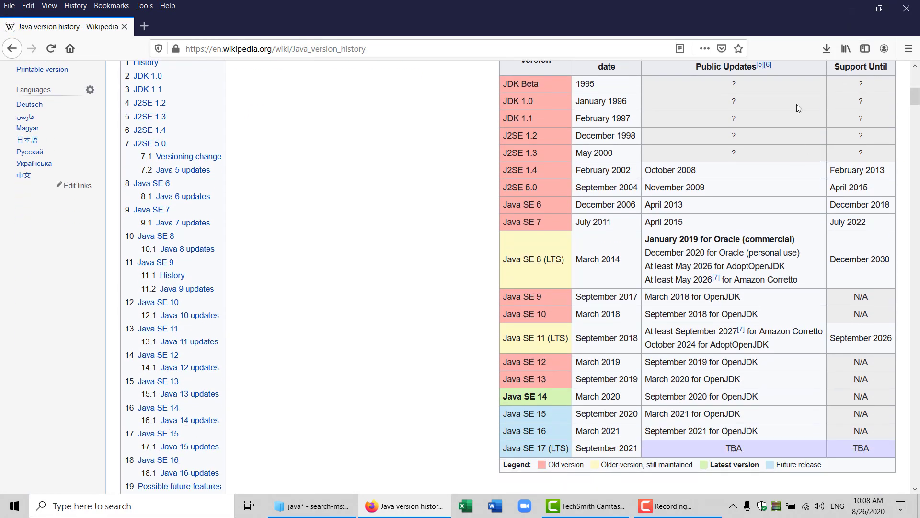
{"action": "left_click_drag", "start_coordinate": [917, 95], "coordinate": [919, 94]}
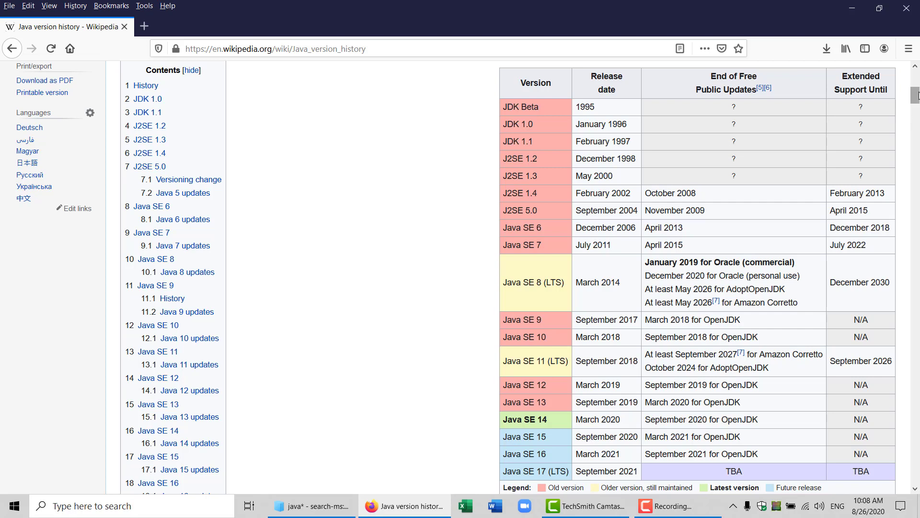
{"action": "left_click_drag", "start_coordinate": [919, 93], "coordinate": [919, 96]}
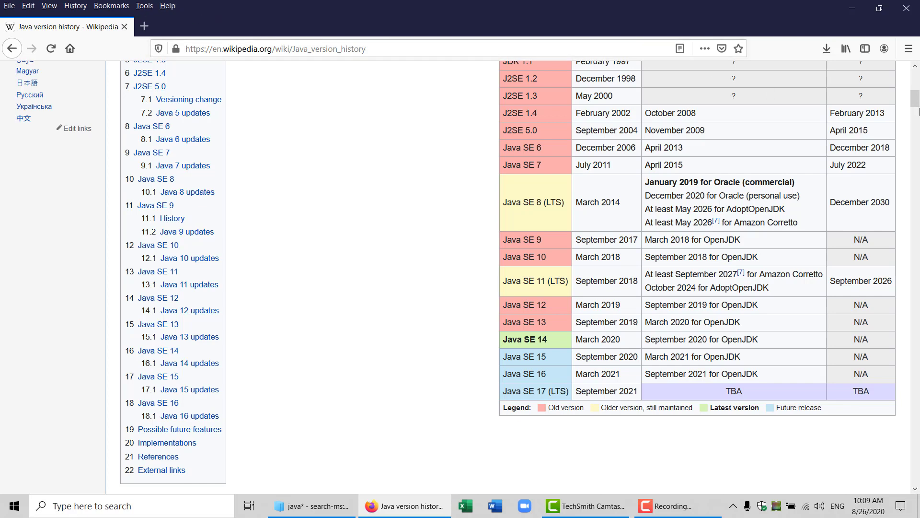
{"action": "scroll", "coordinate": [915, 98], "scroll_direction": "up", "scroll_amount": 3}
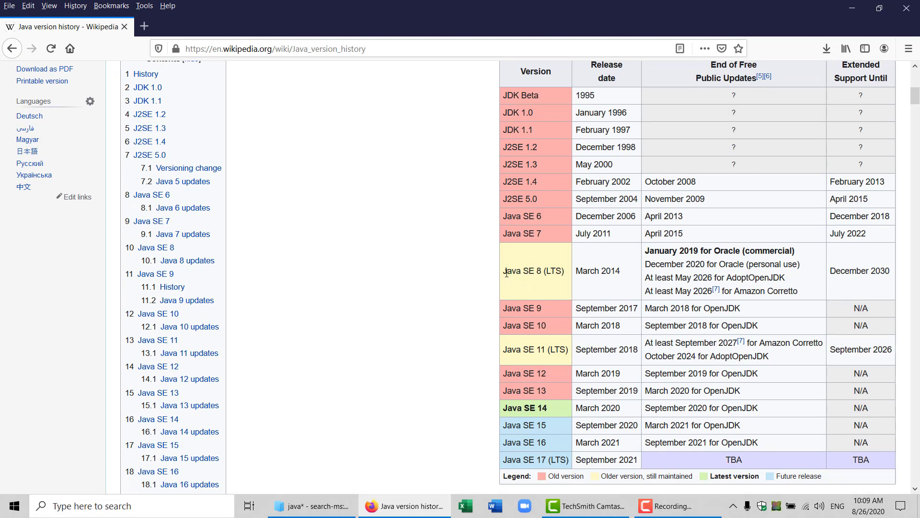
{"action": "left_click_drag", "start_coordinate": [506, 273], "coordinate": [733, 278]}
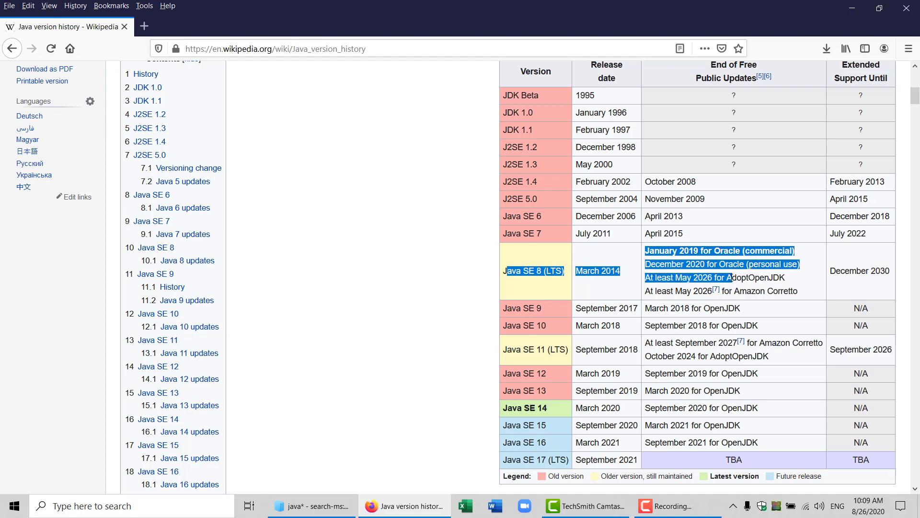
{"action": "left_click", "coordinate": [797, 283]}
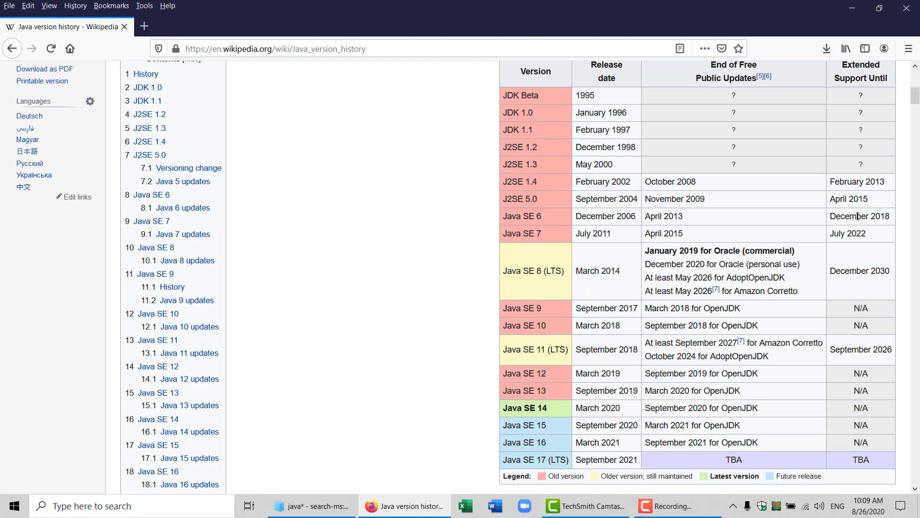
Step: Examine the release and support dates for Java SE 14 and Java SE 15 in the version table
{"action": "scroll", "coordinate": [858, 217], "scroll_direction": "down", "scroll_amount": 2}
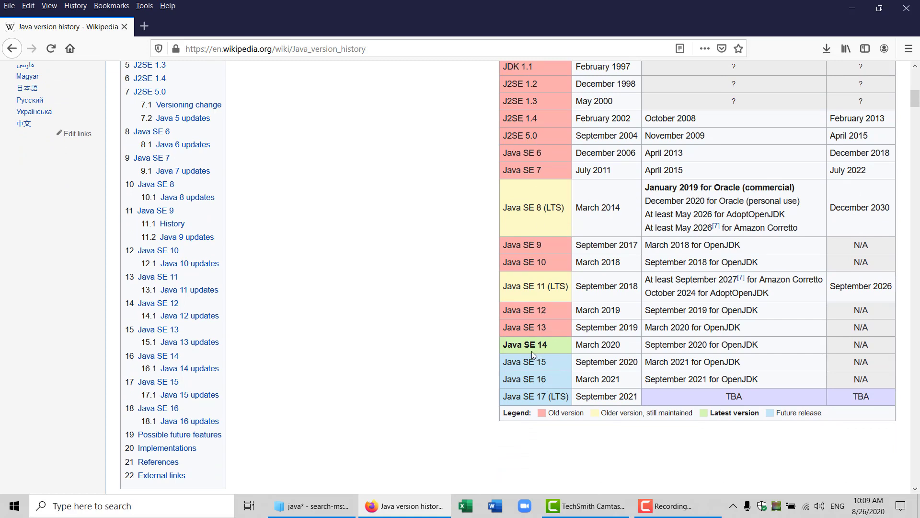
{"action": "left_click_drag", "start_coordinate": [504, 346], "coordinate": [797, 352]}
{"action": "left_click", "coordinate": [798, 352]}
{"action": "left_click_drag", "start_coordinate": [504, 361], "coordinate": [684, 362]}
{"action": "left_click_drag", "start_coordinate": [853, 357], "coordinate": [887, 362]}
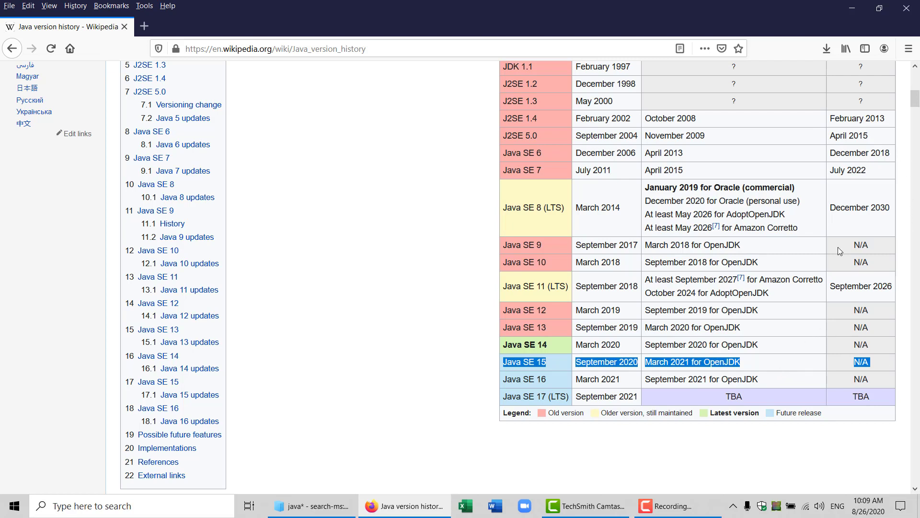
{"action": "scroll", "coordinate": [838, 246], "scroll_direction": "down", "scroll_amount": 1}
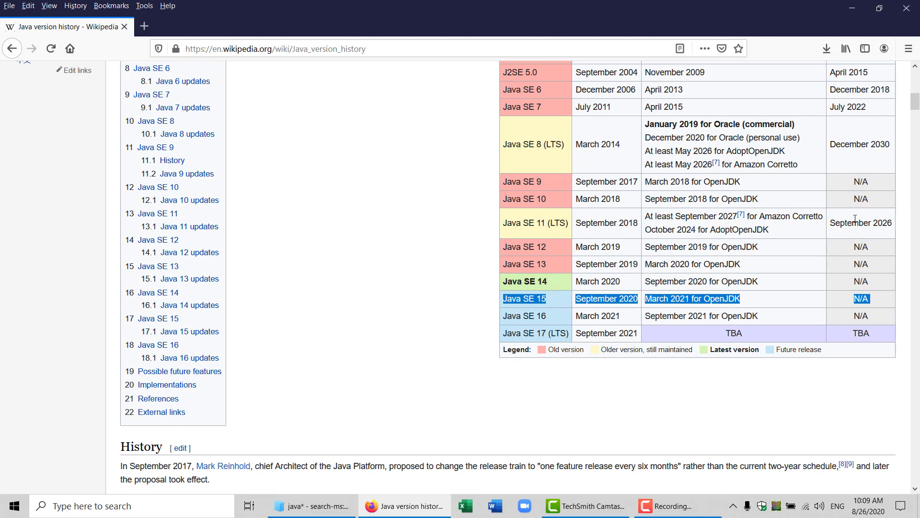
{"action": "left_click", "coordinate": [749, 289]}
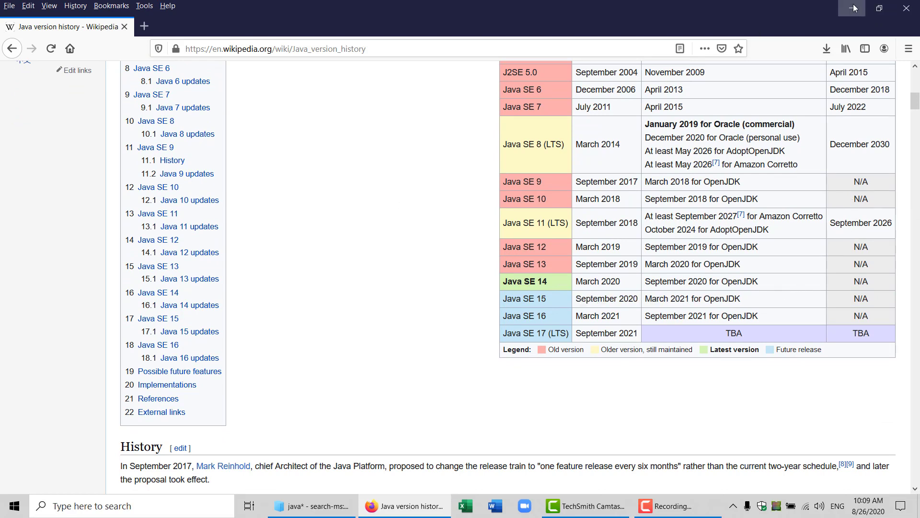
{"action": "left_click_drag", "start_coordinate": [915, 103], "coordinate": [902, 79]}
Step: Go to google.com, search for jgrasp, and open the jGRASP Home Page
{"action": "left_click", "coordinate": [537, 44]}
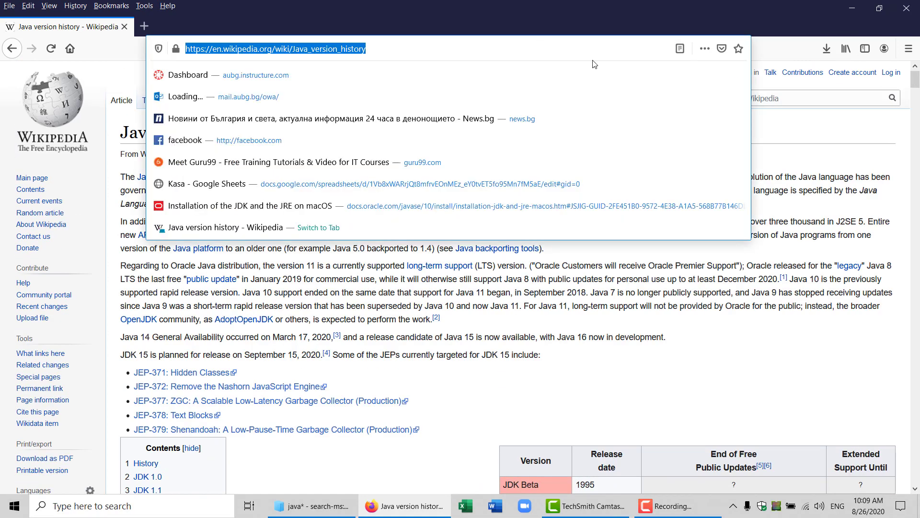
{"action": "type", "text": "goo"}
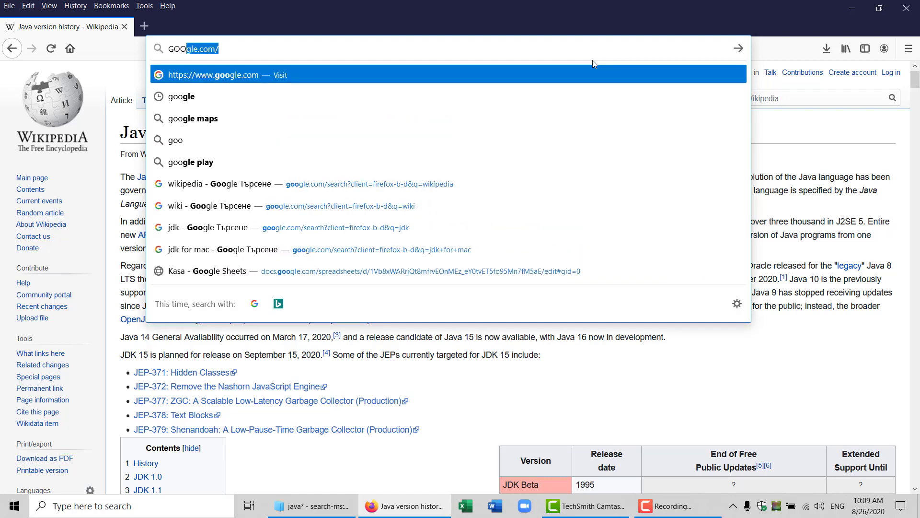
{"action": "key", "text": "Return"}
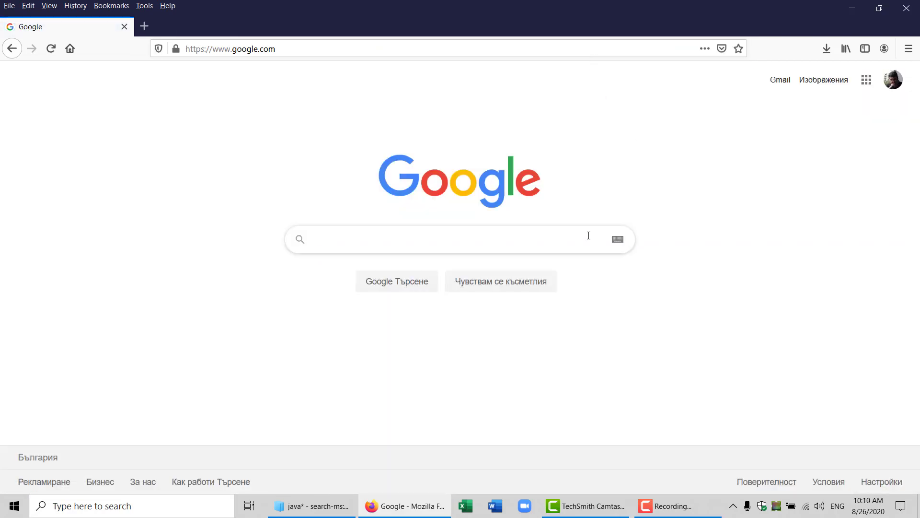
{"action": "type", "text": "jgrasp"}
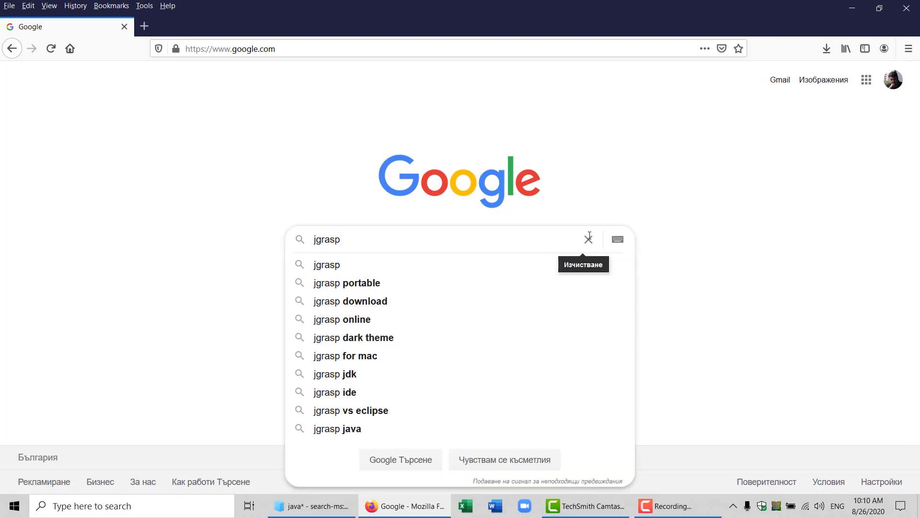
{"action": "key", "text": "Return"}
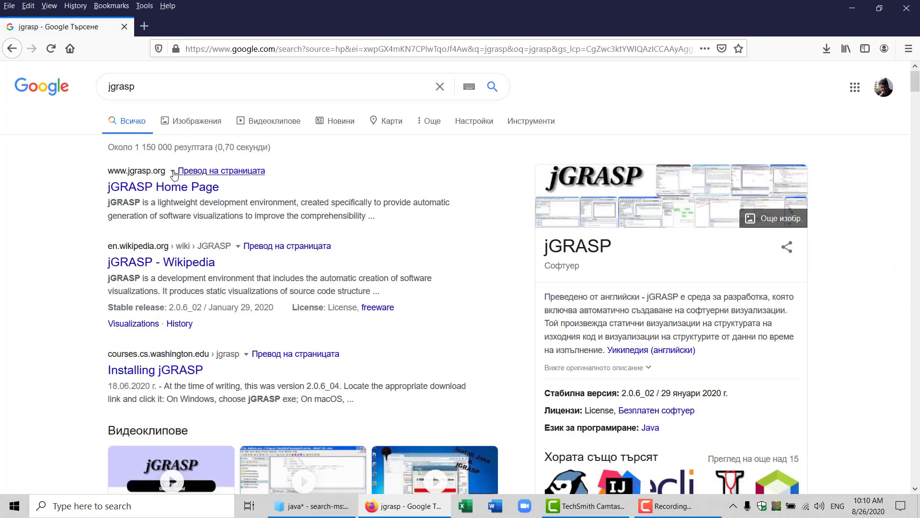
{"action": "left_click", "coordinate": [174, 190]}
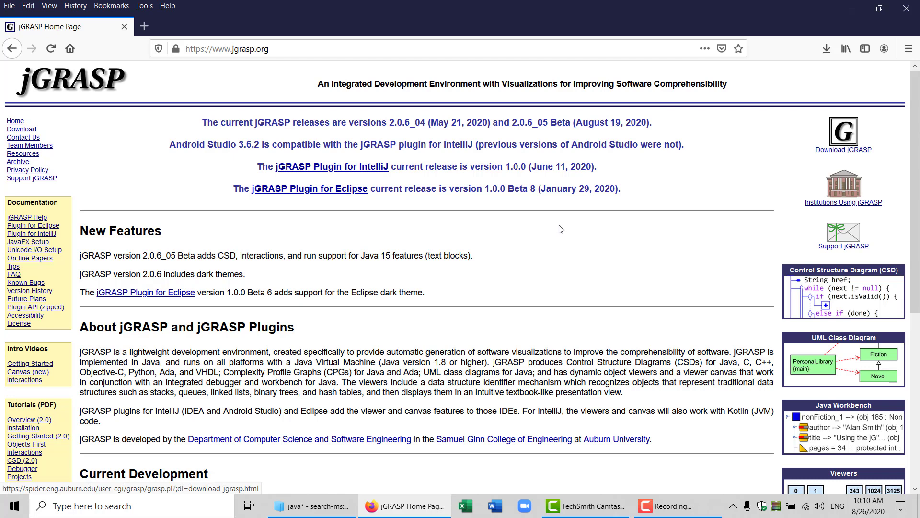
Step: Open the jGRASP download page and review the available releases and the Java requirement of version 2.0.6_04
{"action": "left_click", "coordinate": [27, 130]}
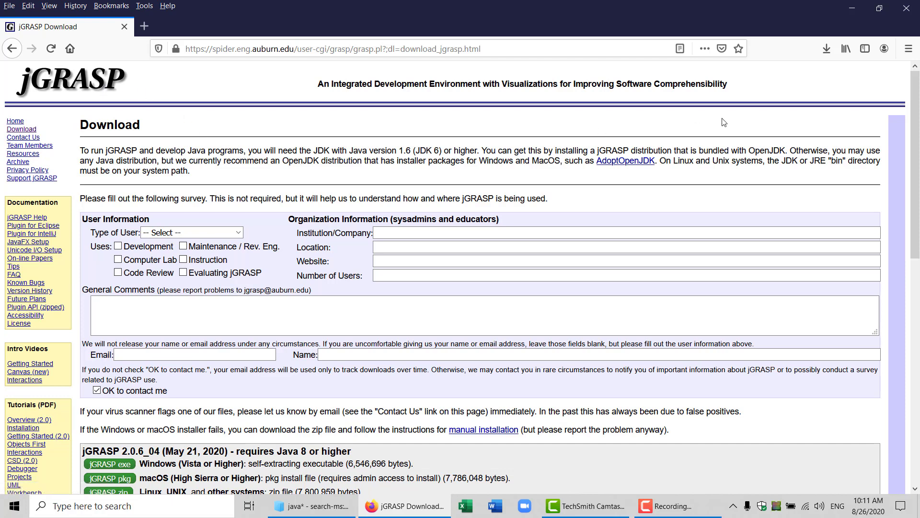
{"action": "scroll", "coordinate": [917, 153], "scroll_direction": "down", "scroll_amount": 1}
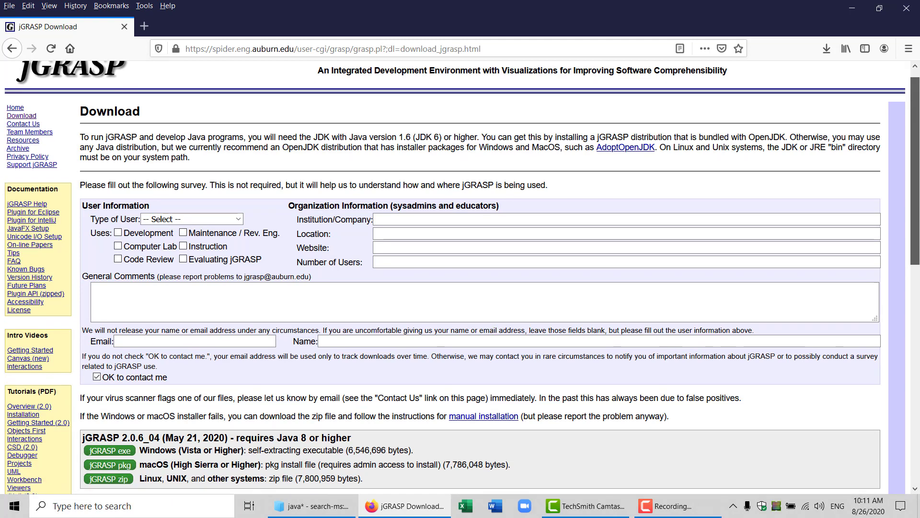
{"action": "scroll", "coordinate": [917, 152], "scroll_direction": "up", "scroll_amount": 1}
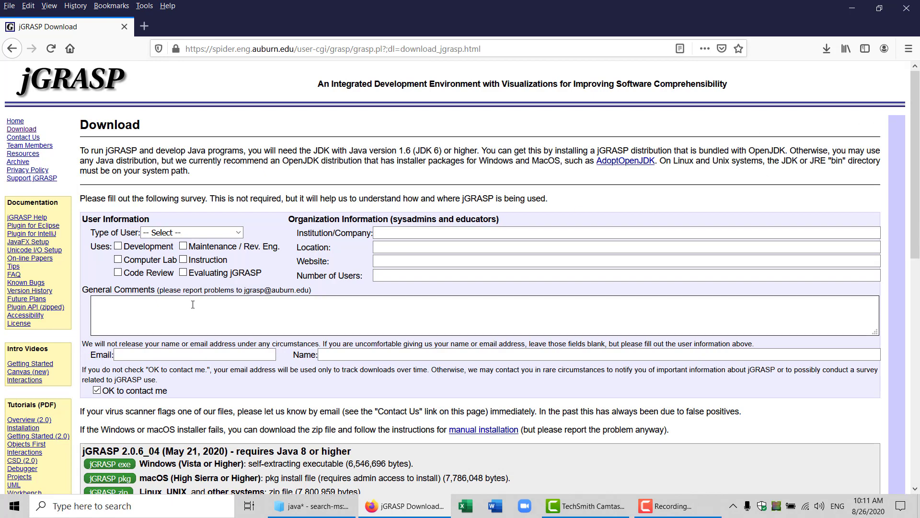
{"action": "scroll", "coordinate": [183, 312], "scroll_direction": "down", "scroll_amount": 5}
{"action": "scroll", "coordinate": [182, 315], "scroll_direction": "down", "scroll_amount": 1}
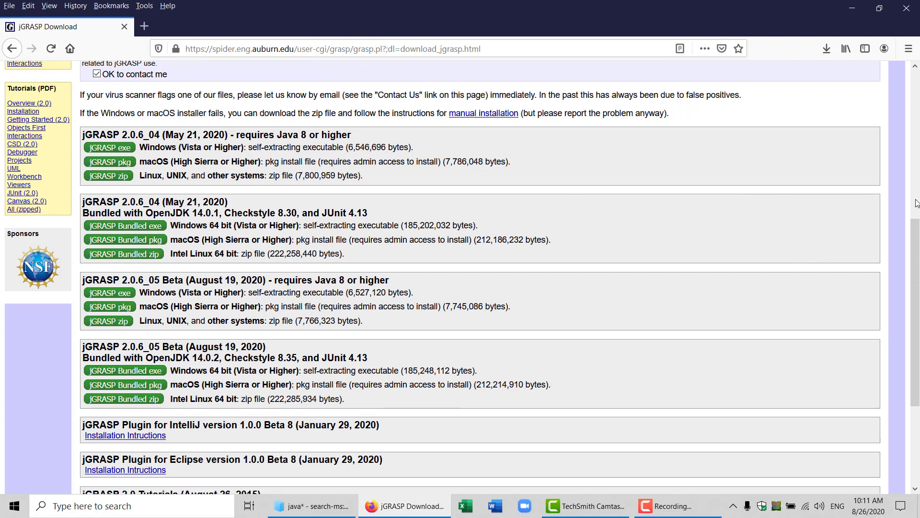
{"action": "mouse_move", "coordinate": [915, 219]}
{"action": "left_mouse_down"}
{"action": "mouse_move", "coordinate": [918, 316]}
{"action": "mouse_move", "coordinate": [914, 216]}
{"action": "left_mouse_up"}
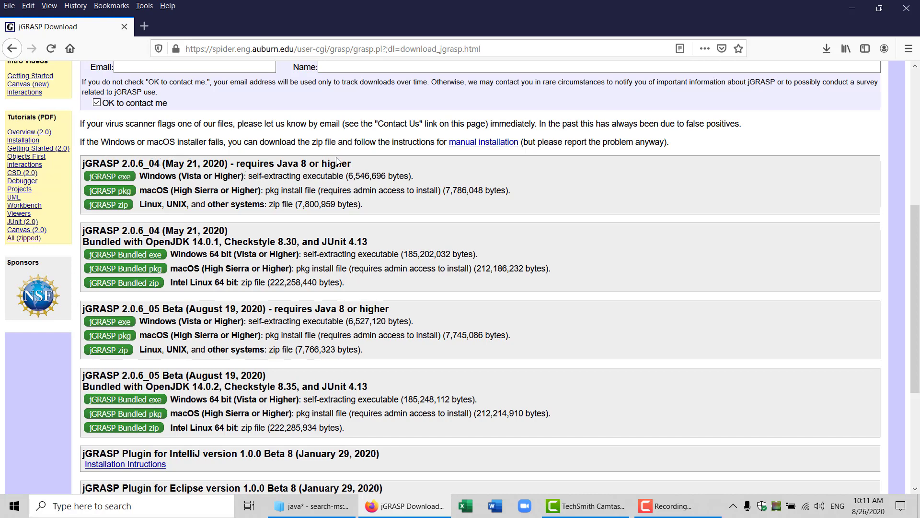
{"action": "left_click_drag", "start_coordinate": [278, 163], "coordinate": [354, 164]}
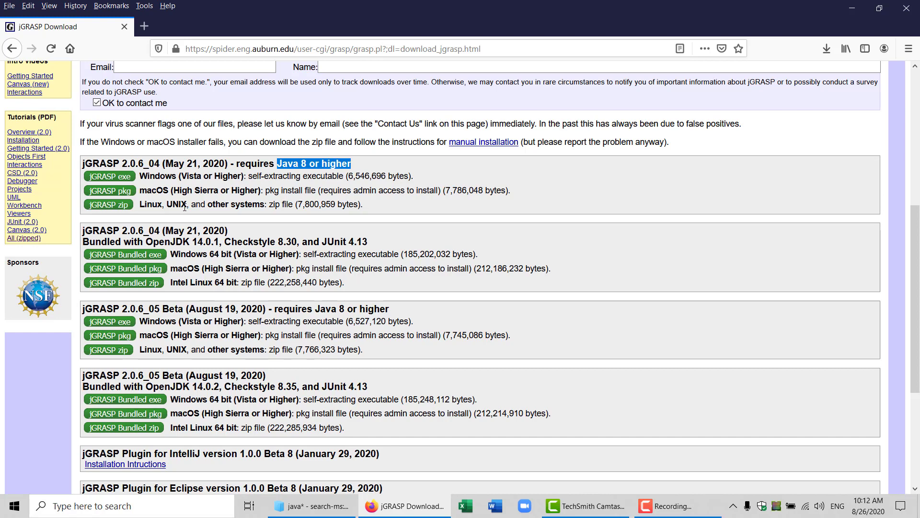
Step: Download the jGRASP 2.0.6_04 Windows exe without bundled OpenJDK, save it to the Desktop, and check the download progress
{"action": "left_click", "coordinate": [126, 177]}
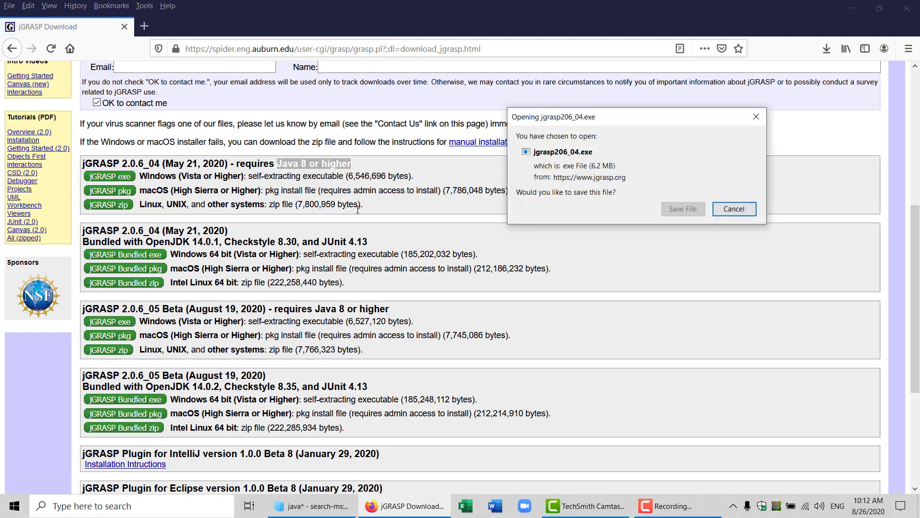
{"action": "left_click", "coordinate": [676, 209]}
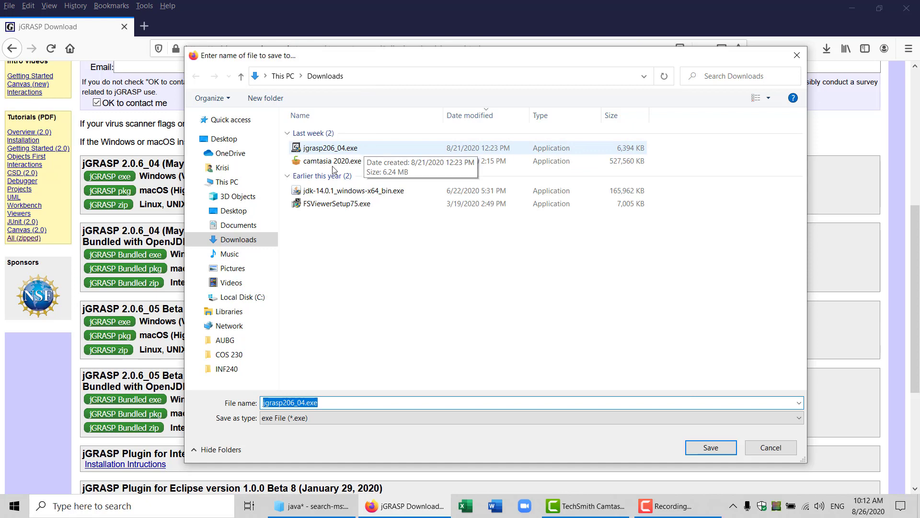
{"action": "left_click", "coordinate": [234, 139]}
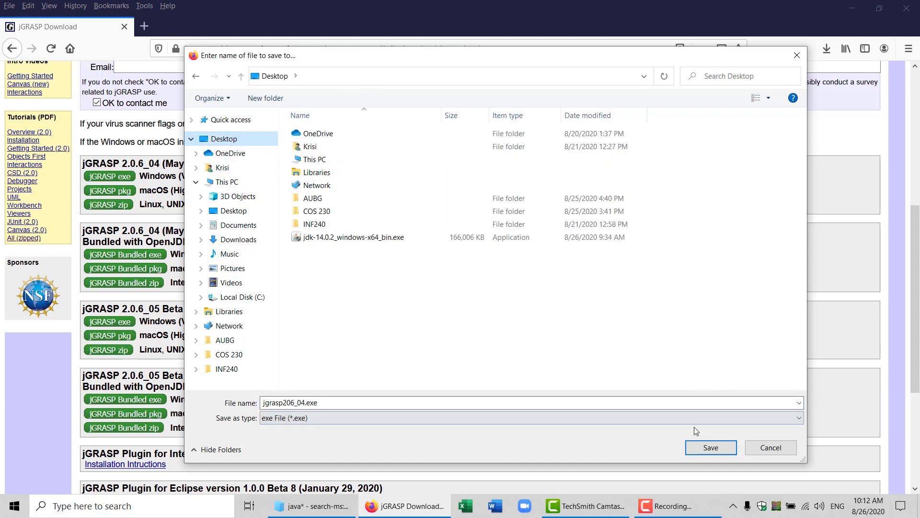
{"action": "left_click", "coordinate": [719, 453]}
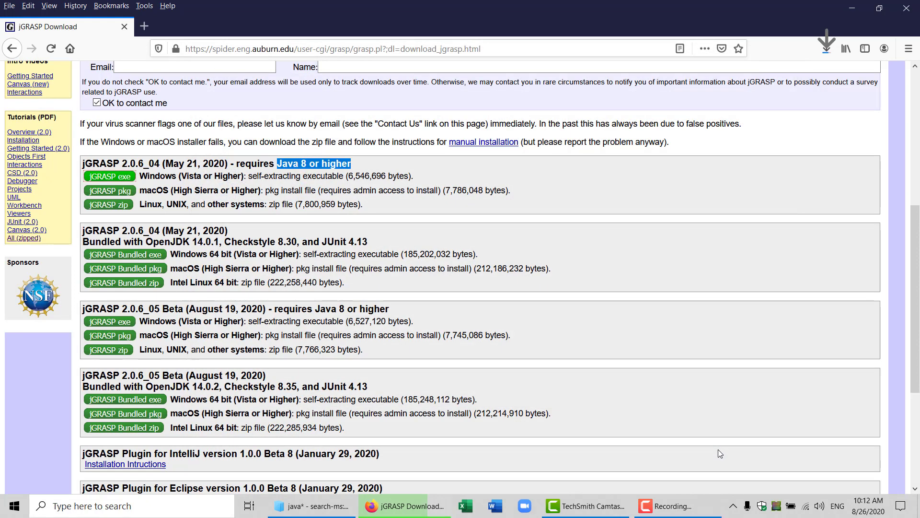
{"action": "left_click", "coordinate": [826, 48]}
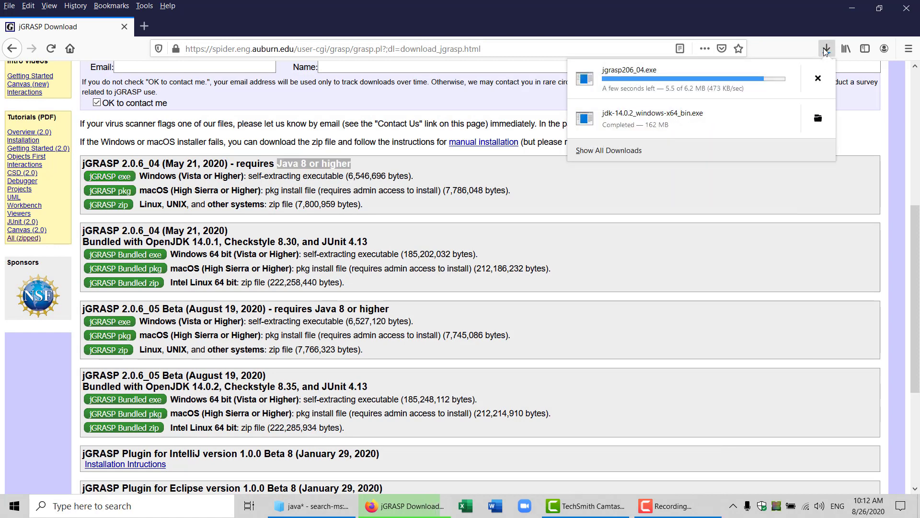
Step: Minimize the browser and launch the jgrasp206_04.exe installer from the desktop
{"action": "left_click", "coordinate": [853, 8]}
{"action": "left_click", "coordinate": [853, 7]}
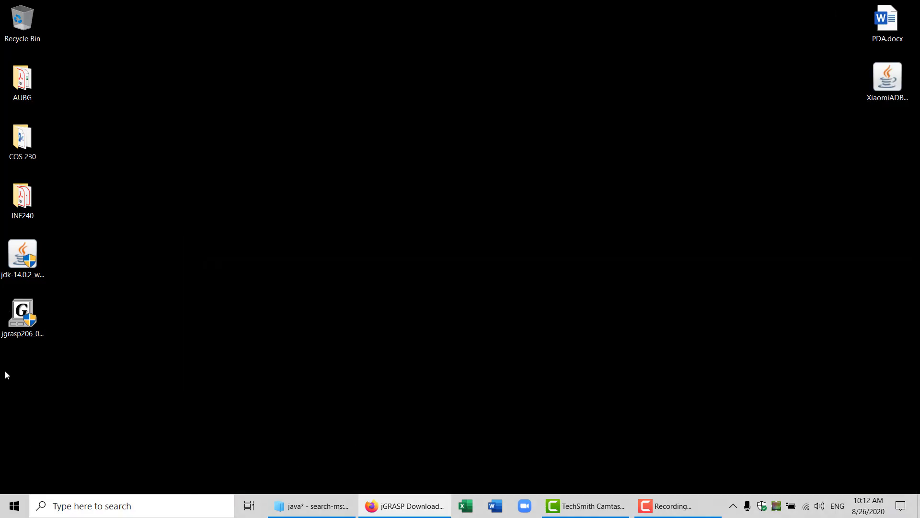
{"action": "left_click", "coordinate": [29, 311]}
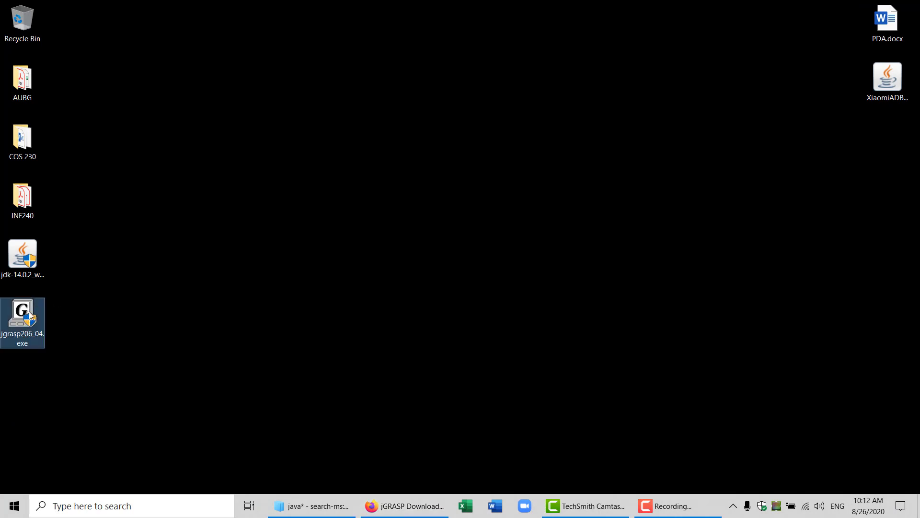
{"action": "double_click", "coordinate": [35, 305]}
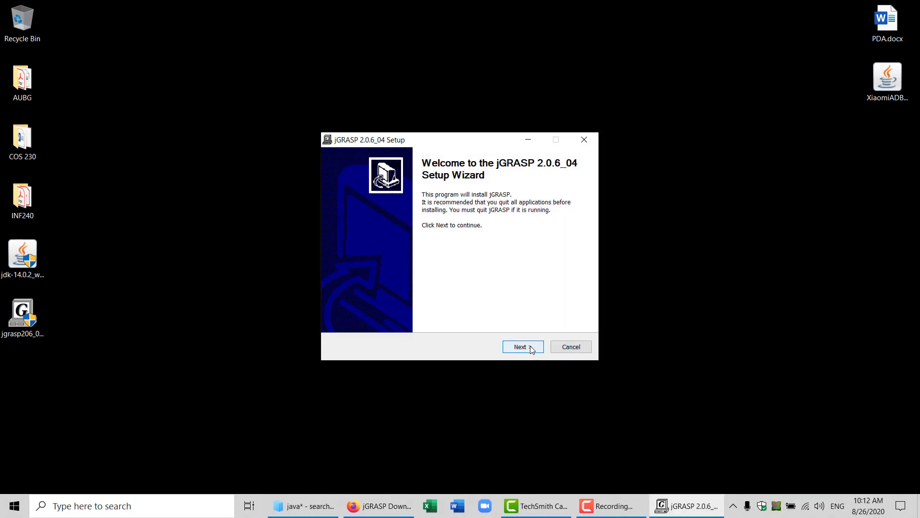
Step: Accept the jGRASP license and keep the Standard install, the C:\Program Files (x86)\jGRASP\ destination and the jGRASP Start Menu folder
{"action": "left_click", "coordinate": [533, 349]}
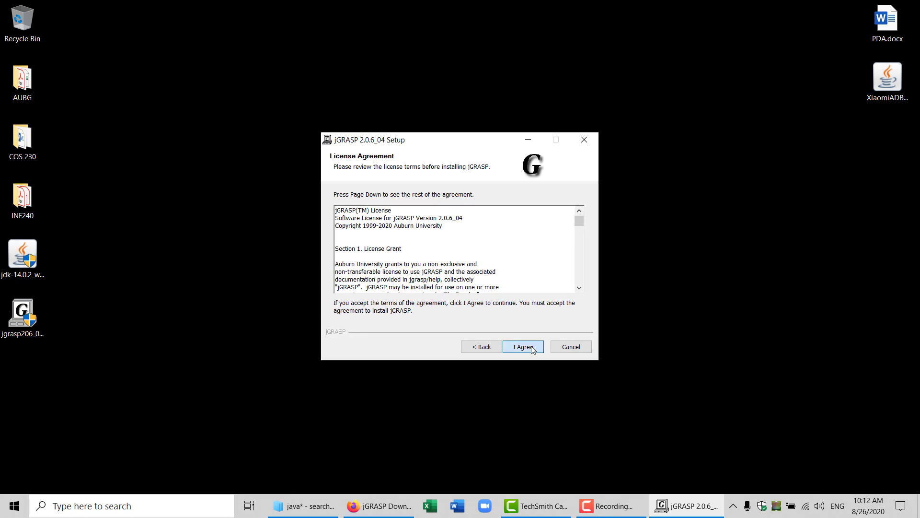
{"action": "left_click", "coordinate": [533, 348]}
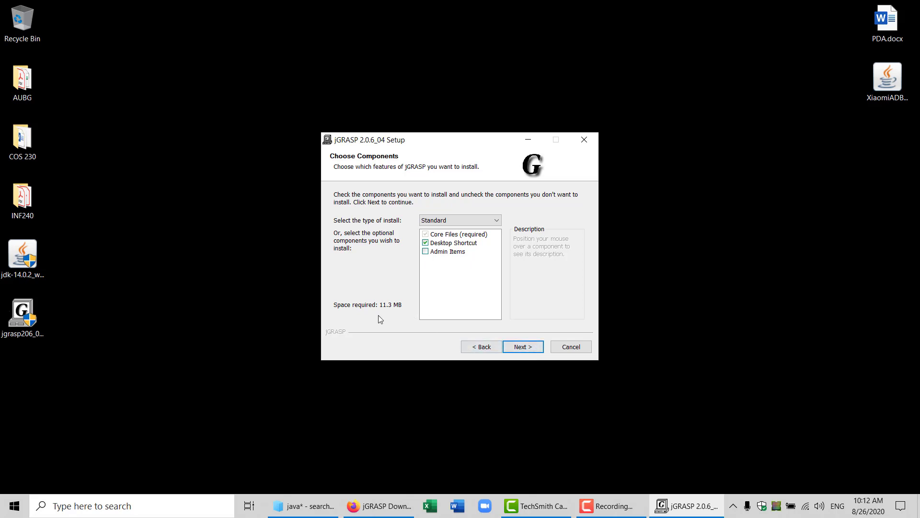
{"action": "left_click", "coordinate": [523, 346]}
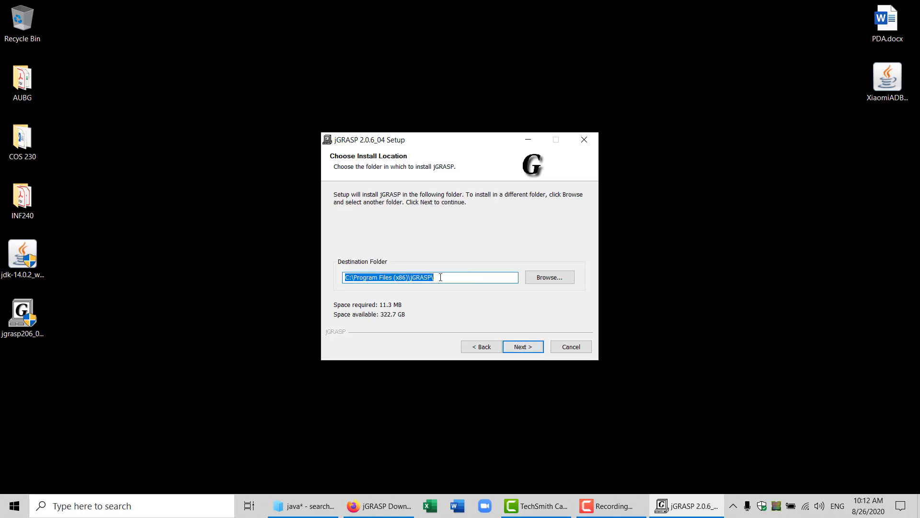
{"action": "left_click", "coordinate": [535, 349]}
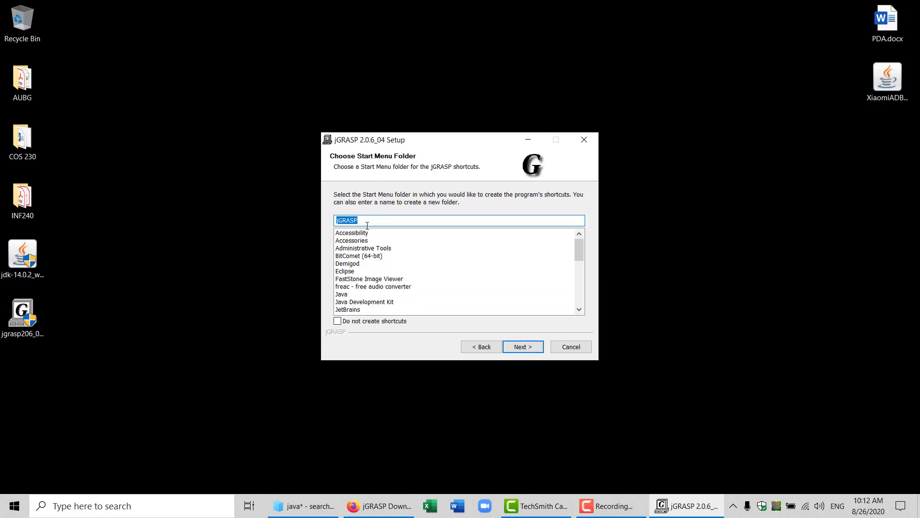
{"action": "left_click", "coordinate": [537, 349]}
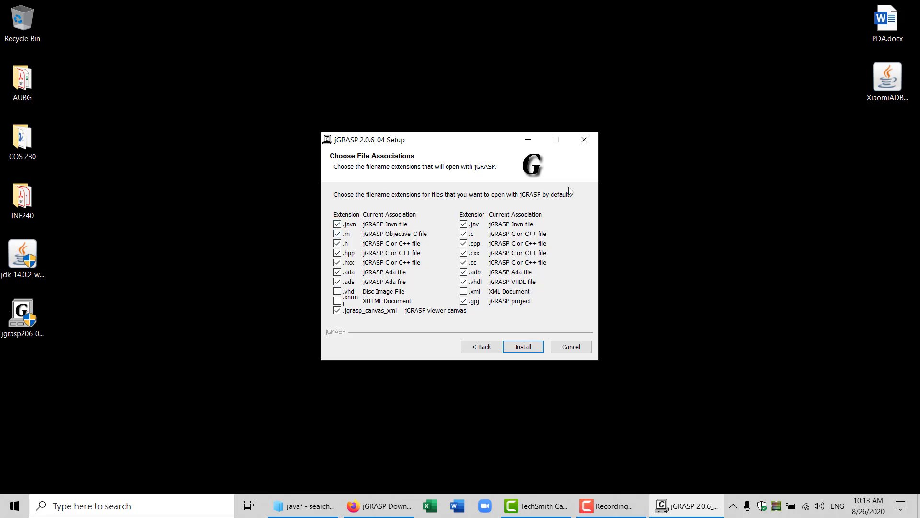
Step: Install jGRASP with the default file associations and finish the setup
{"action": "left_click_drag", "start_coordinate": [475, 138], "coordinate": [432, 48]}
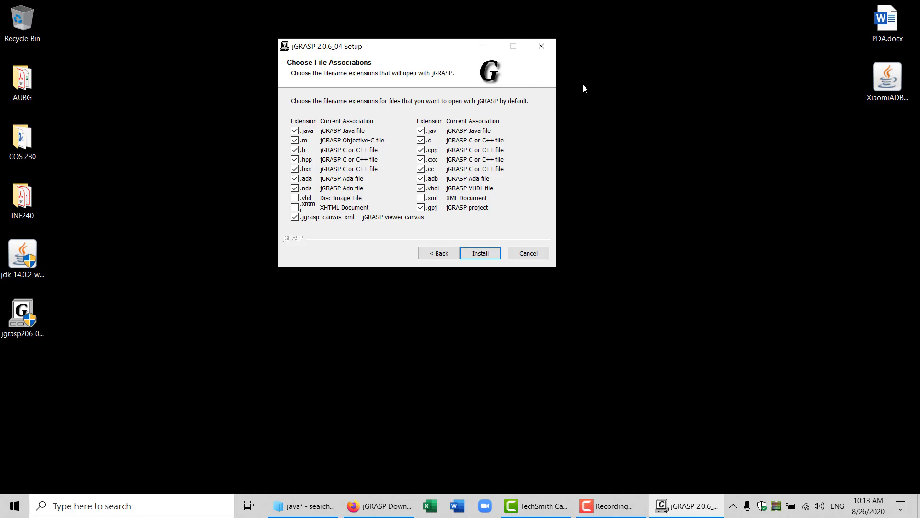
{"action": "left_click_drag", "start_coordinate": [434, 43], "coordinate": [438, 20]}
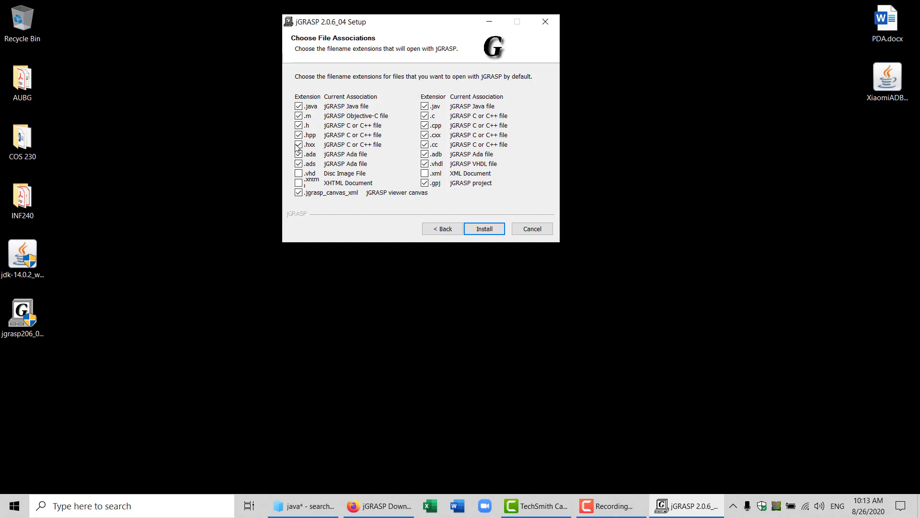
{"action": "left_click", "coordinate": [496, 231]}
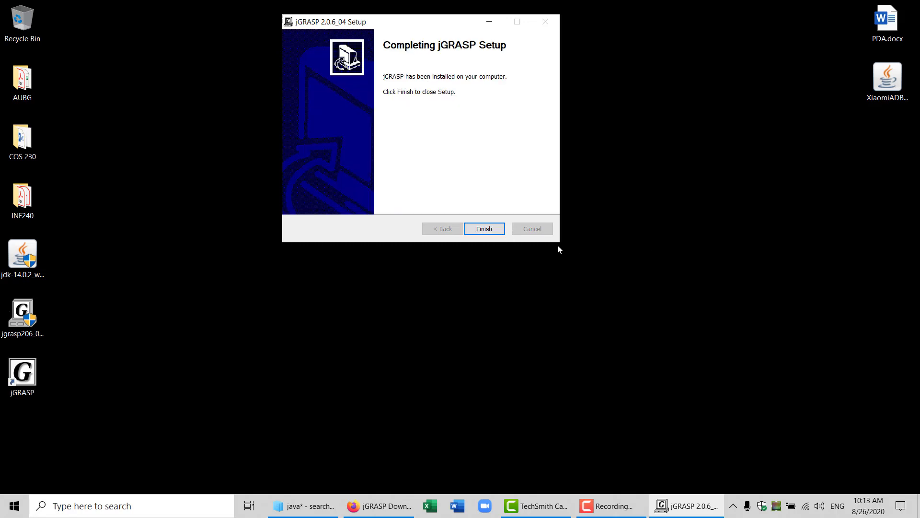
{"action": "left_click", "coordinate": [491, 230]}
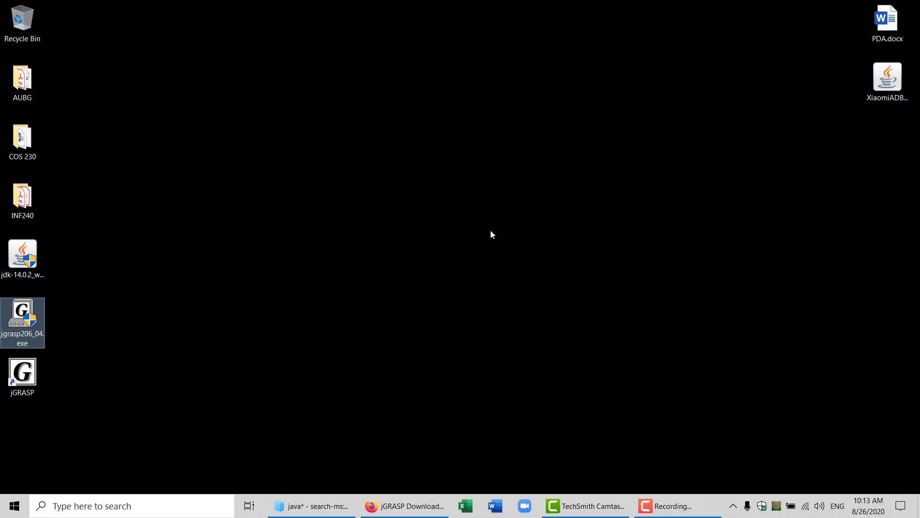
Step: Launch jGRASP from its desktop shortcut and slightly narrow the file browser pane
{"action": "left_click", "coordinate": [35, 375]}
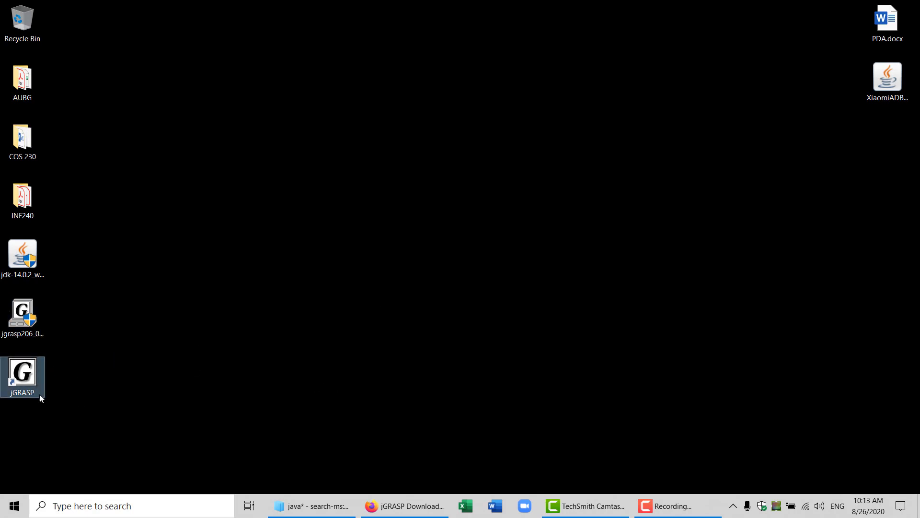
{"action": "double_click", "coordinate": [23, 372]}
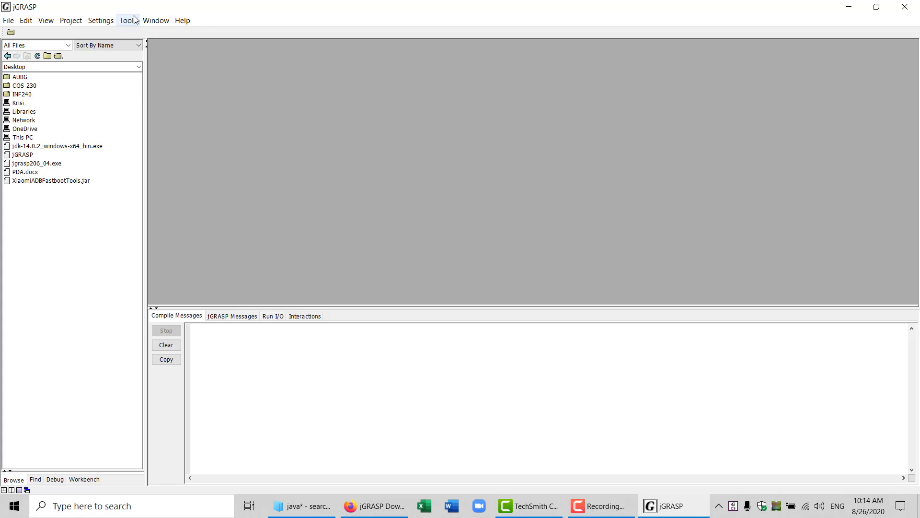
{"action": "left_click_drag", "start_coordinate": [148, 61], "coordinate": [140, 64]}
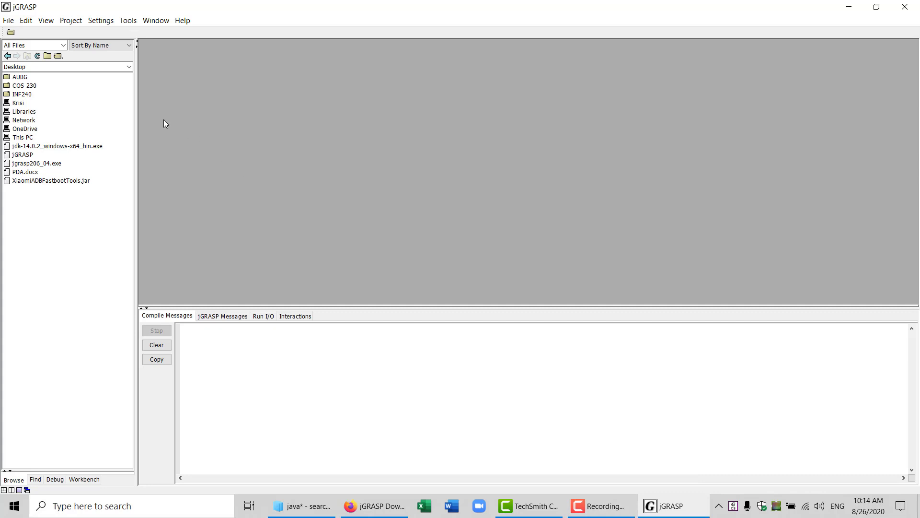
{"action": "left_click", "coordinate": [11, 22]}
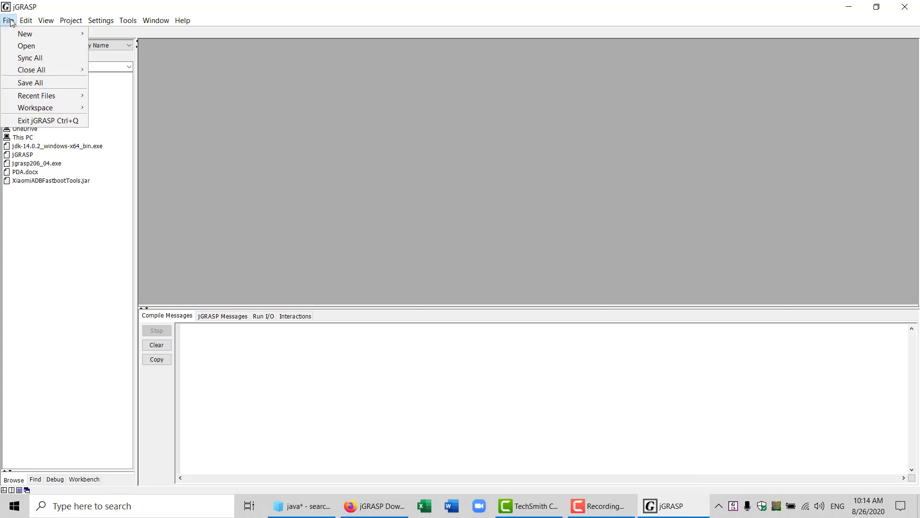
{"action": "mouse_move", "coordinate": [13, 33]}
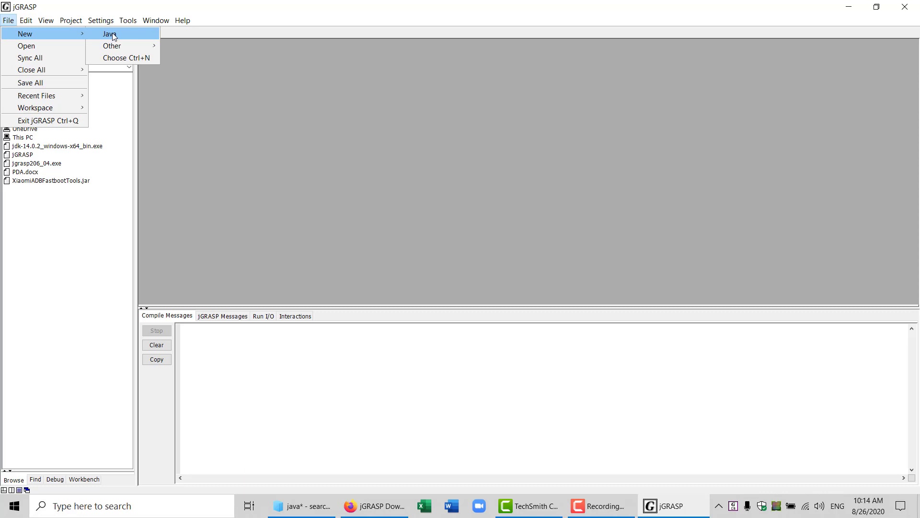
{"action": "left_click", "coordinate": [109, 7]}
Step: Create a Java (No Subdirectories) project named Temp in the Documents\projects folder, with Add Files to Project Now enabled
{"action": "left_click", "coordinate": [69, 20]}
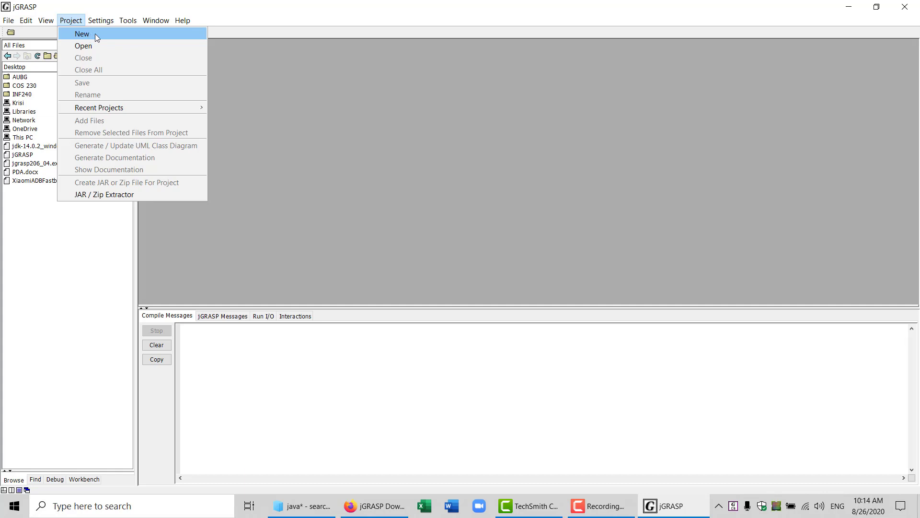
{"action": "left_click", "coordinate": [138, 35]}
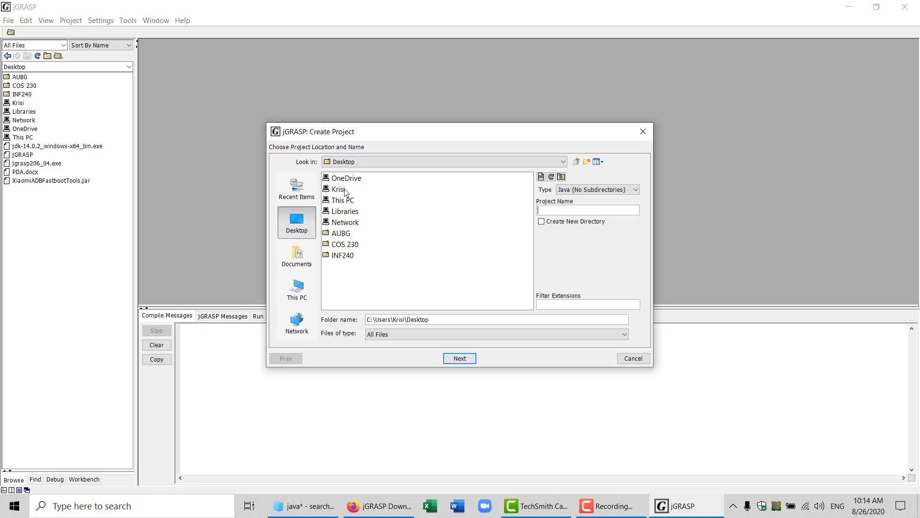
{"action": "double_click", "coordinate": [345, 191]}
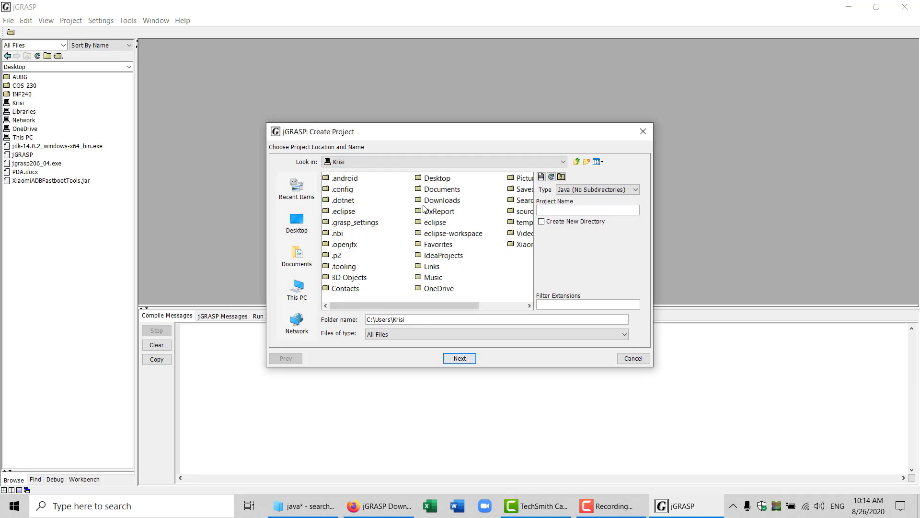
{"action": "left_click", "coordinate": [455, 192]}
{"action": "double_click", "coordinate": [455, 191]}
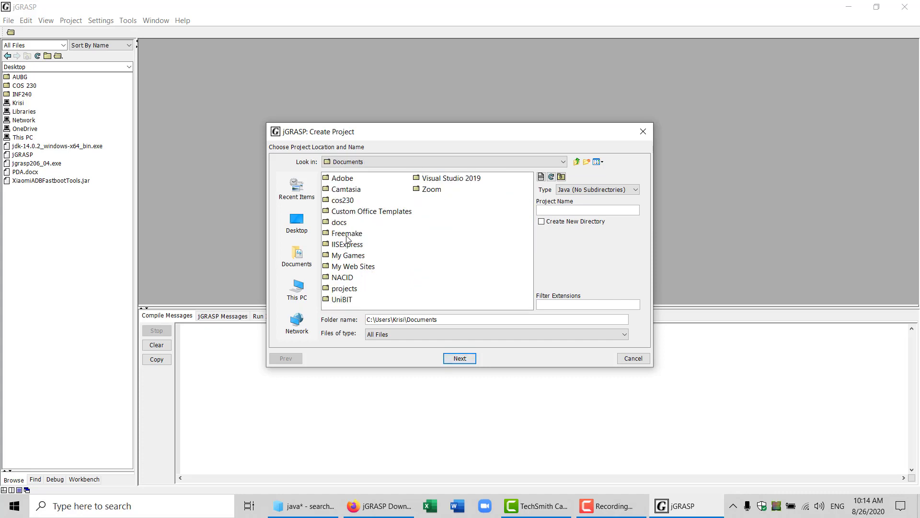
{"action": "double_click", "coordinate": [348, 289]}
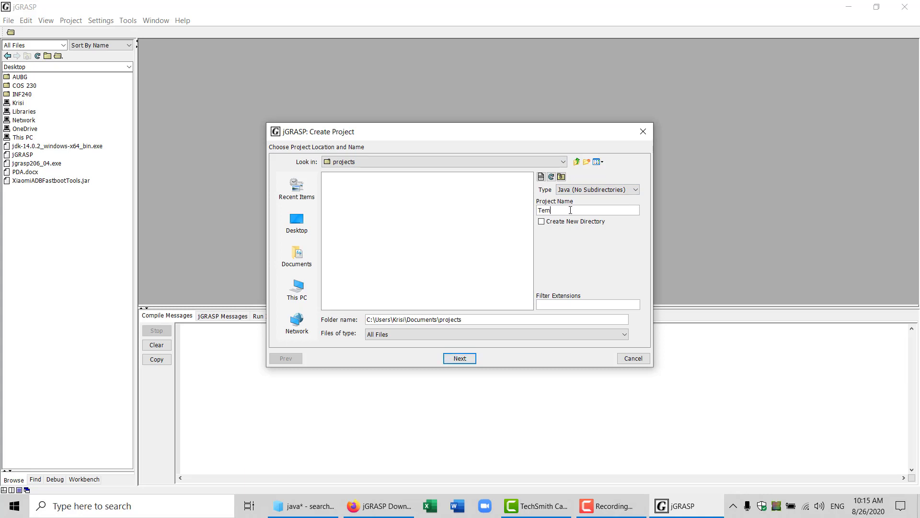
{"action": "left_click_drag", "start_coordinate": [558, 133], "coordinate": [419, 54]}
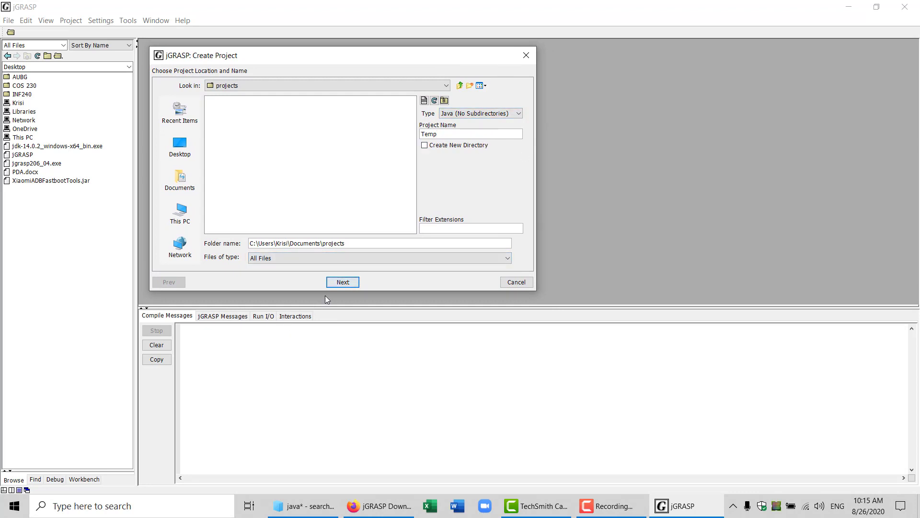
{"action": "left_click", "coordinate": [342, 282]}
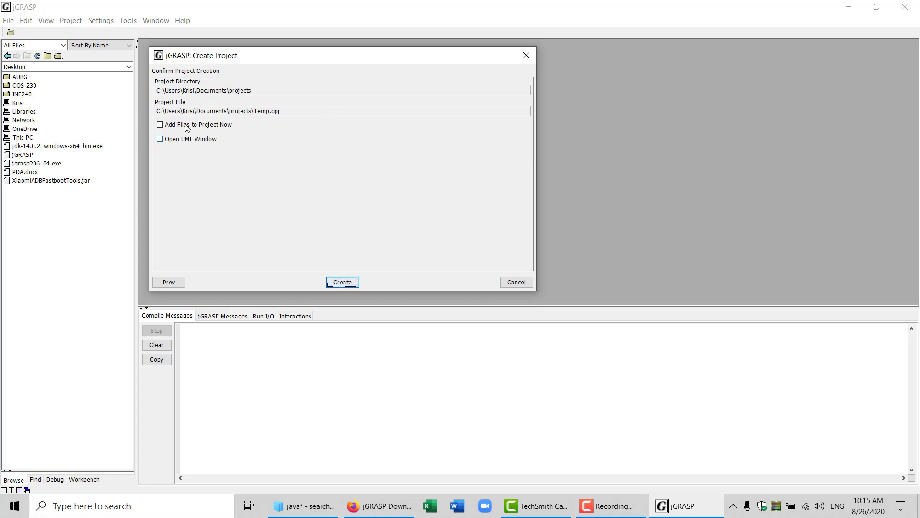
{"action": "left_click", "coordinate": [160, 126]}
{"action": "left_click", "coordinate": [346, 282]}
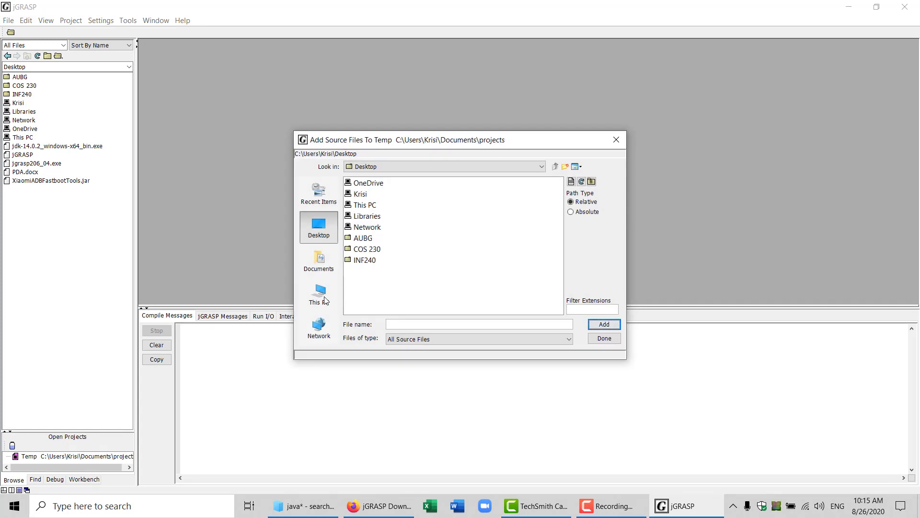
Step: Enlarge the Open Projects pane and add TestJavaApp.java from Documents\projects to the Temp project with a relative path
{"action": "left_click_drag", "start_coordinate": [97, 431], "coordinate": [91, 228]}
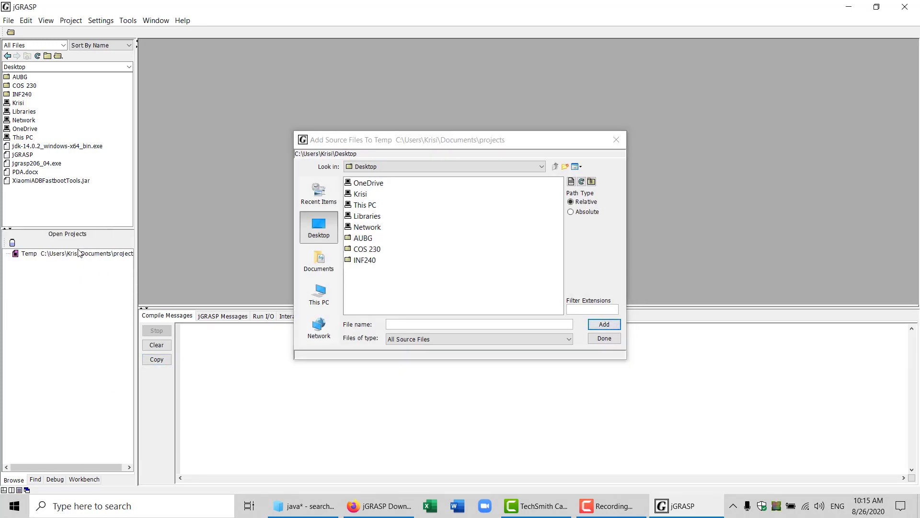
{"action": "left_click_drag", "start_coordinate": [393, 147], "coordinate": [369, 134]}
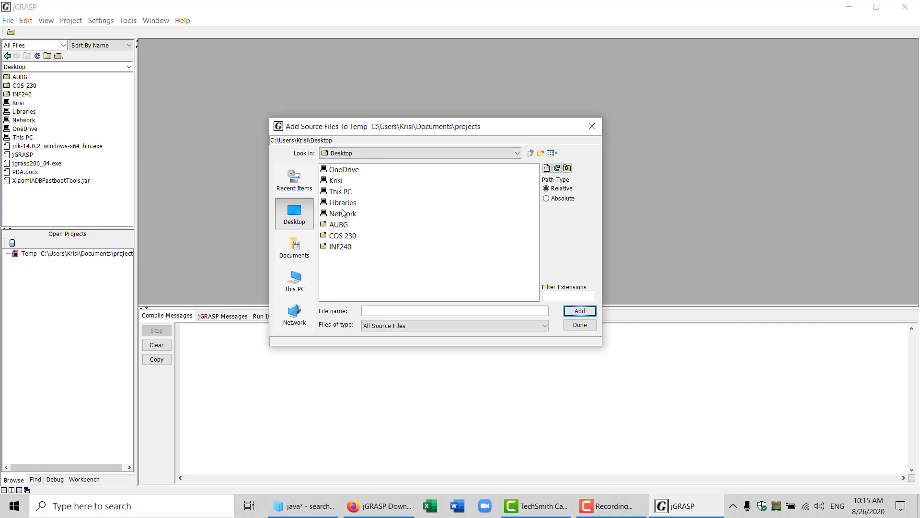
{"action": "left_click", "coordinate": [342, 181]}
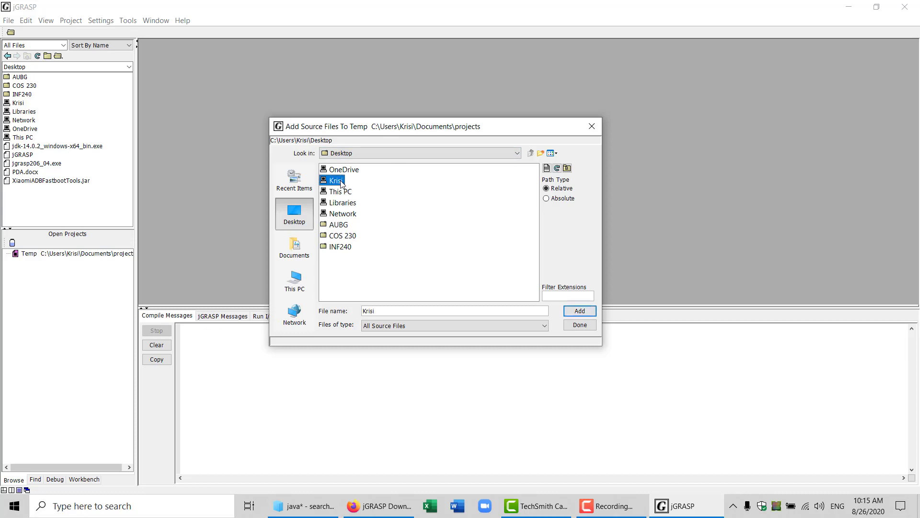
{"action": "double_click", "coordinate": [341, 182]}
{"action": "double_click", "coordinate": [441, 181]}
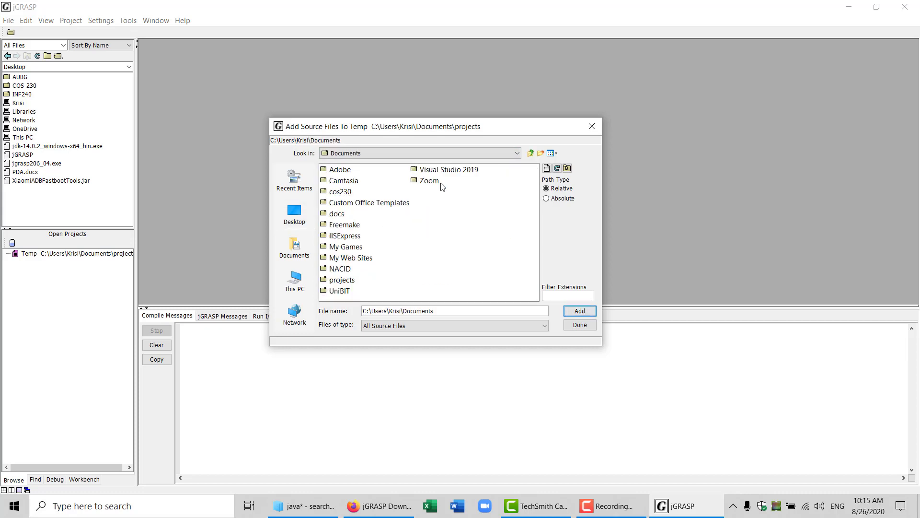
{"action": "double_click", "coordinate": [343, 281]}
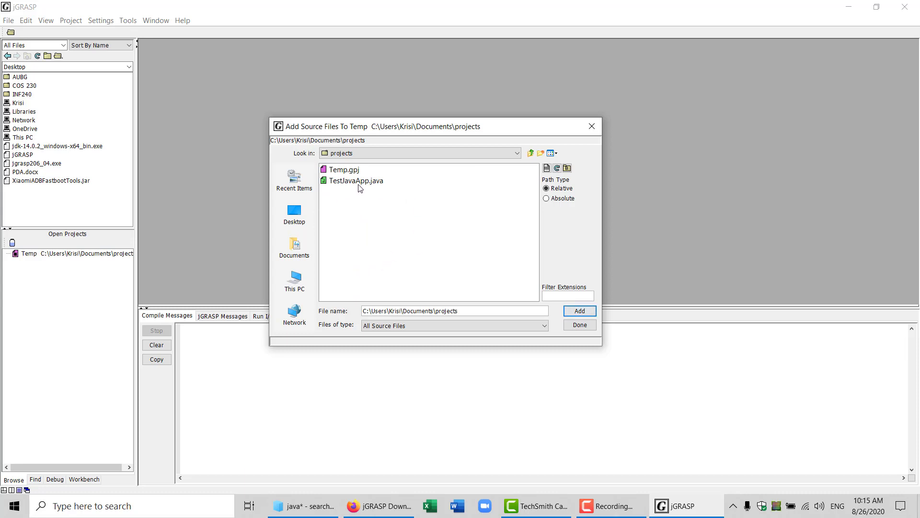
{"action": "left_click", "coordinate": [375, 186]}
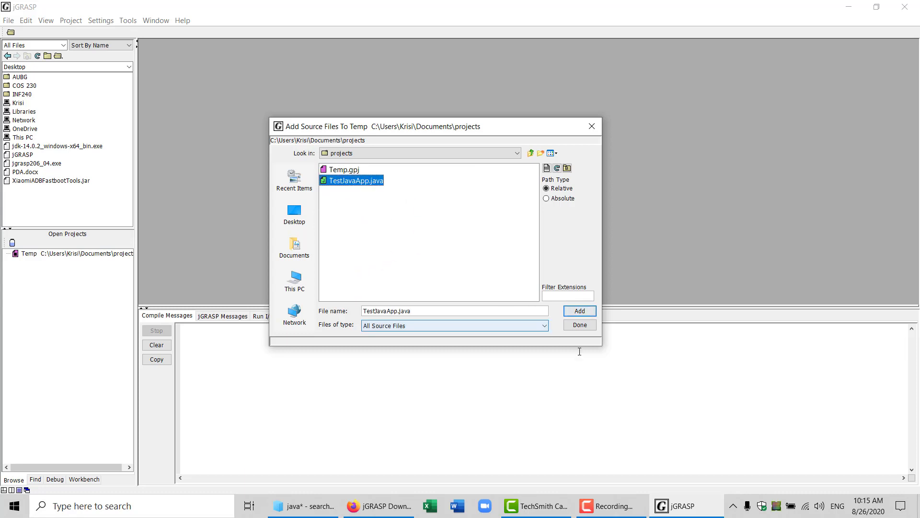
{"action": "left_click", "coordinate": [588, 313]}
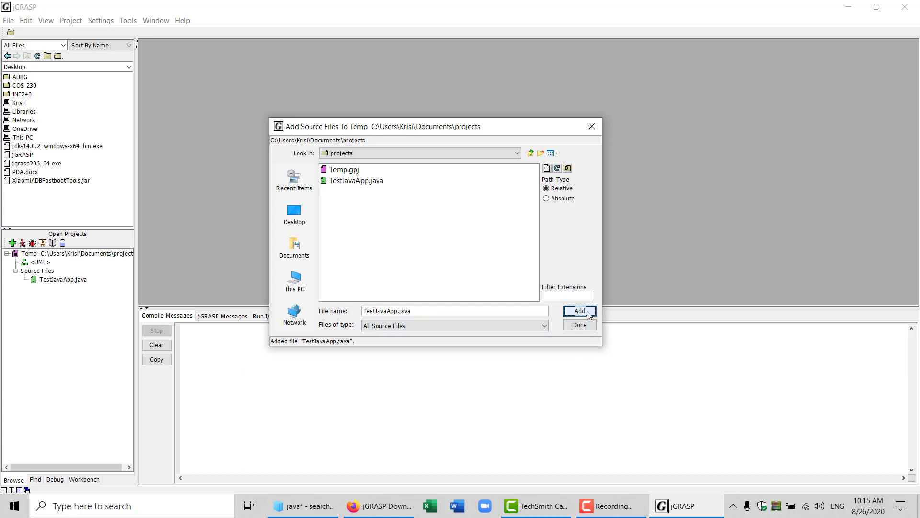
{"action": "left_click", "coordinate": [592, 328]}
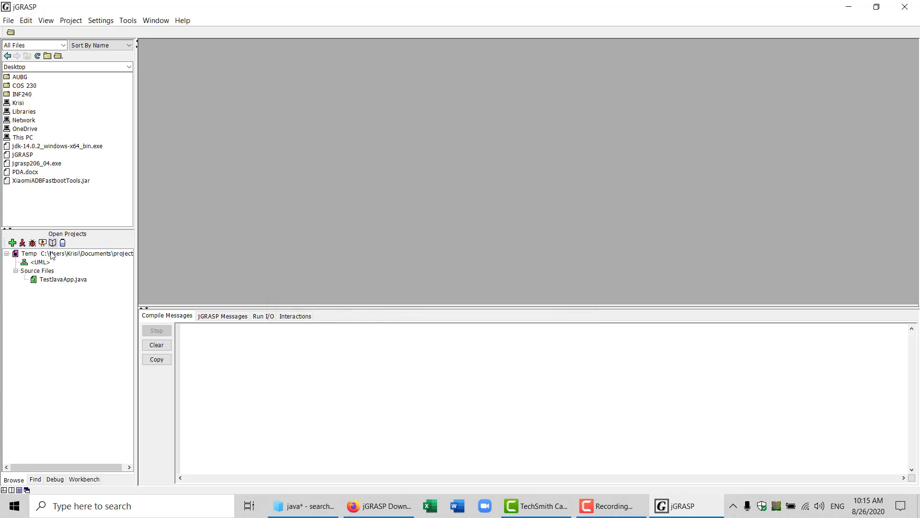
Step: Open TestJavaApp.java from the Temp project's source files in the code editor
{"action": "double_click", "coordinate": [81, 280]}
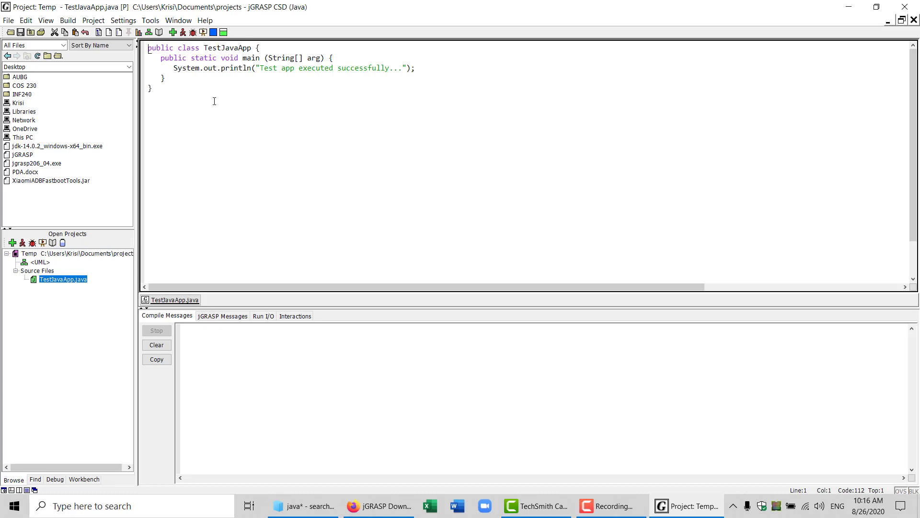
{"action": "left_click", "coordinate": [124, 21]}
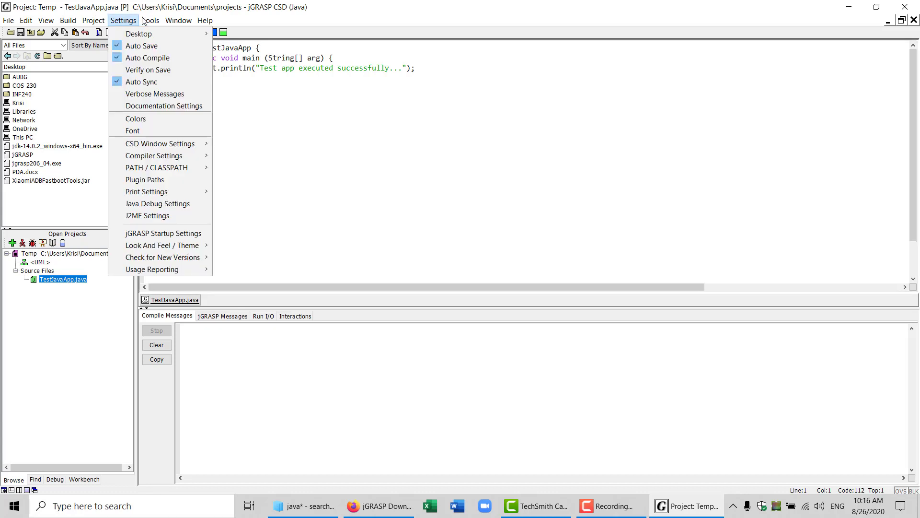
{"action": "left_click", "coordinate": [176, 21]}
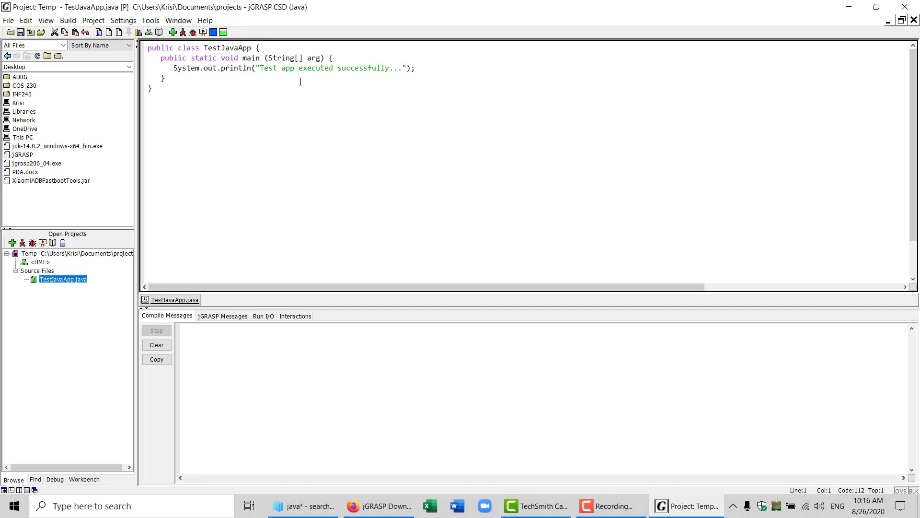
{"action": "left_click", "coordinate": [914, 271]}
{"action": "left_click_drag", "start_coordinate": [915, 271], "coordinate": [919, 214]}
Step: Compile TestJavaApp.java and run the program
{"action": "left_click", "coordinate": [67, 21]}
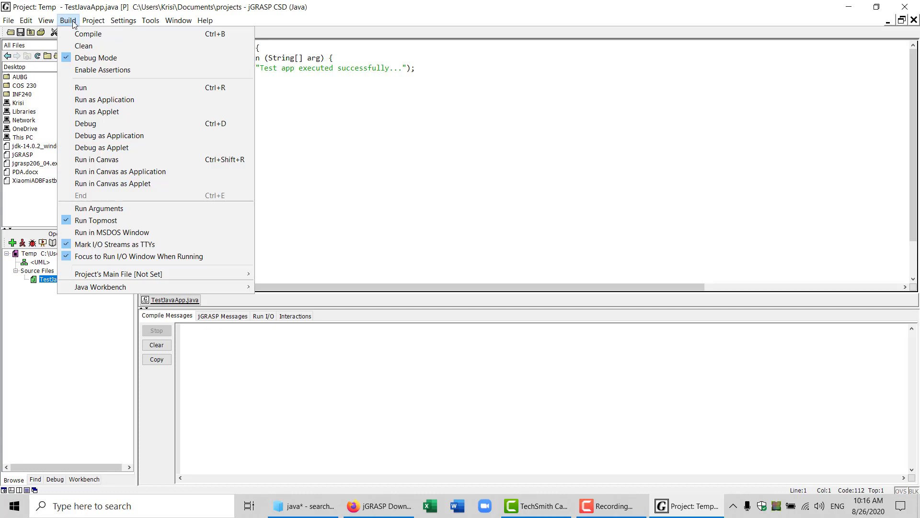
{"action": "left_click", "coordinate": [92, 35]}
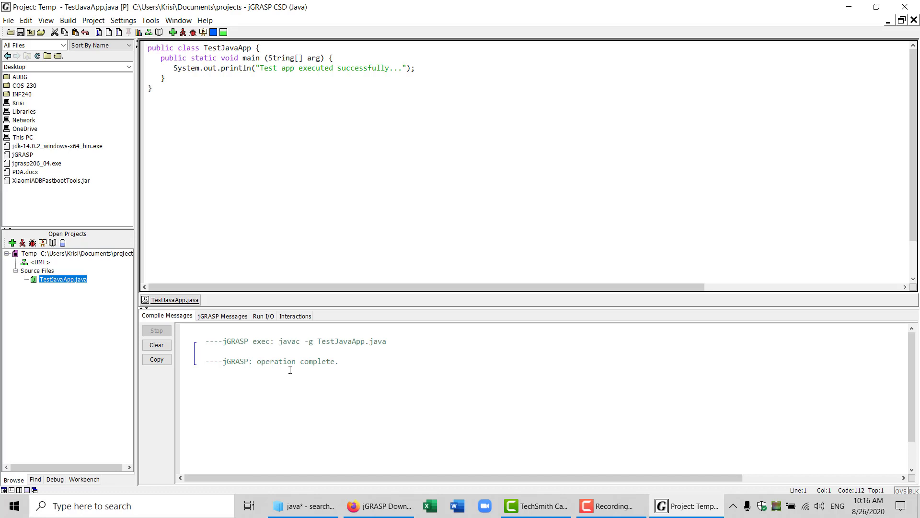
{"action": "left_click", "coordinate": [67, 21]}
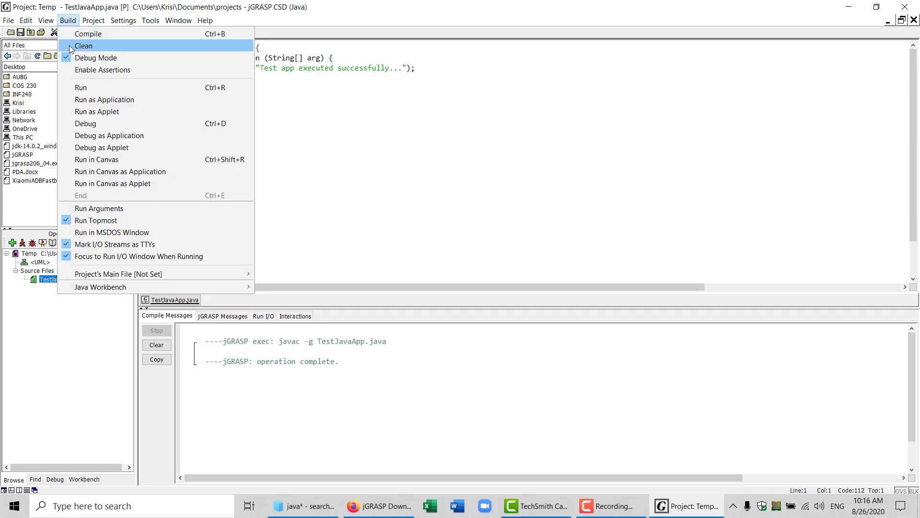
{"action": "left_click", "coordinate": [80, 86]}
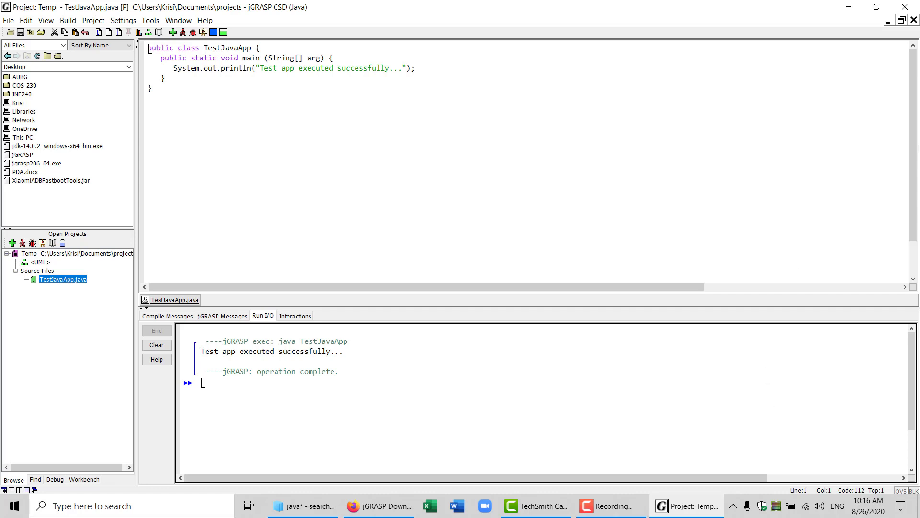
{"action": "left_click", "coordinate": [914, 63]}
{"action": "mouse_move", "coordinate": [914, 60]}
{"action": "left_mouse_down"}
{"action": "mouse_move", "coordinate": [916, 86]}
{"action": "mouse_move", "coordinate": [916, 59]}
{"action": "left_mouse_up"}
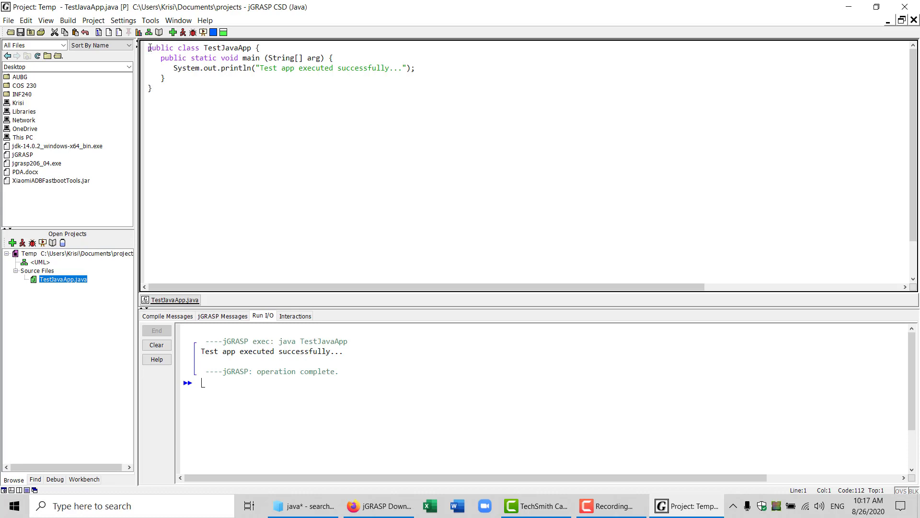
{"action": "left_click_drag", "start_coordinate": [150, 48], "coordinate": [166, 97]}
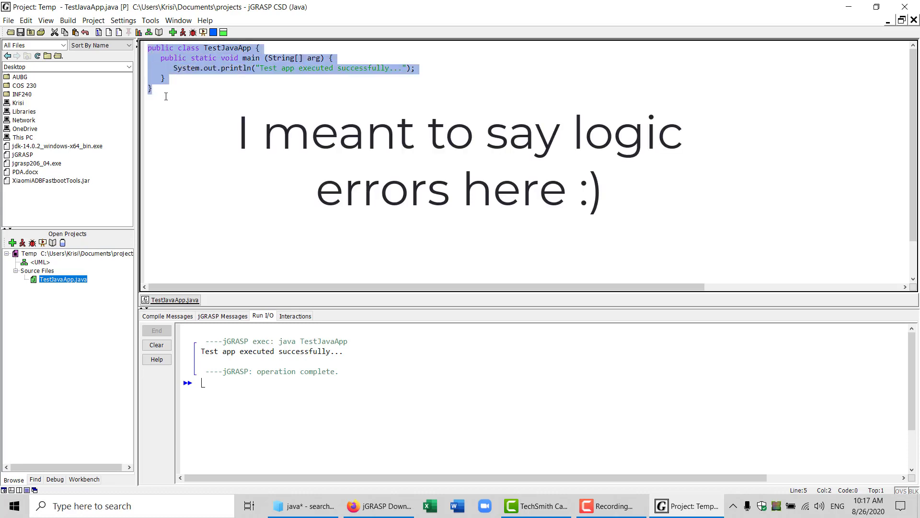
{"action": "left_click", "coordinate": [166, 94]}
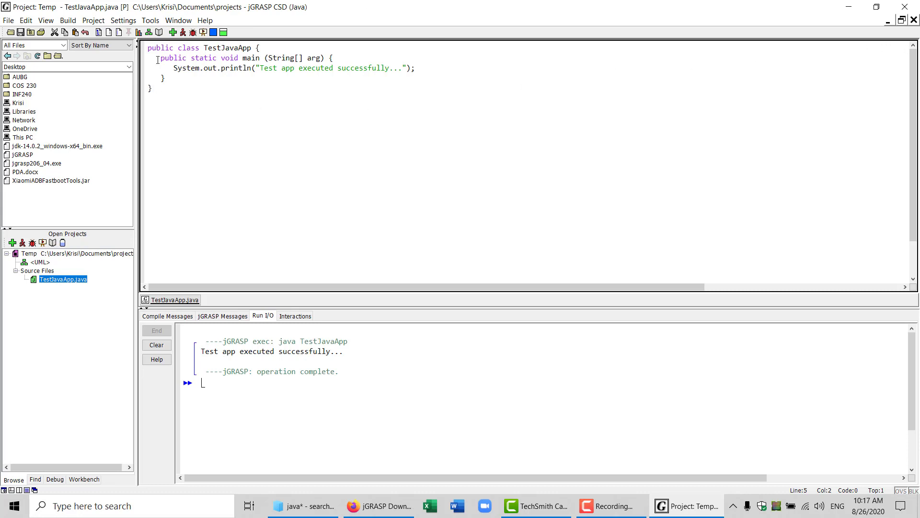
Step: Try setting a breakpoint on the main method declaration line in TestJavaApp.java
{"action": "left_click", "coordinate": [143, 53]}
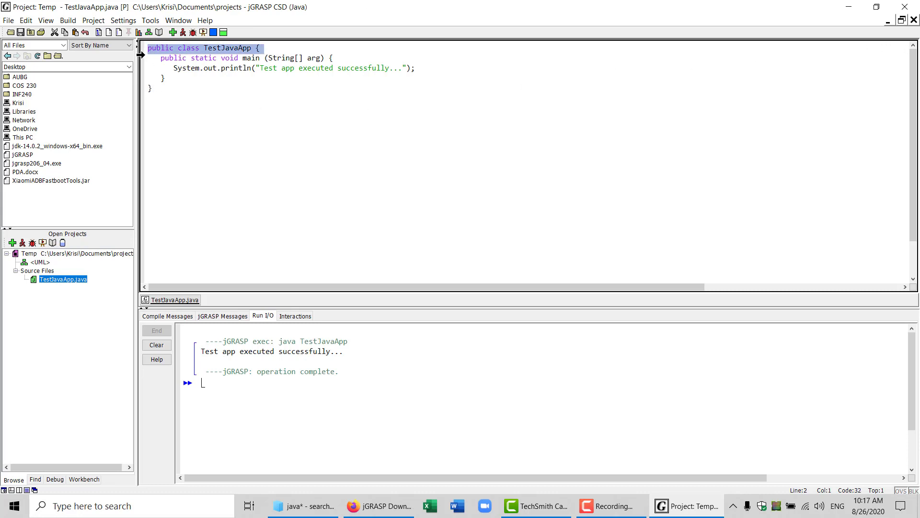
{"action": "left_click", "coordinate": [143, 59]}
{"action": "left_click", "coordinate": [139, 61]}
{"action": "left_click", "coordinate": [451, 126]}
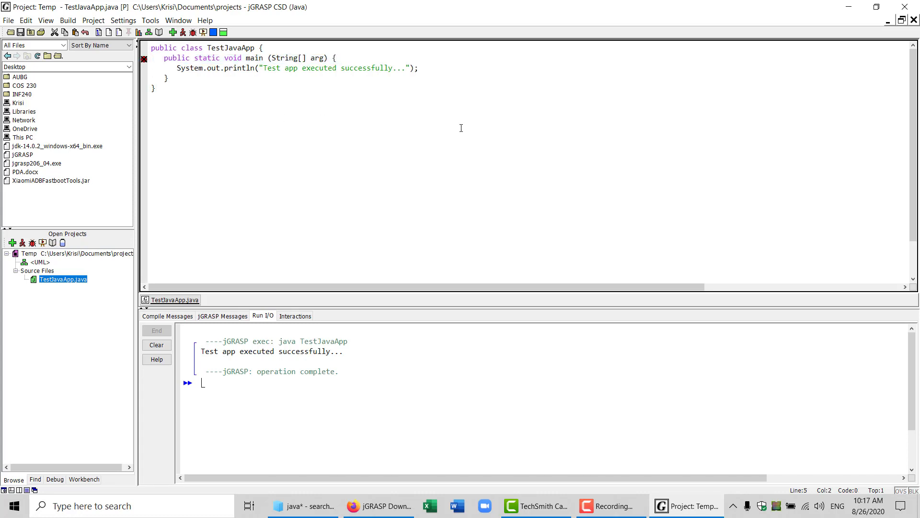
{"action": "left_click", "coordinate": [451, 71]}
{"action": "left_click", "coordinate": [143, 59]}
{"action": "left_click", "coordinate": [94, 20]}
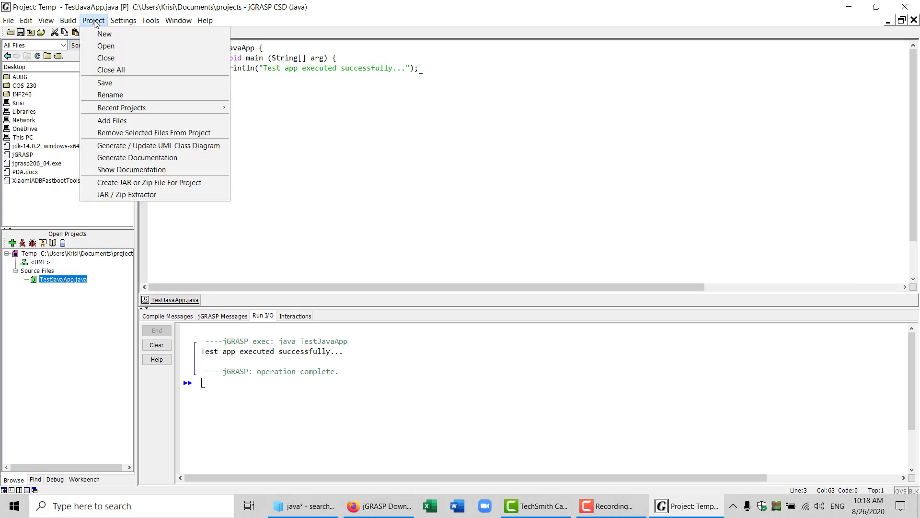
{"action": "left_click", "coordinate": [489, 142]}
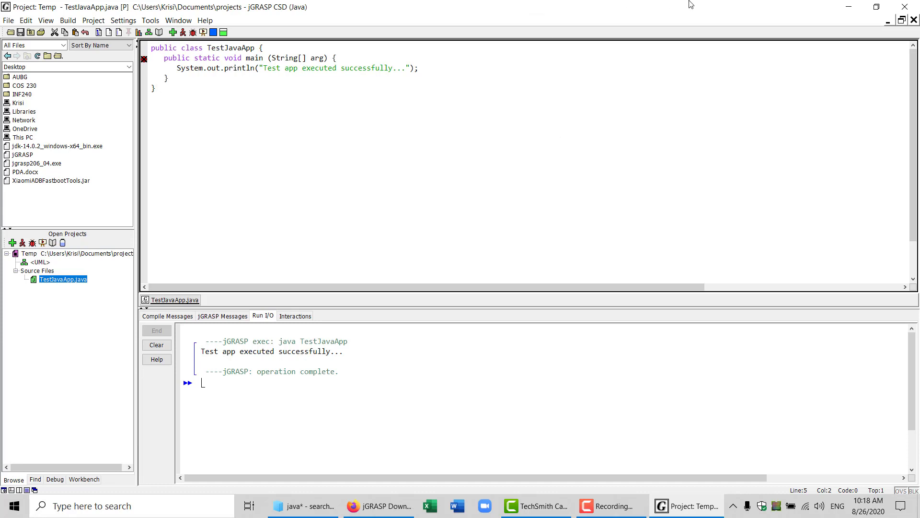
{"action": "mouse_move", "coordinate": [916, 69]}
{"action": "left_mouse_down"}
{"action": "mouse_move", "coordinate": [917, 80]}
{"action": "mouse_move", "coordinate": [917, 61]}
{"action": "left_mouse_up"}
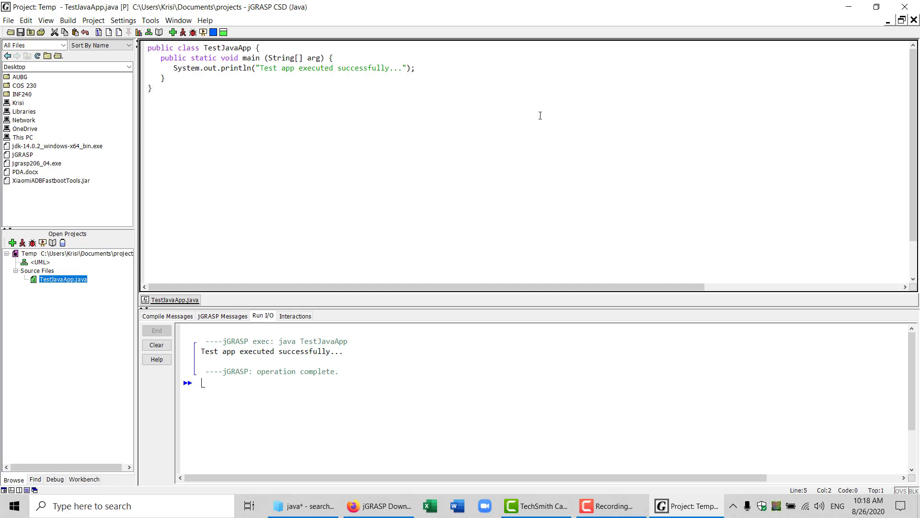
Step: Minimize the jGRASP window showing the Temp project
{"action": "left_click", "coordinate": [849, 7]}
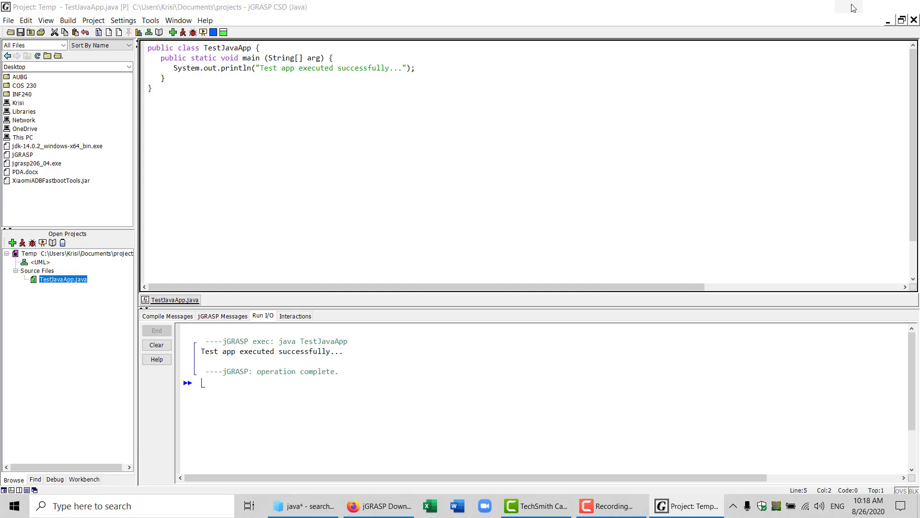